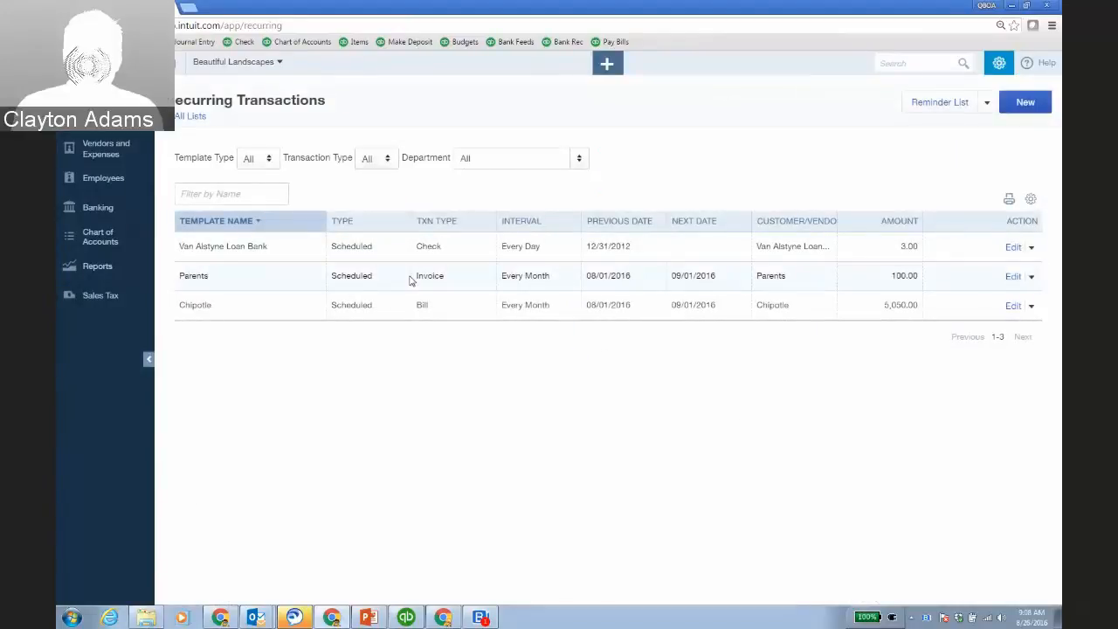
Make the Parents recurring invoice repeat weekly on Fridays.
{"action": "left_click", "coordinate": [1013, 277]}
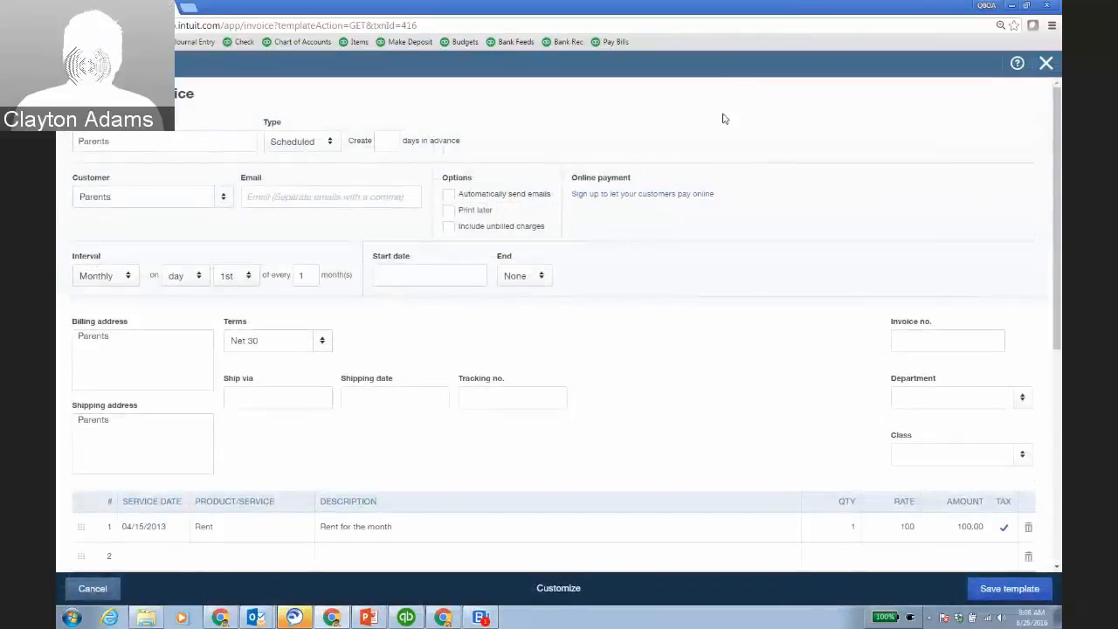
{"action": "left_click", "coordinate": [127, 276]}
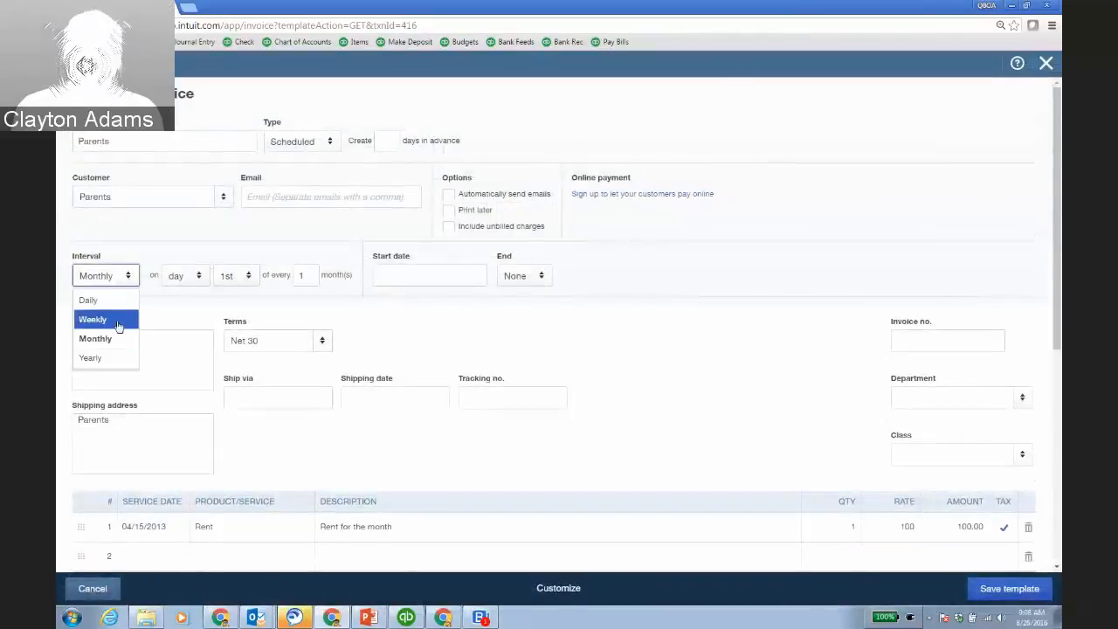
{"action": "left_click", "coordinate": [127, 317]}
{"action": "left_click", "coordinate": [292, 276]}
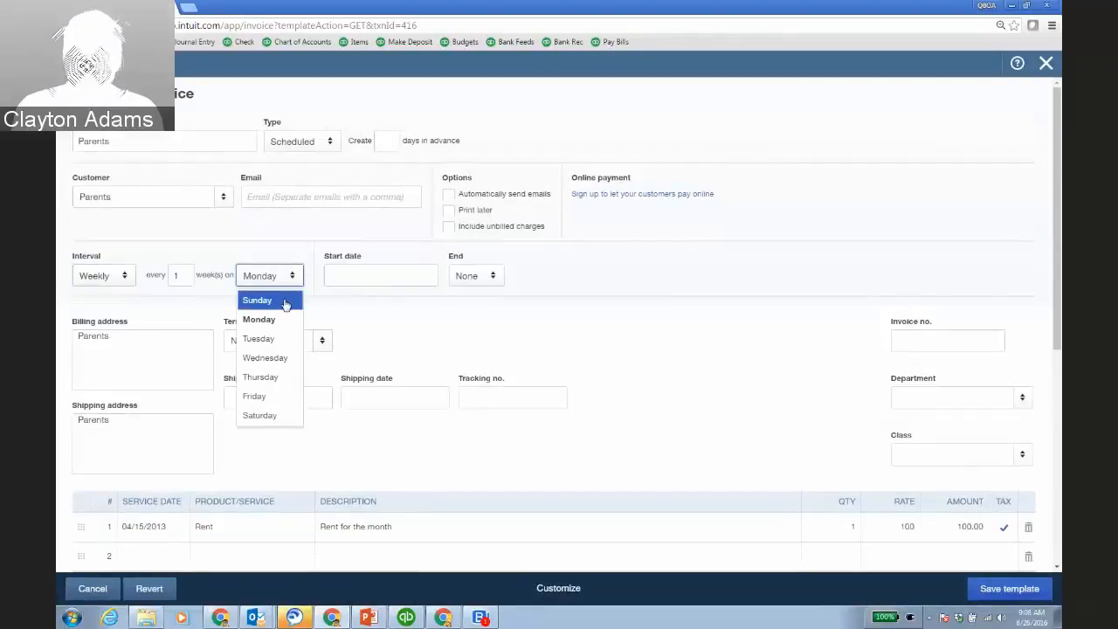
{"action": "left_click", "coordinate": [276, 395]}
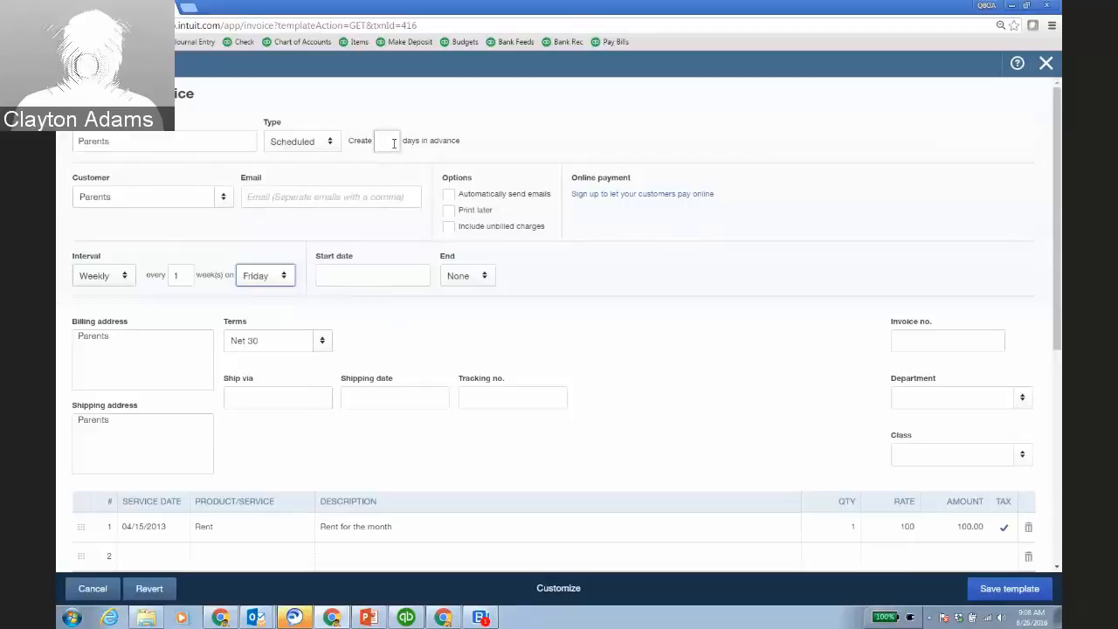
Fill in the customer's email address and set the start date to 08/26/2016.
{"action": "left_click", "coordinate": [286, 198]}
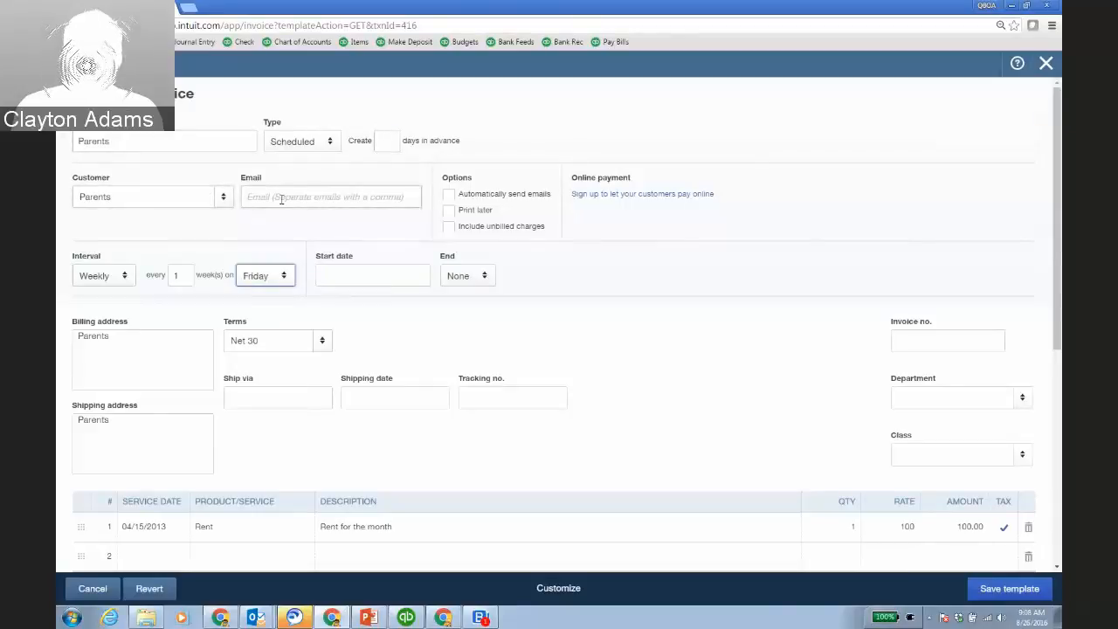
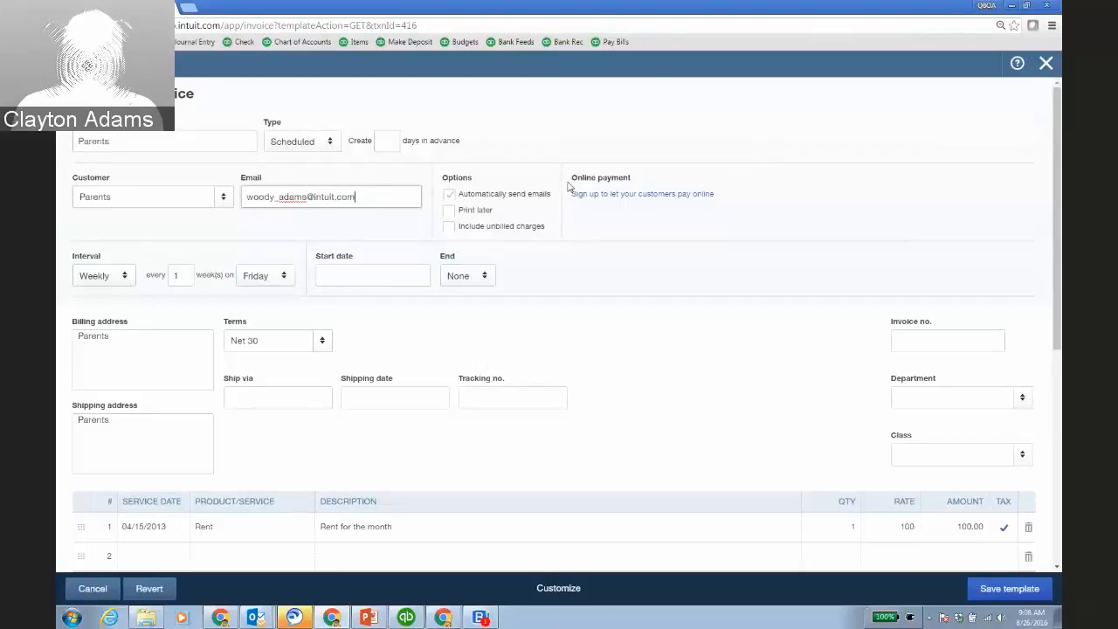
{"action": "left_click", "coordinate": [417, 276]}
{"action": "left_click", "coordinate": [423, 397]}
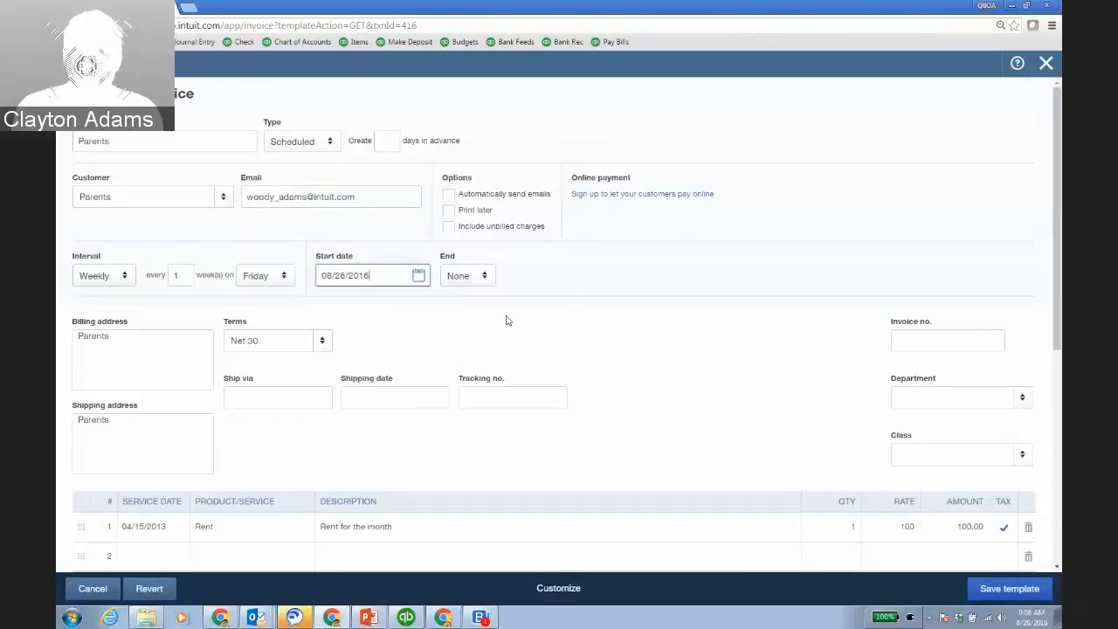
{"action": "scroll", "coordinate": [590, 325], "scroll_direction": "down", "scroll_amount": 1}
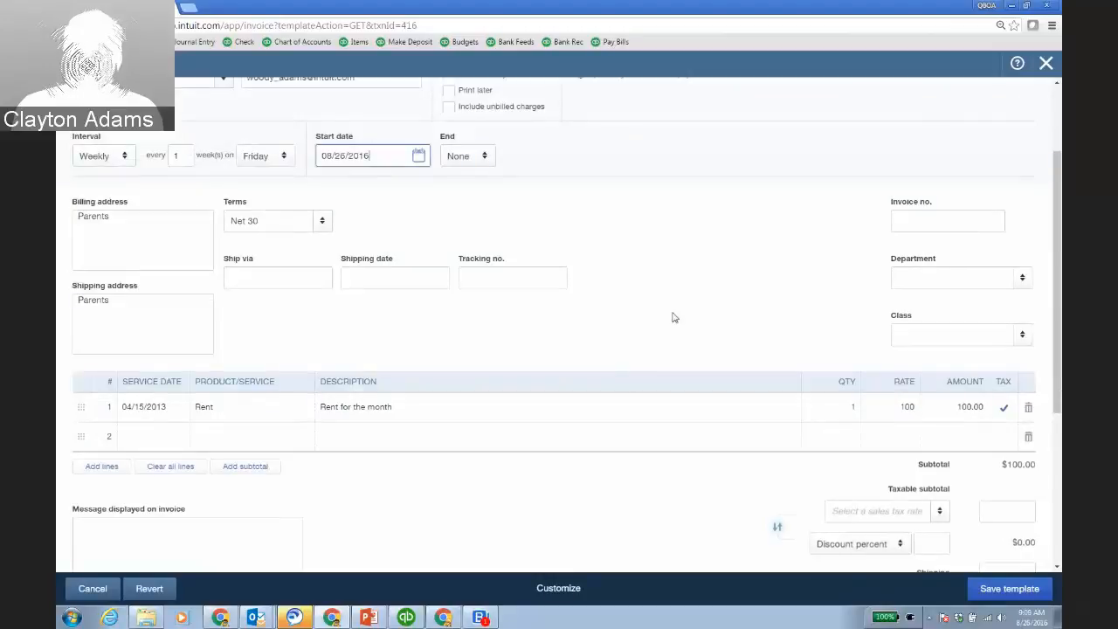
{"action": "scroll", "coordinate": [666, 320], "scroll_direction": "up", "scroll_amount": 1}
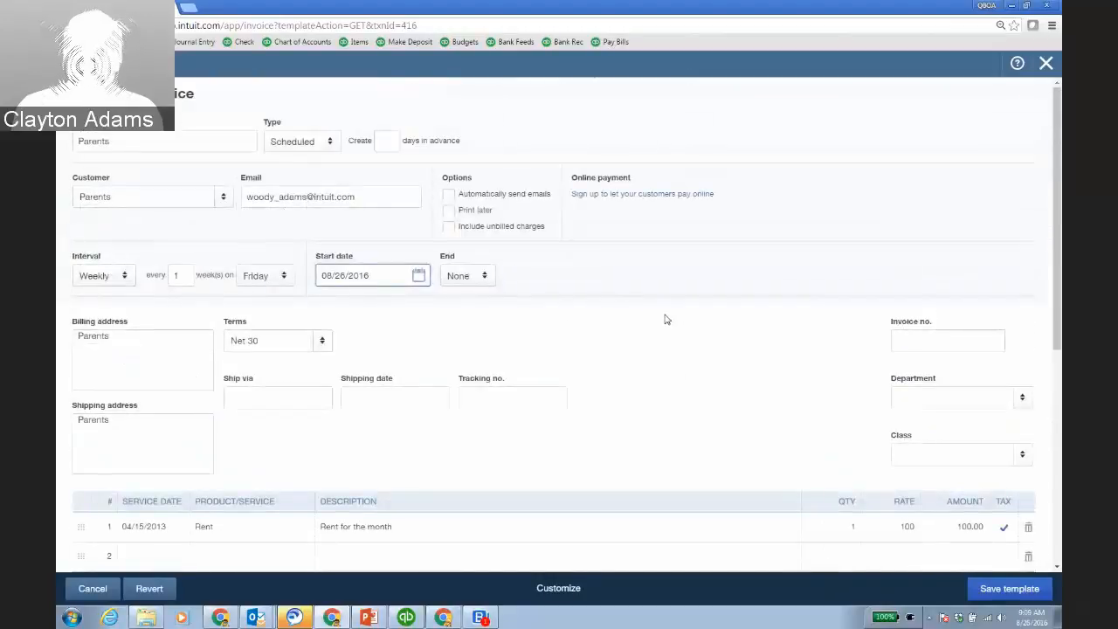
Turn automatic emailing on and back off, then switch to desktop QuickBooks.
{"action": "left_click", "coordinate": [449, 195]}
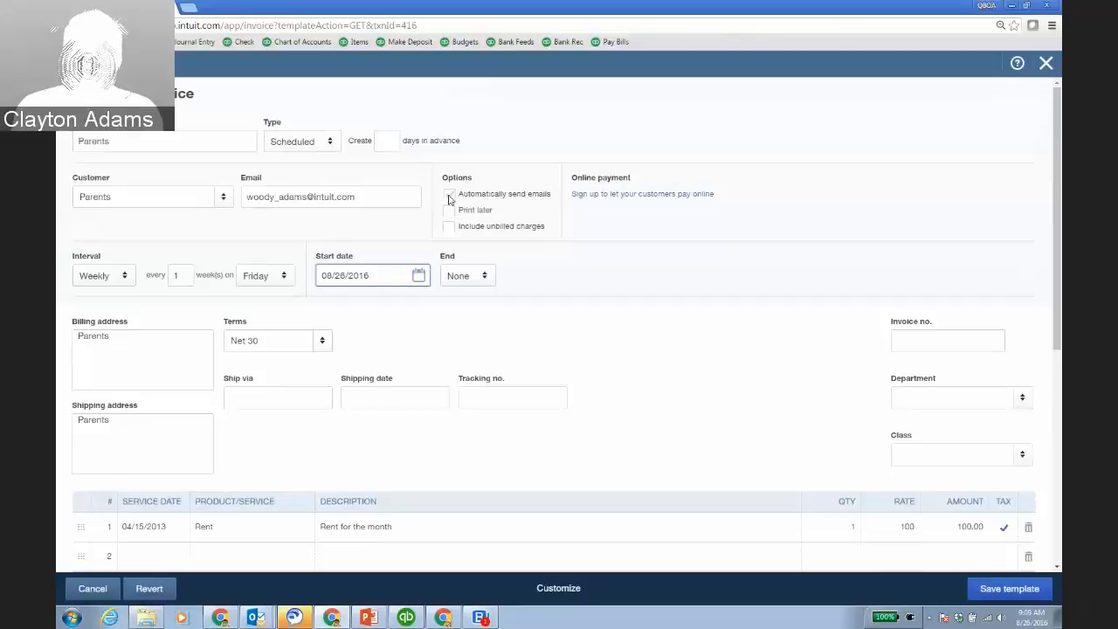
{"action": "left_click", "coordinate": [449, 196]}
{"action": "left_click", "coordinate": [407, 619]}
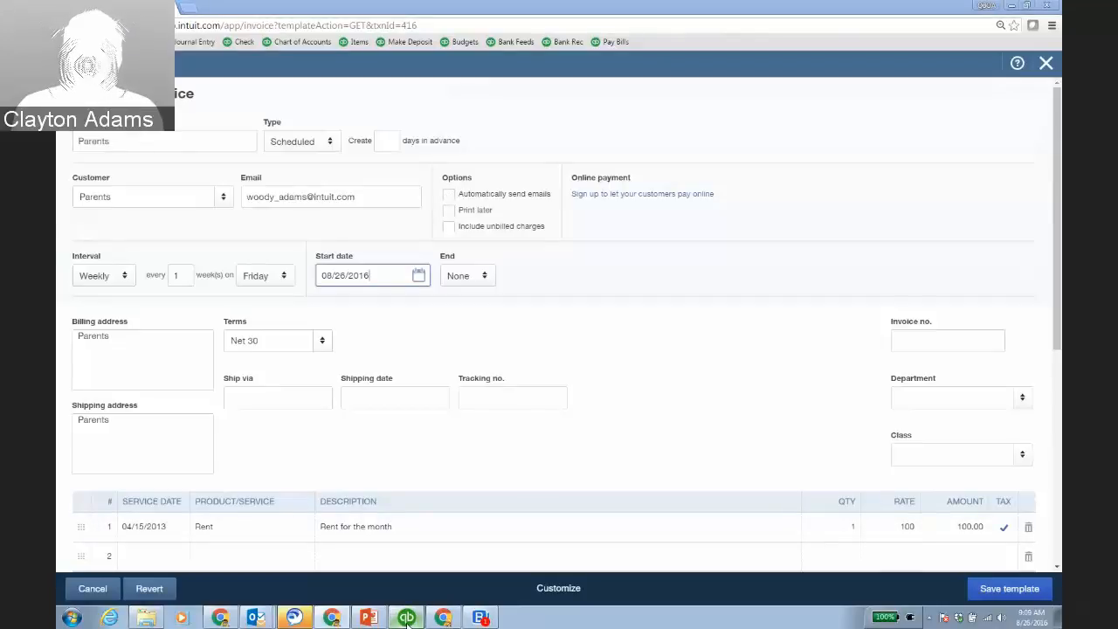
Open the Memorized Transaction List and view its options without choosing one.
{"action": "left_click", "coordinate": [180, 31]}
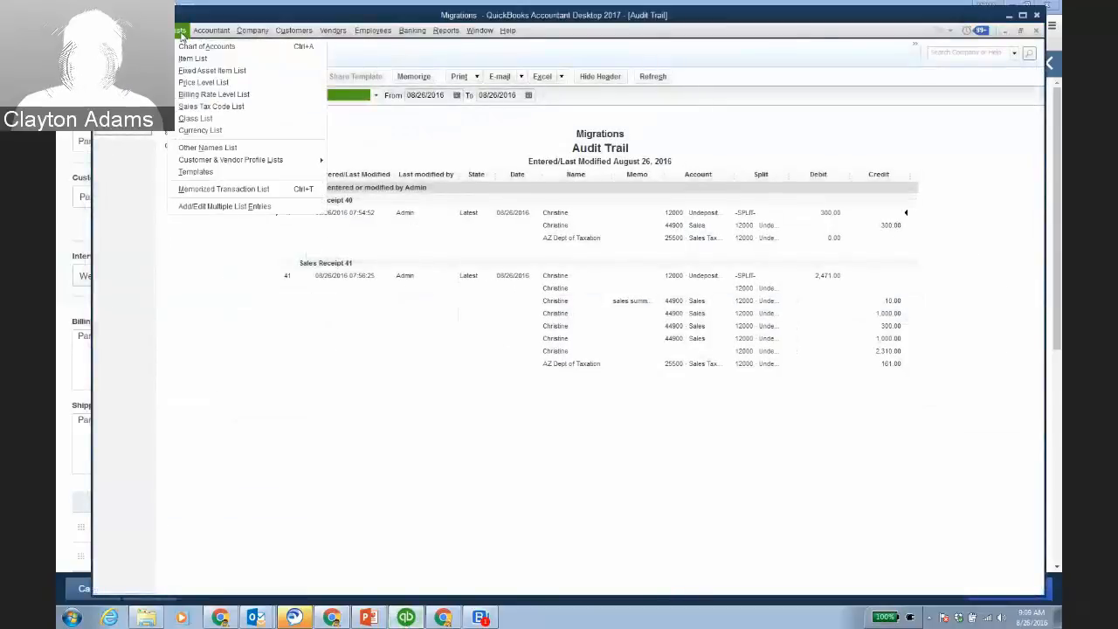
{"action": "left_click", "coordinate": [223, 189]}
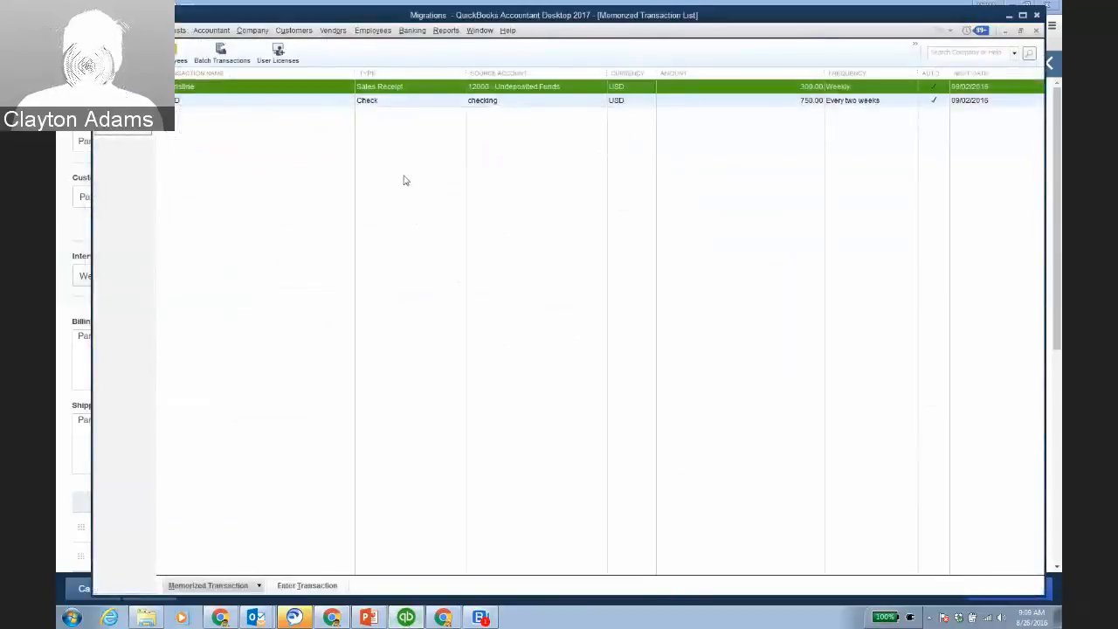
{"action": "right_click", "coordinate": [505, 203]}
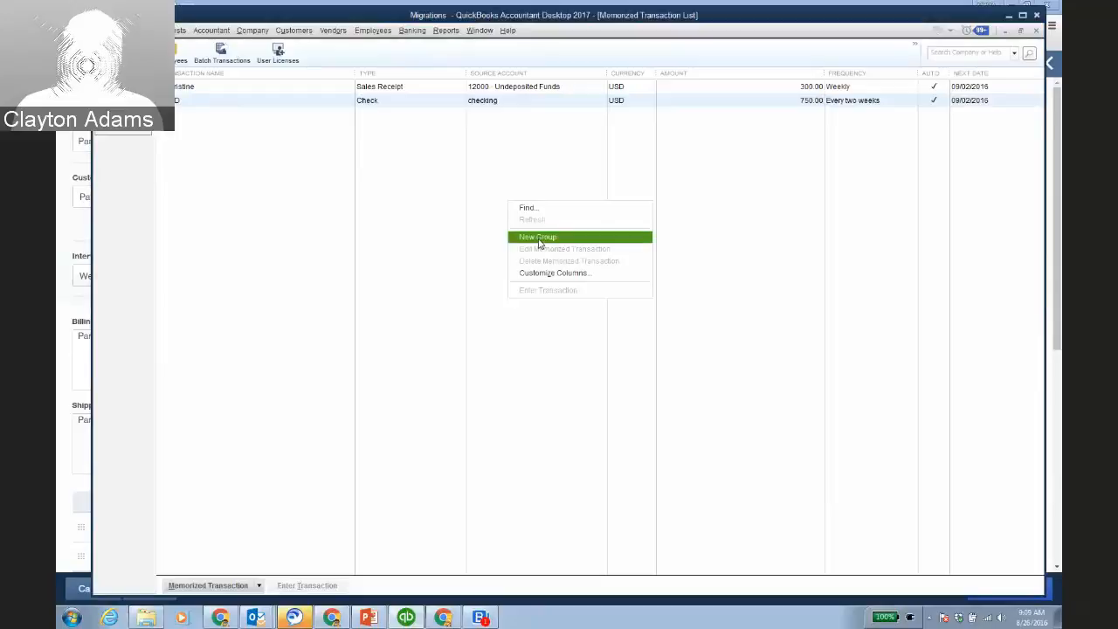
{"action": "left_click", "coordinate": [551, 161]}
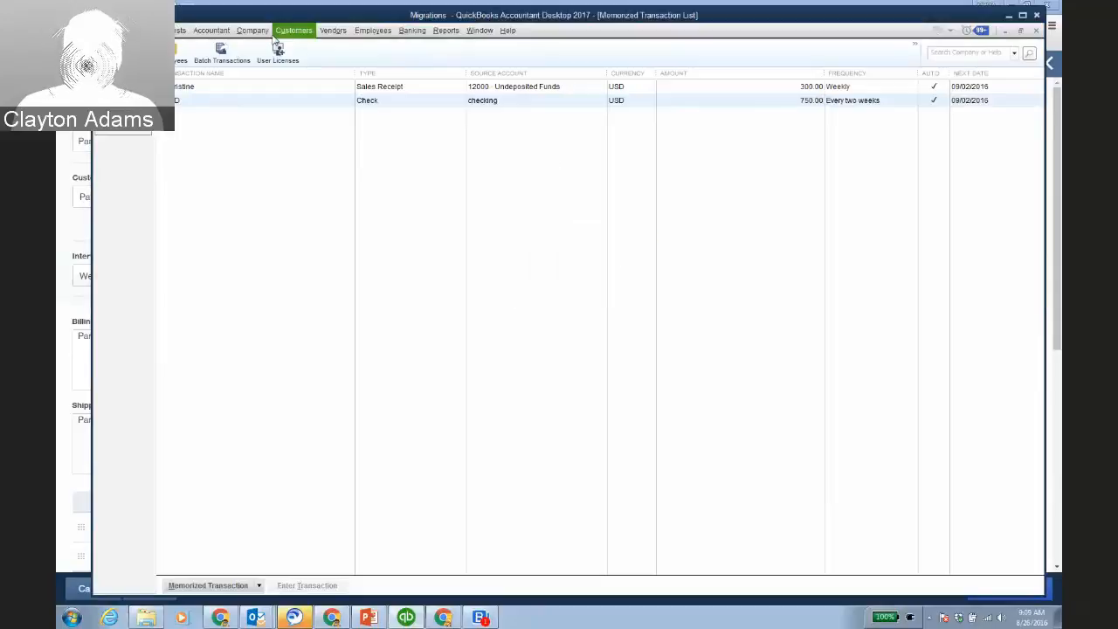
Try the reminder options for memorizing a new invoice and cancel, then enable automatic emails online.
{"action": "left_click", "coordinate": [278, 32]}
{"action": "left_click", "coordinate": [386, 102]}
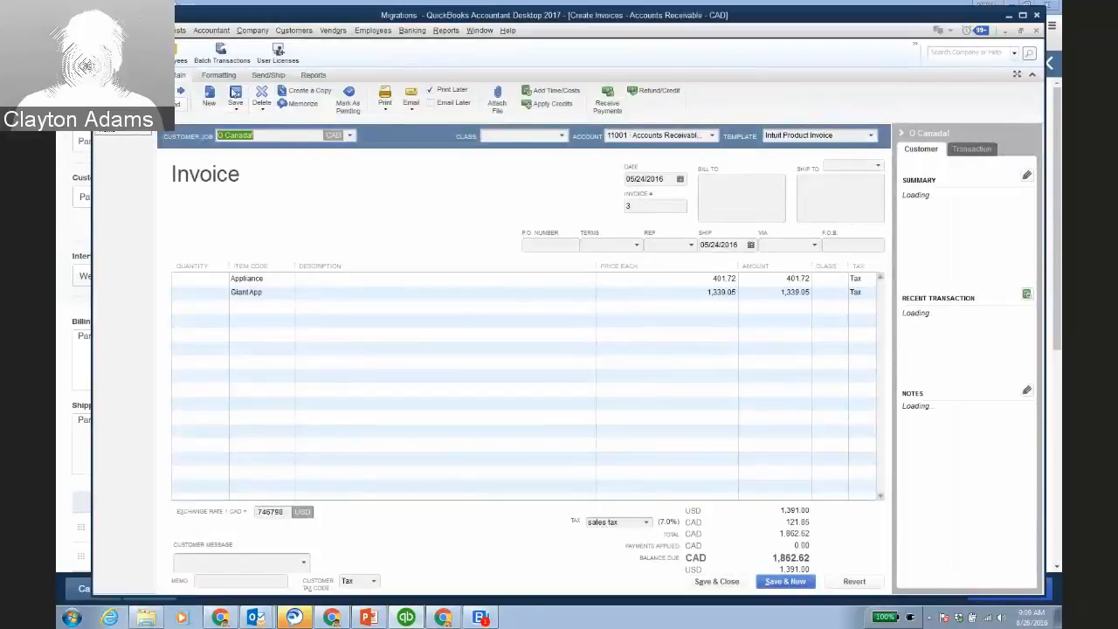
{"action": "left_click", "coordinate": [296, 104]}
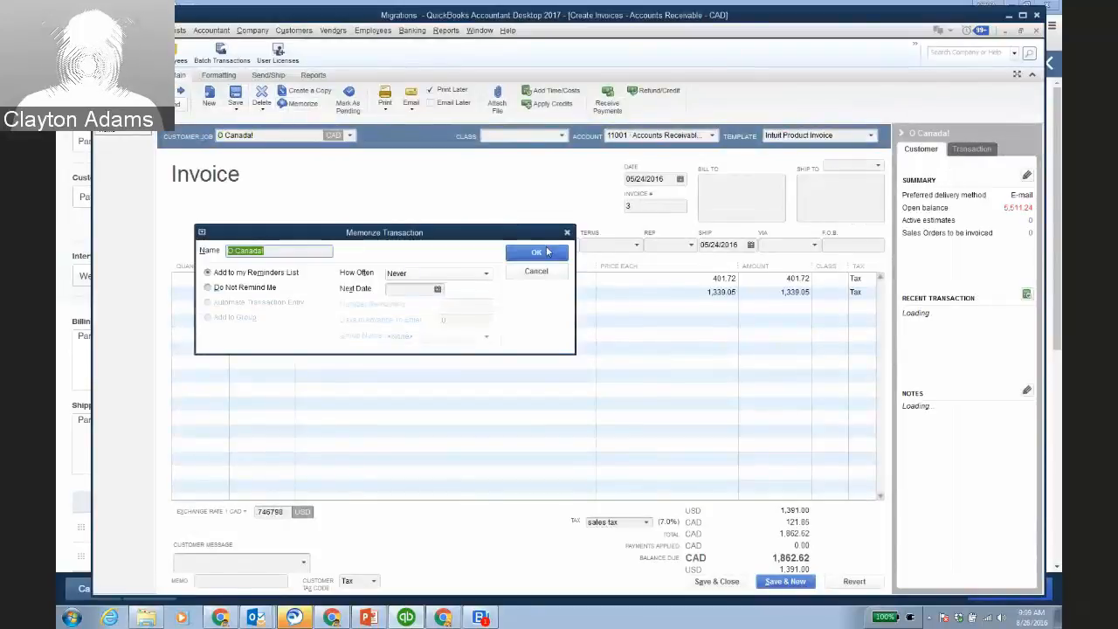
{"action": "left_click", "coordinate": [208, 289]}
{"action": "left_click", "coordinate": [289, 273]}
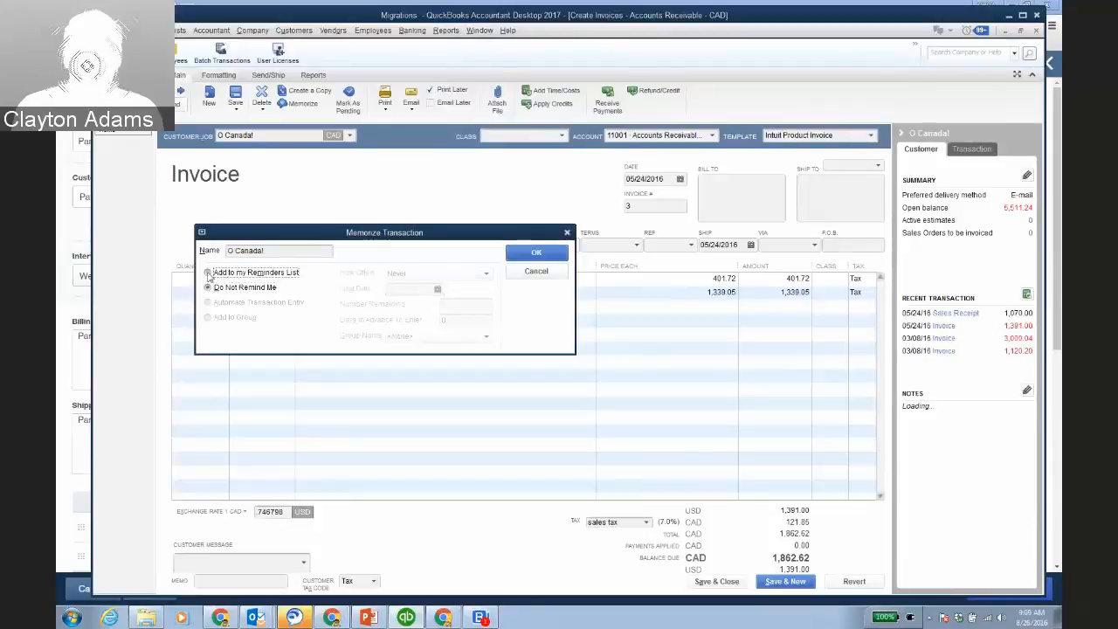
{"action": "left_click", "coordinate": [524, 273]}
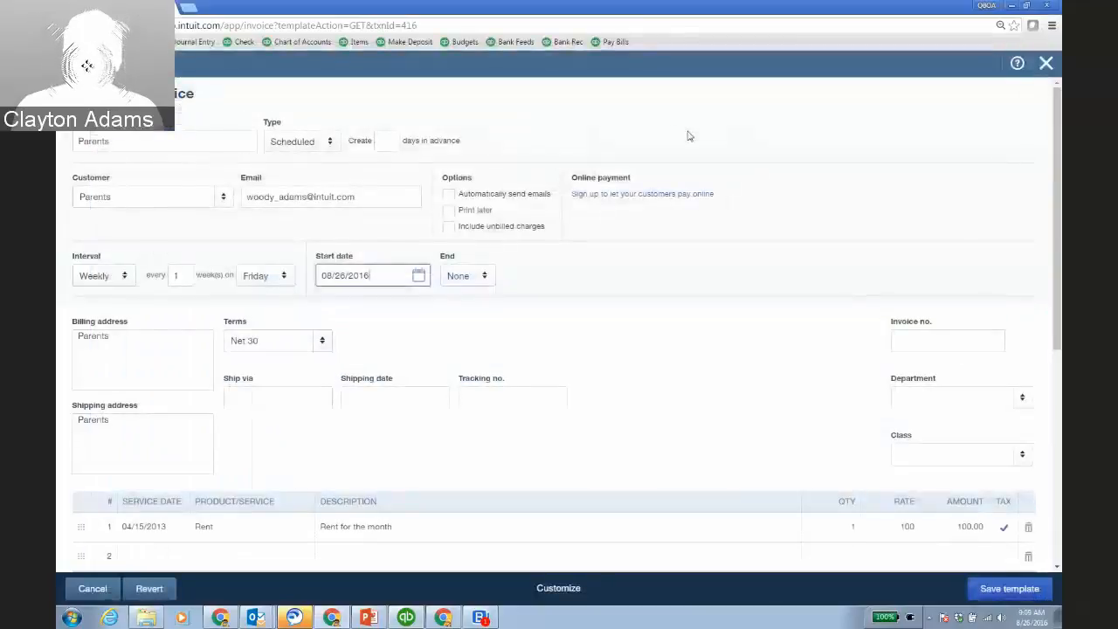
{"action": "left_click", "coordinate": [450, 196]}
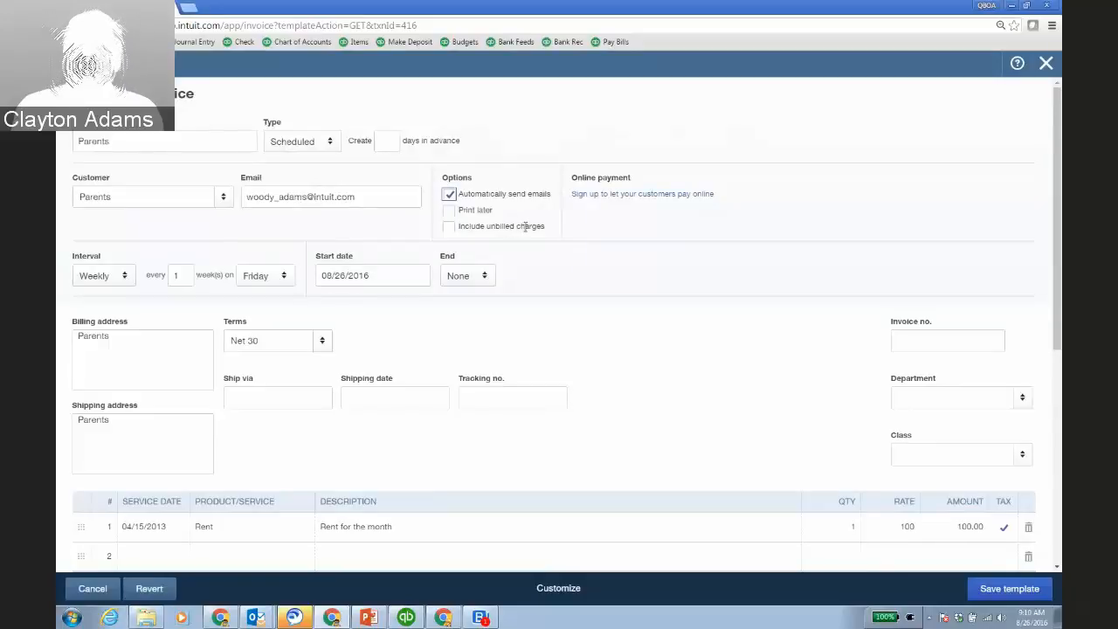
Include unbilled charges, then turn it and automatic emails off and cancel the template.
{"action": "left_click", "coordinate": [448, 226]}
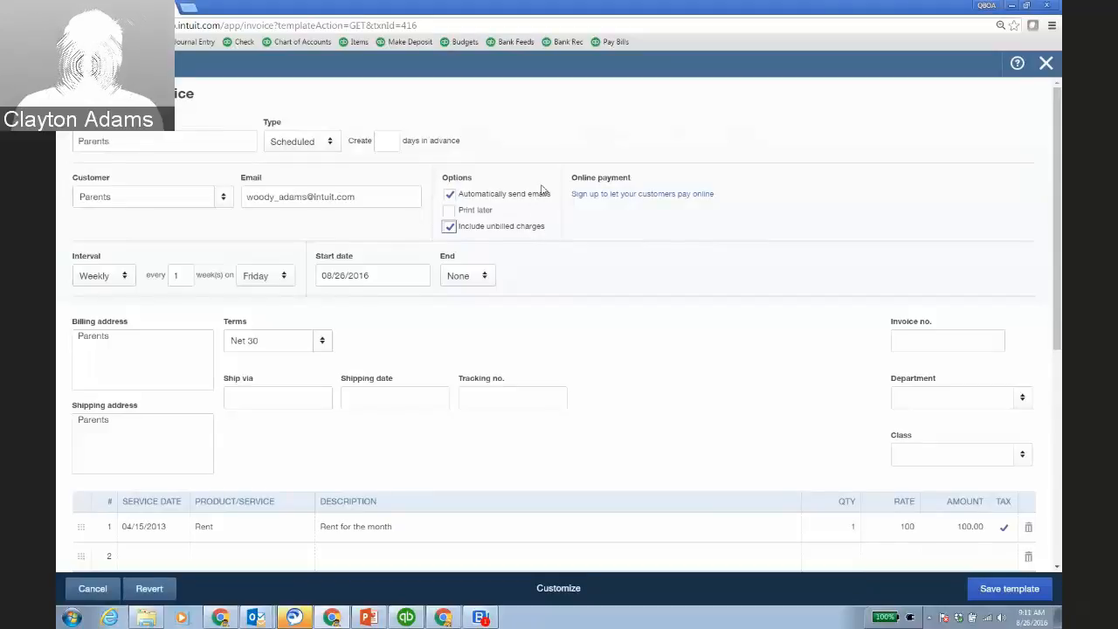
{"action": "left_click", "coordinate": [449, 194]}
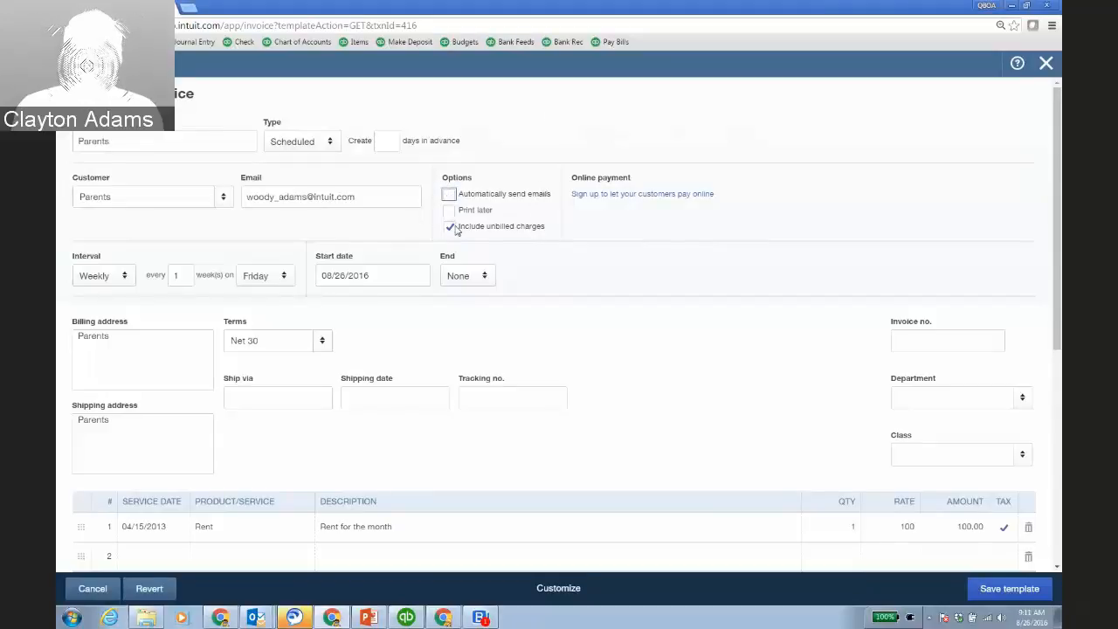
{"action": "left_click", "coordinate": [449, 226]}
{"action": "left_click", "coordinate": [77, 594]}
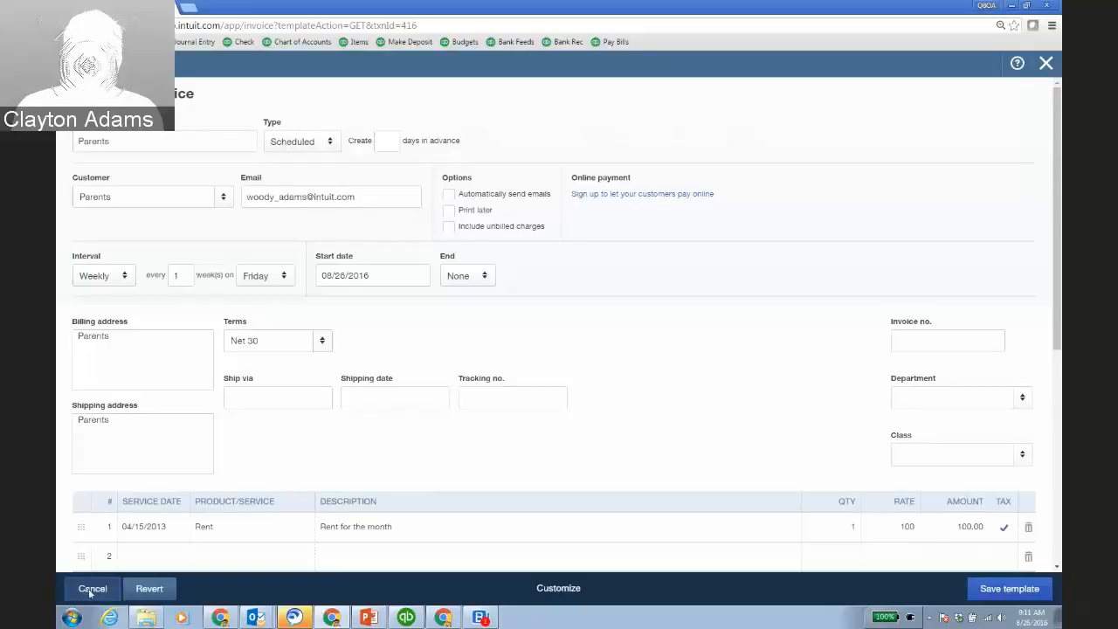
Leave the template unsaved and open My Custom Reports on the Reports page.
{"action": "left_click", "coordinate": [629, 346]}
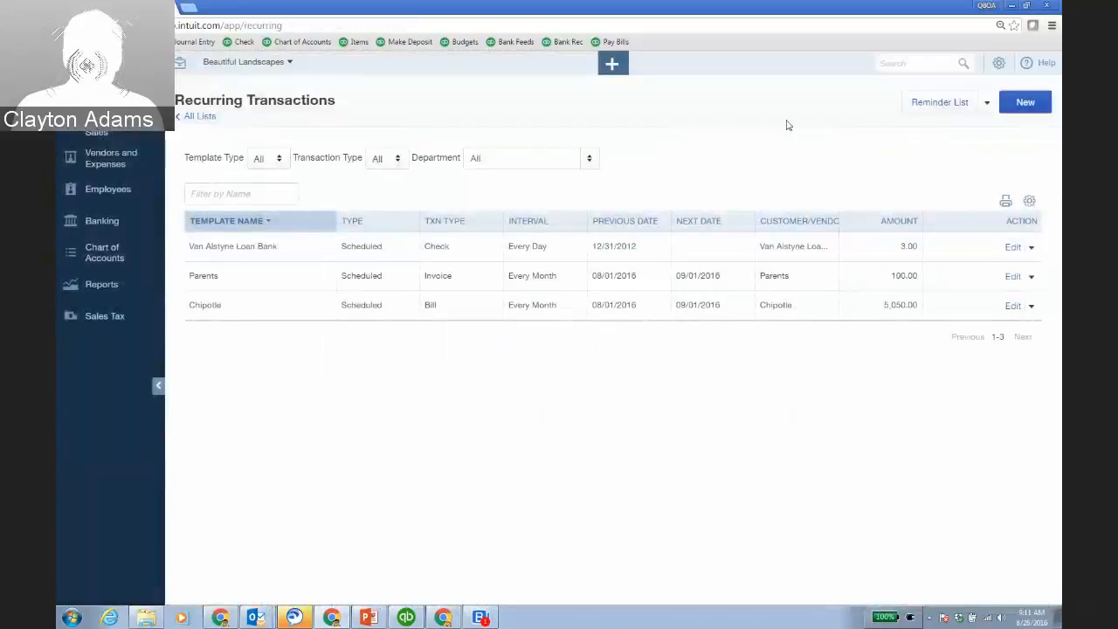
{"action": "left_click", "coordinate": [140, 286]}
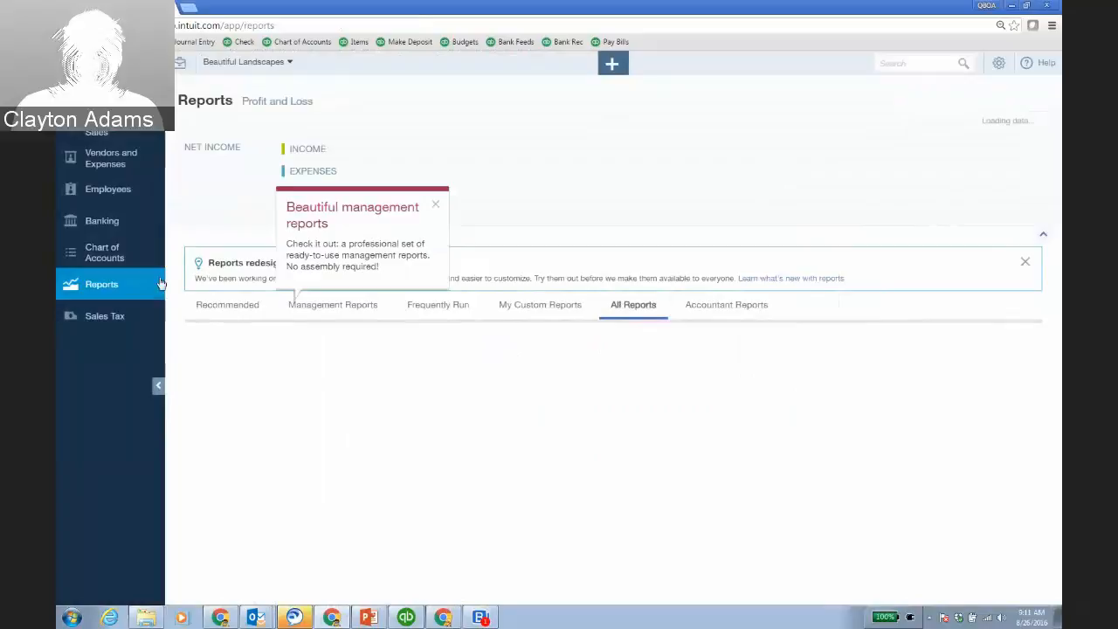
{"action": "left_click", "coordinate": [435, 205]}
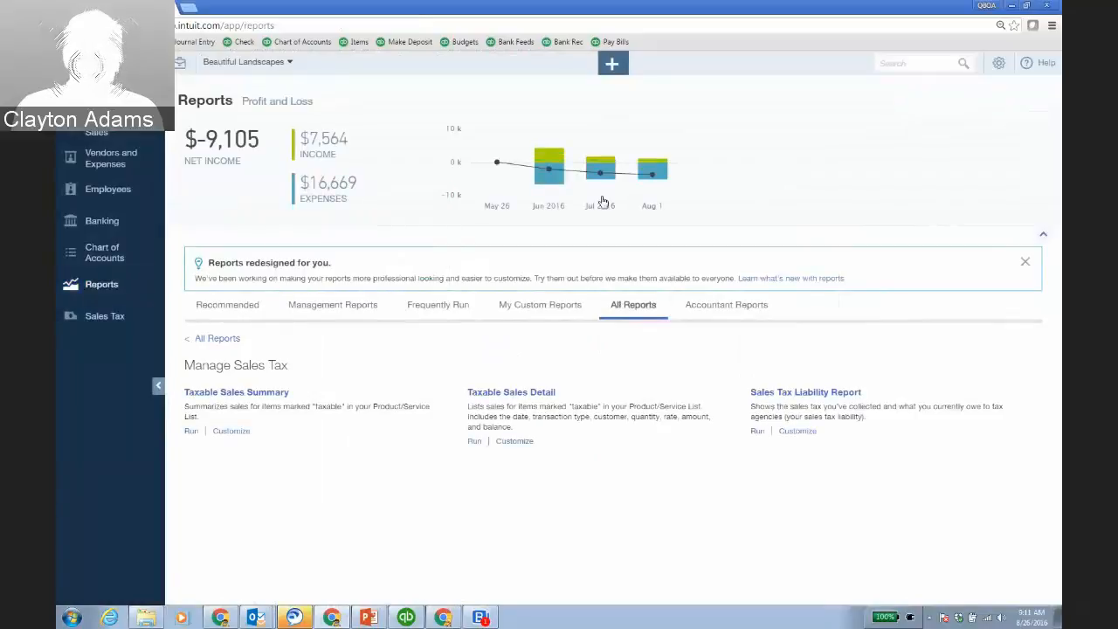
{"action": "left_click", "coordinate": [230, 338]}
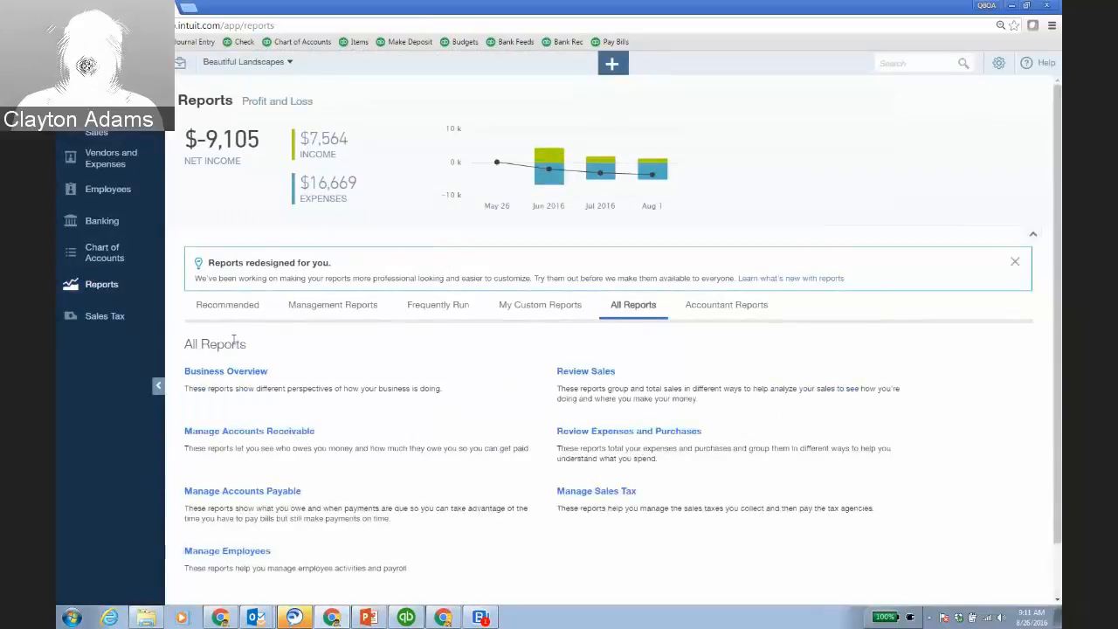
{"action": "left_click", "coordinate": [539, 306]}
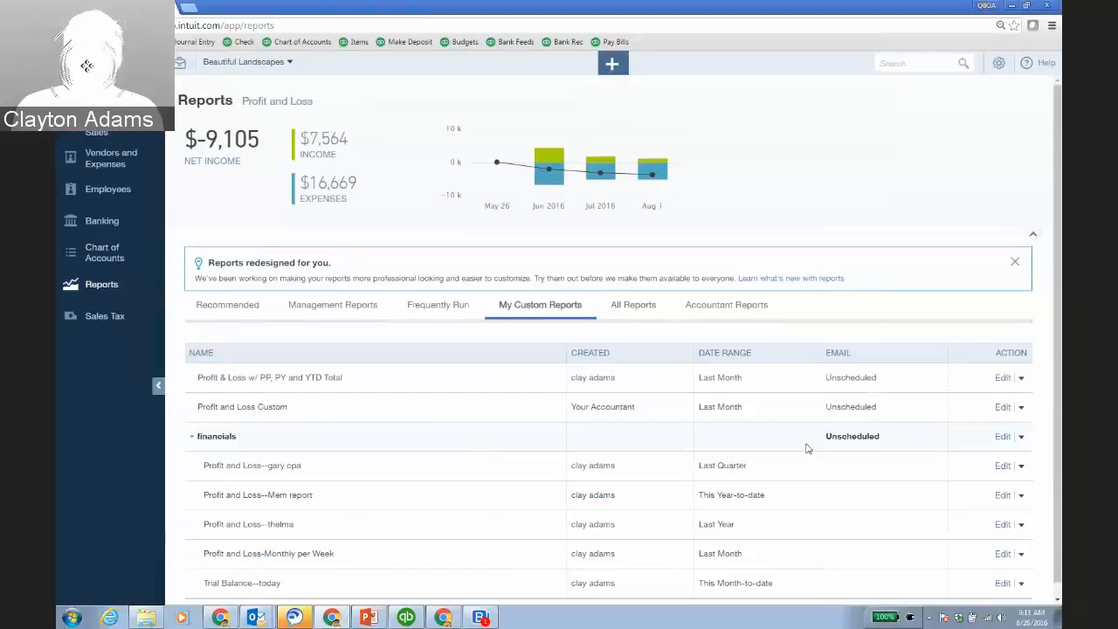
Try a monthly email schedule for the financials report group, then close without saving.
{"action": "left_click", "coordinate": [1004, 440]}
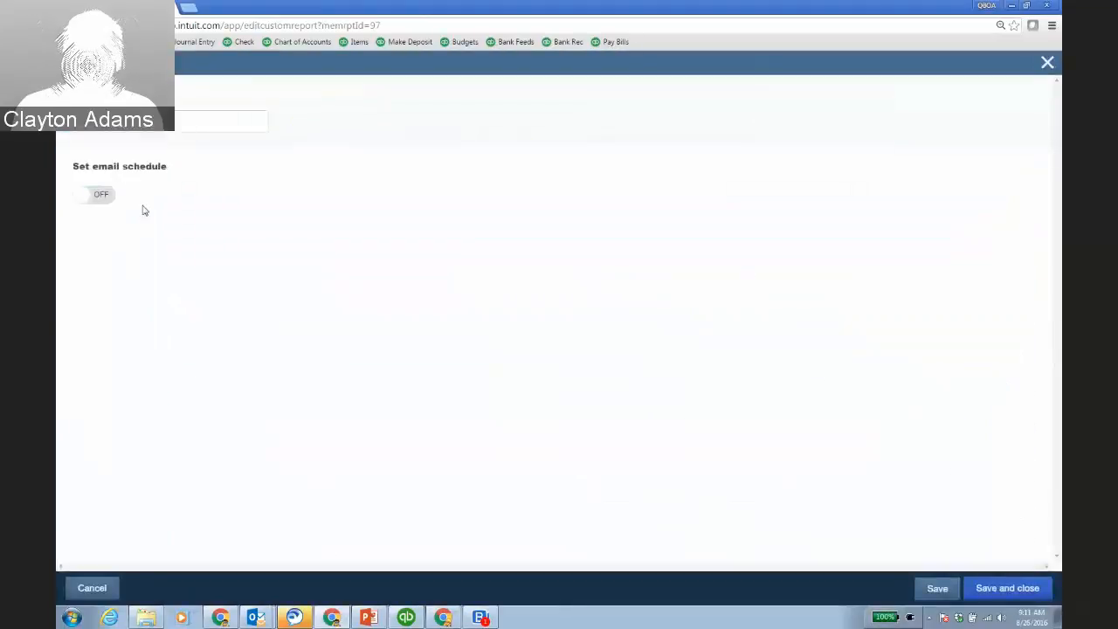
{"action": "left_click", "coordinate": [84, 199]}
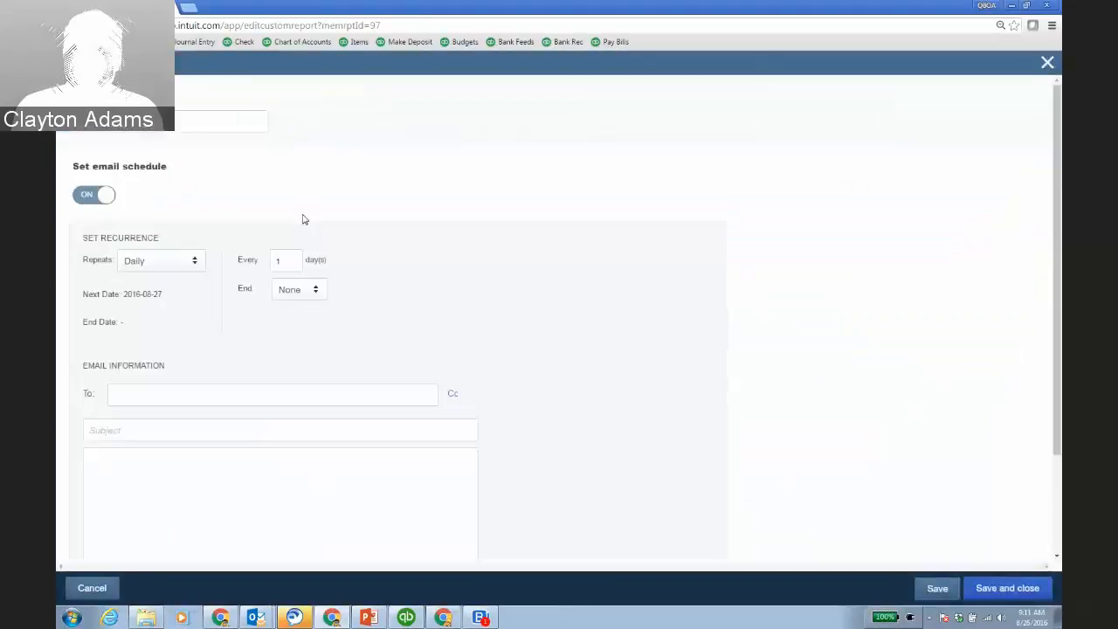
{"action": "left_click", "coordinate": [194, 266]}
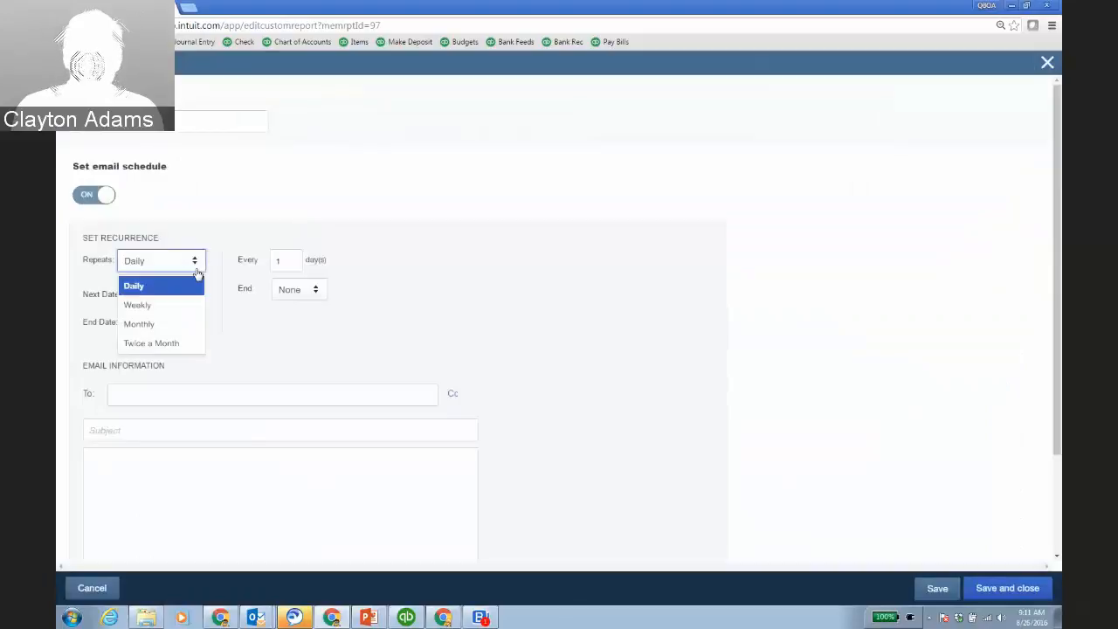
{"action": "left_click", "coordinate": [185, 325]}
{"action": "left_click", "coordinate": [355, 393]}
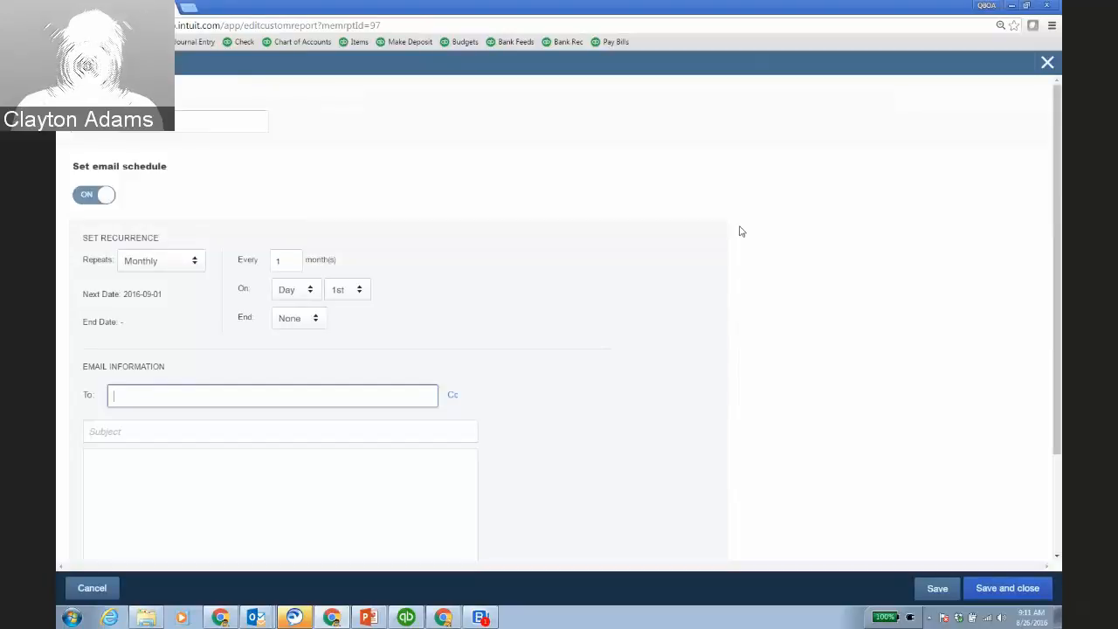
{"action": "left_click", "coordinate": [1048, 65]}
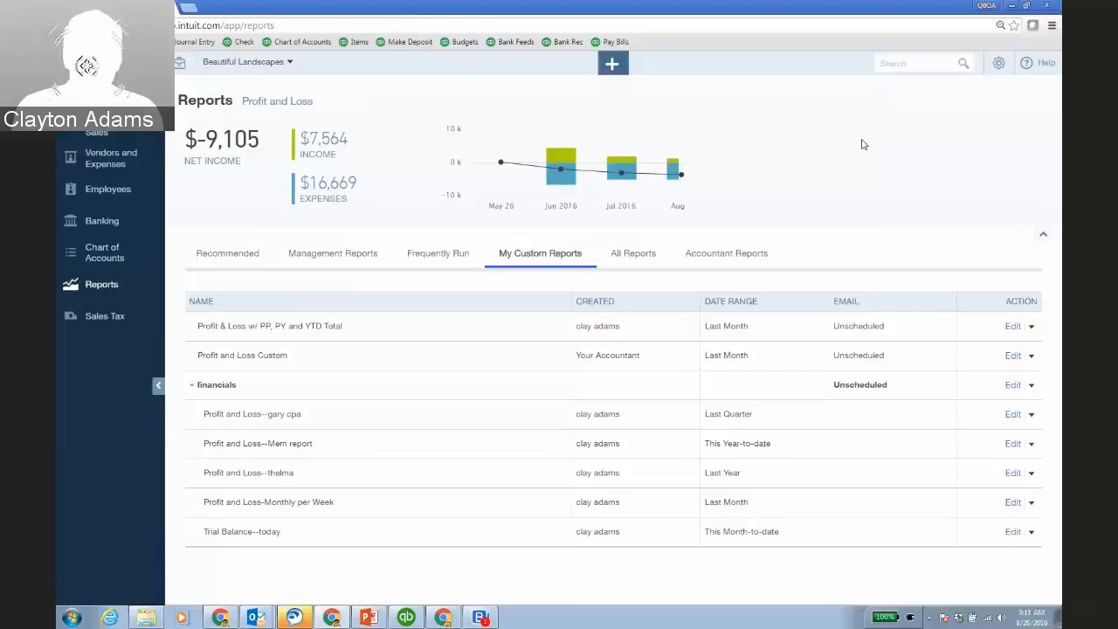
{"action": "left_click", "coordinate": [481, 618]}
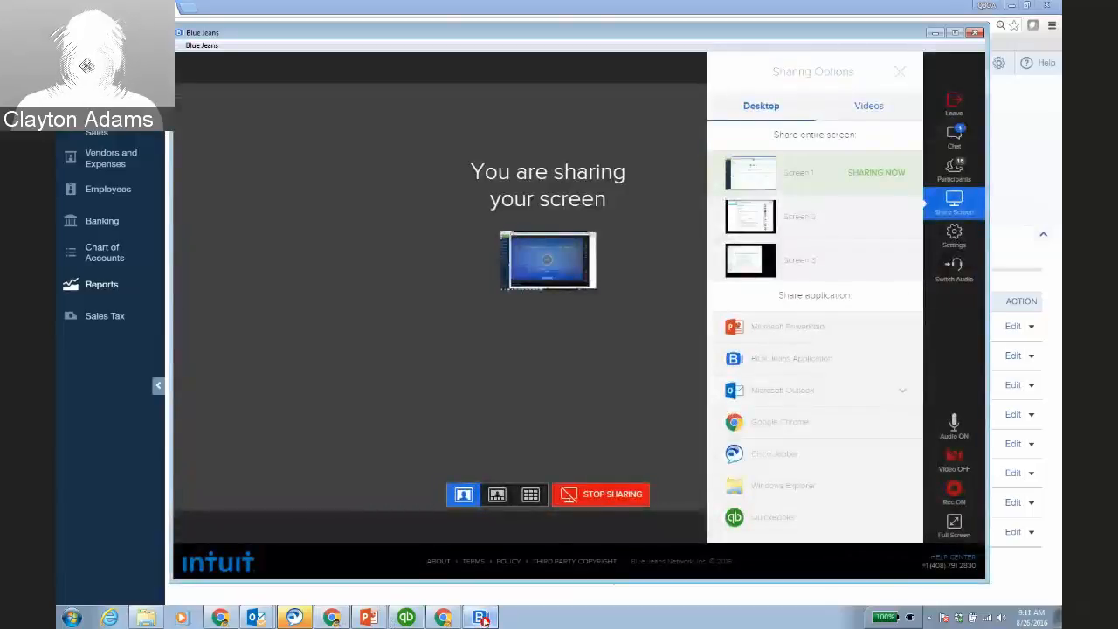
{"action": "left_click", "coordinate": [954, 135]}
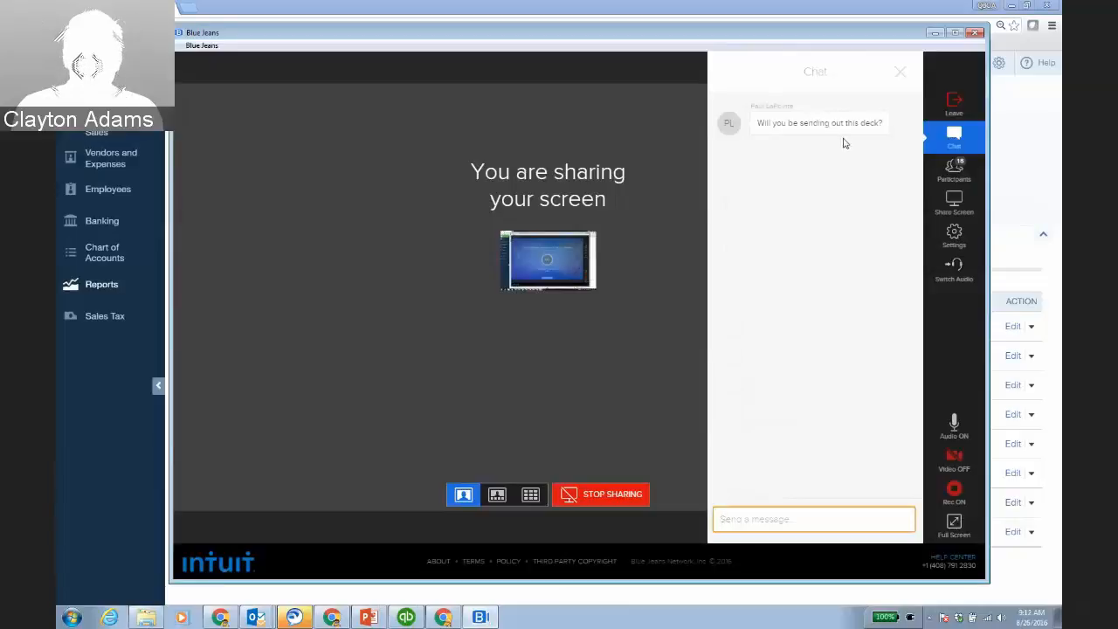
{"action": "left_click", "coordinate": [900, 73]}
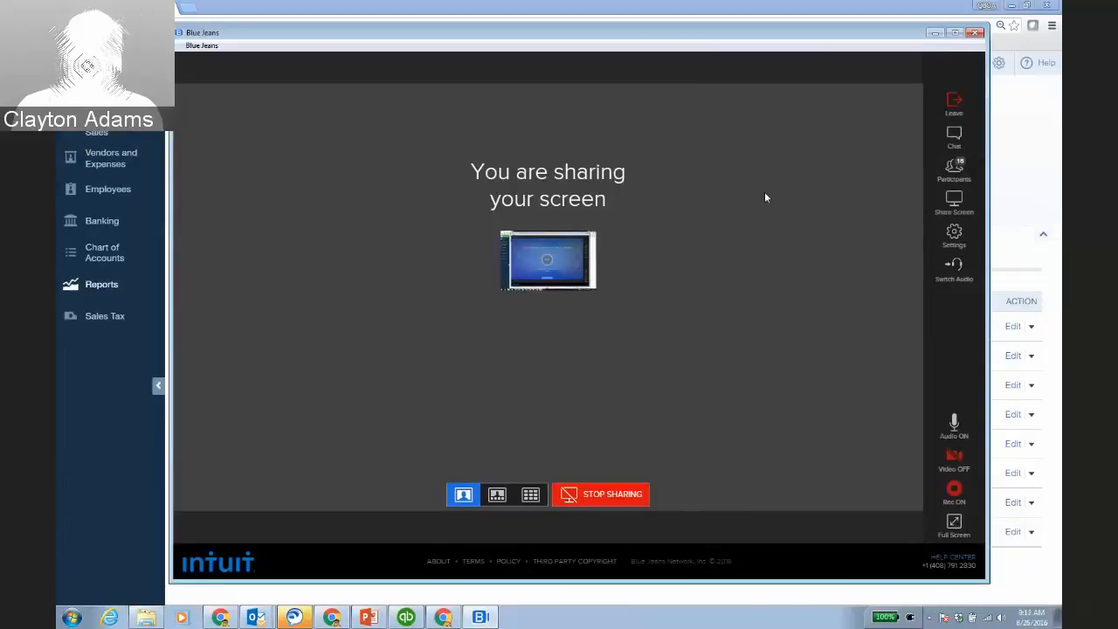
{"action": "left_click", "coordinate": [935, 32]}
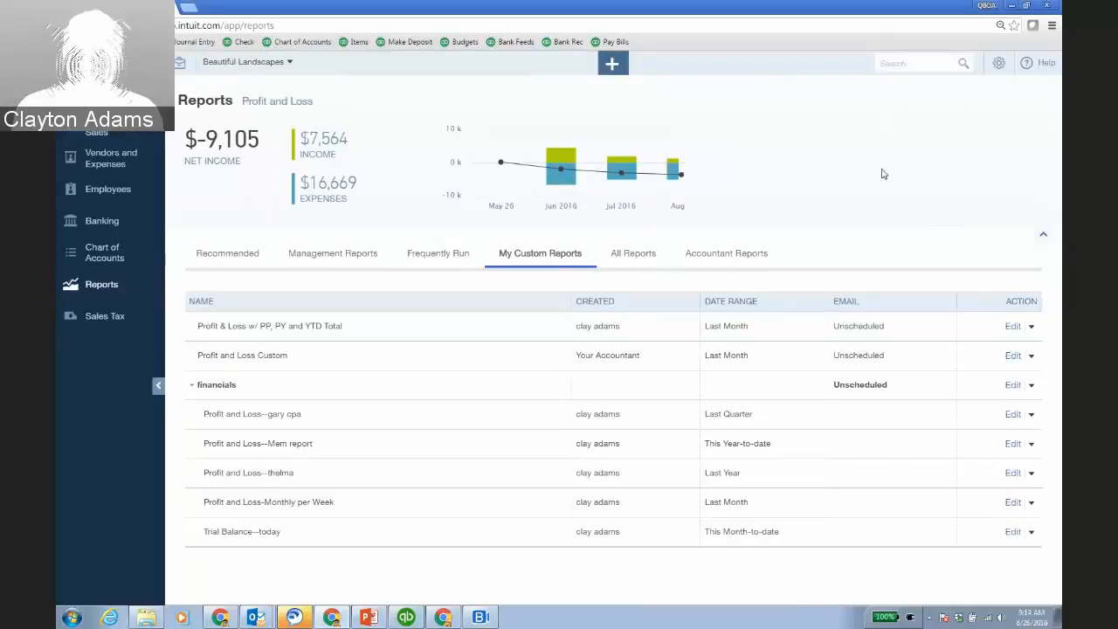
Open the $350.00 expense from 08/26/2016, view its attached receipt, then close it.
{"action": "left_click", "coordinate": [444, 618]}
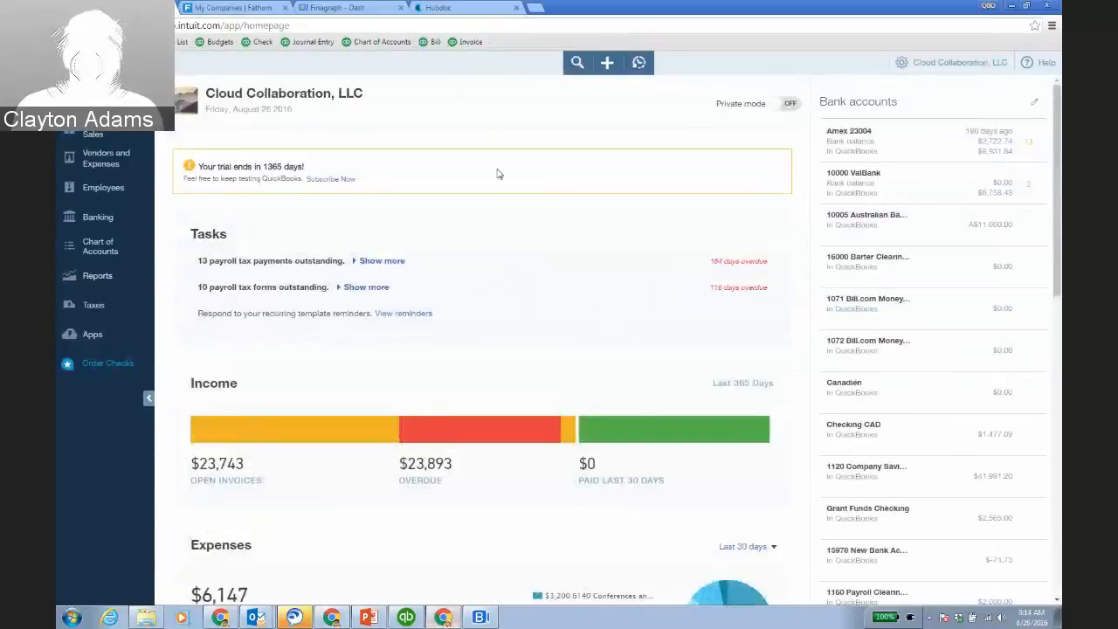
{"action": "left_click", "coordinate": [638, 63]}
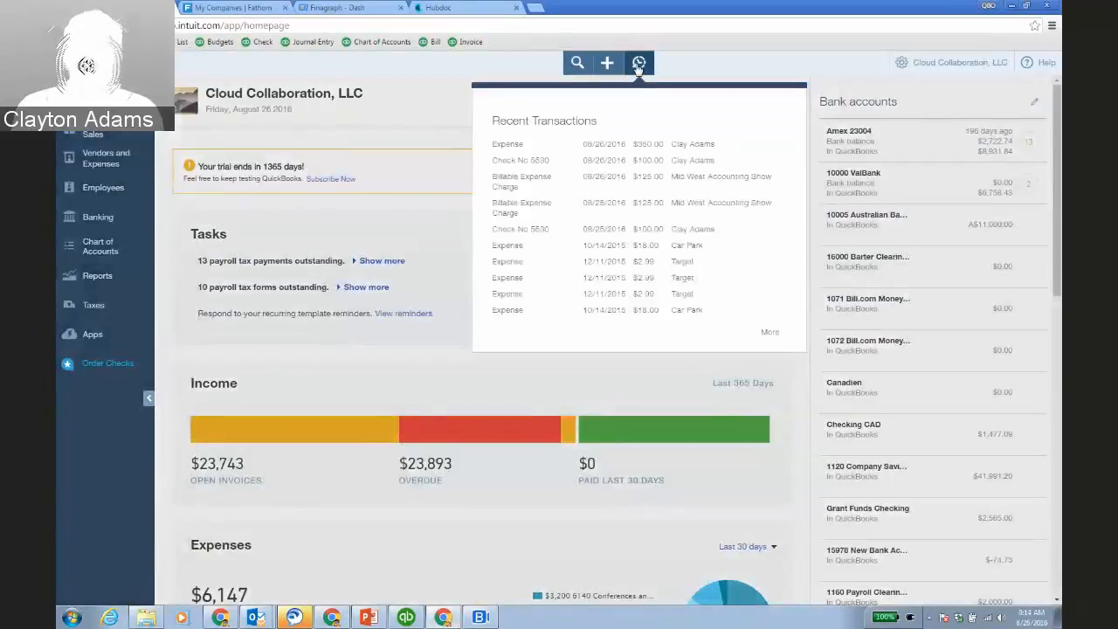
{"action": "left_click", "coordinate": [662, 147]}
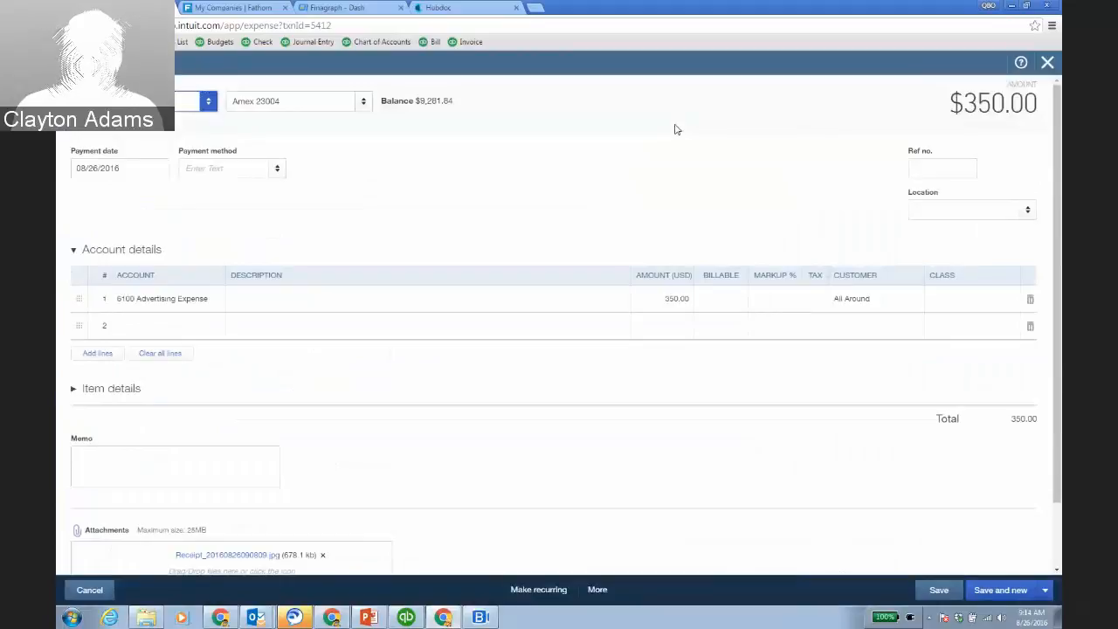
{"action": "scroll", "coordinate": [466, 394], "scroll_direction": "down", "scroll_amount": 1}
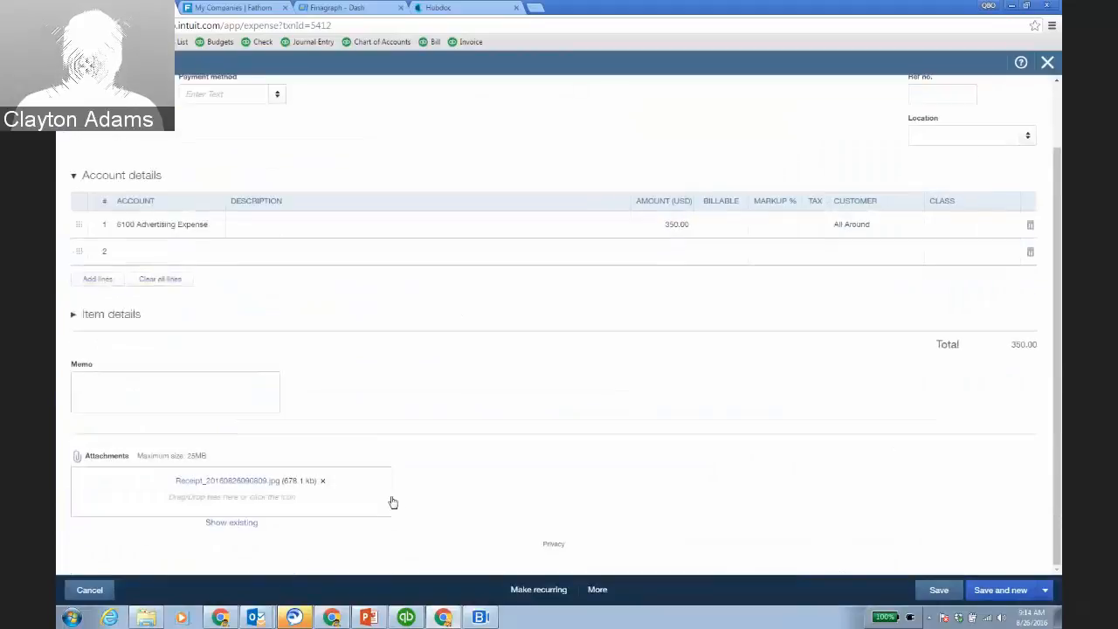
{"action": "left_click", "coordinate": [260, 482]}
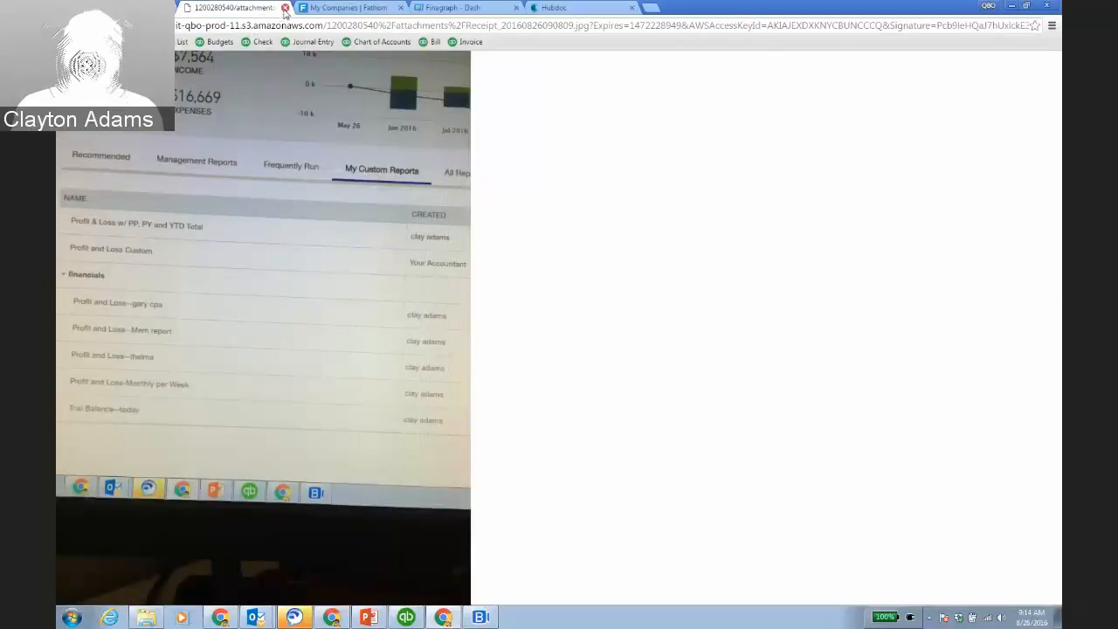
{"action": "left_click", "coordinate": [285, 8]}
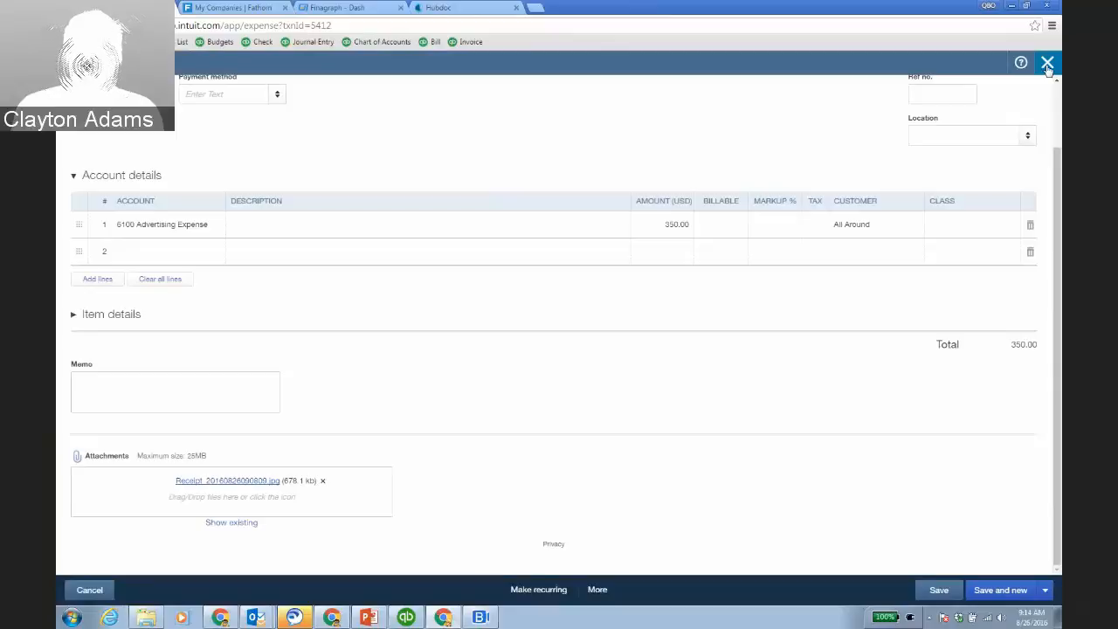
{"action": "left_click", "coordinate": [1047, 65]}
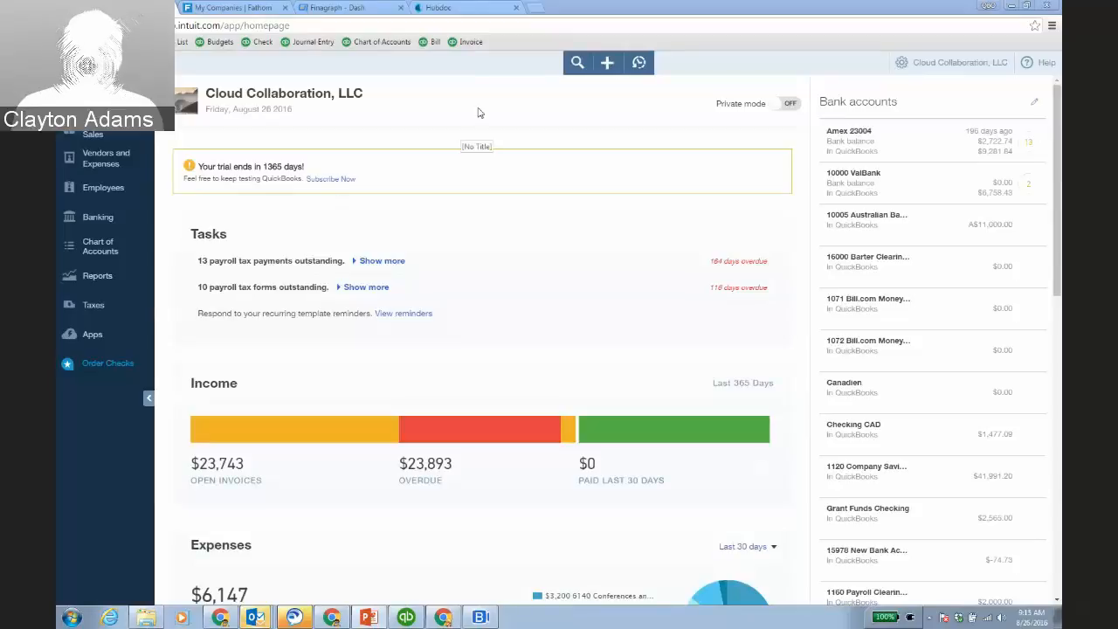
In Beautiful Landscapes, open Banking and show the transactions already in QuickBooks.
{"action": "left_click", "coordinate": [331, 618]}
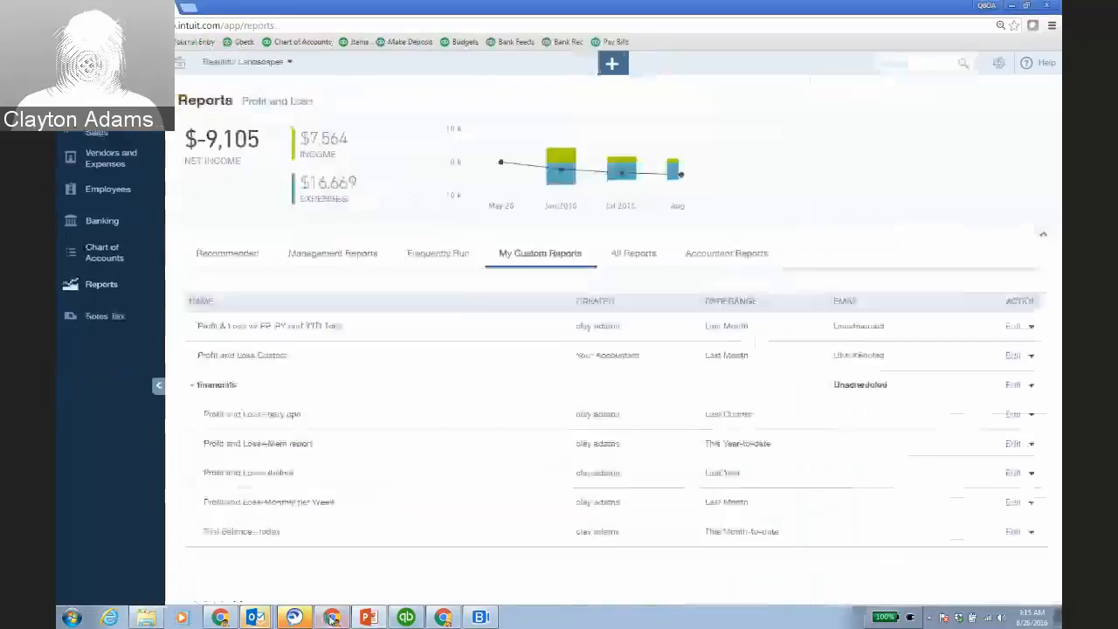
{"action": "left_click", "coordinate": [105, 223]}
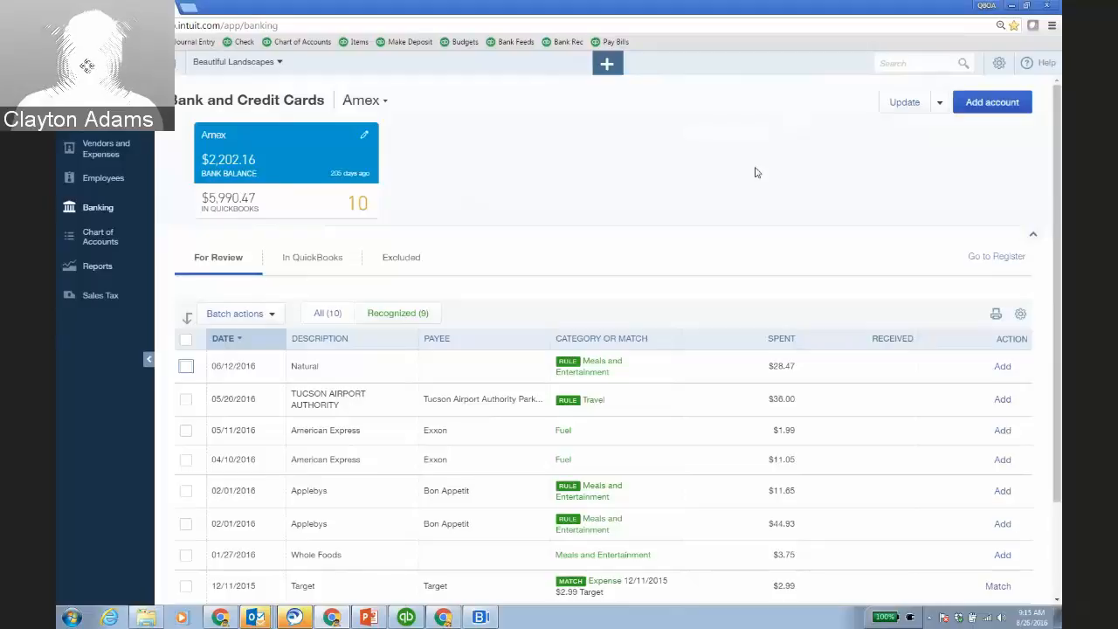
{"action": "scroll", "coordinate": [743, 167], "scroll_direction": "down", "scroll_amount": 2}
{"action": "scroll", "coordinate": [309, 254], "scroll_direction": "up", "scroll_amount": 1}
{"action": "left_click", "coordinate": [313, 200]}
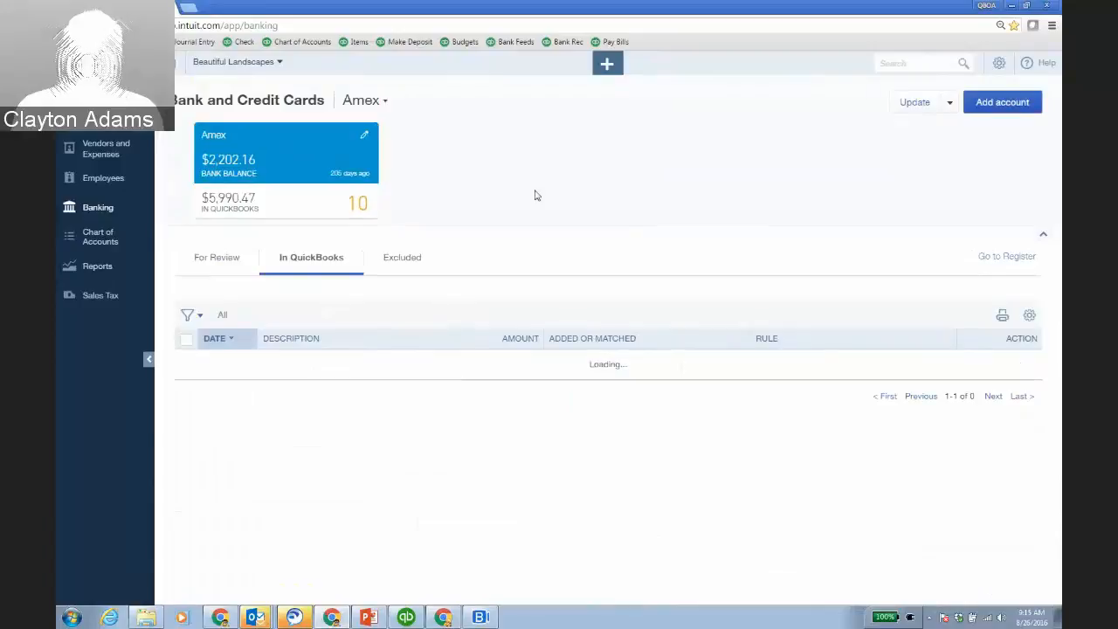
Select the two 05/20 TUCSON AIRPORT AUTHORITY and two 05/11 American Express transactions.
{"action": "scroll", "coordinate": [865, 292], "scroll_direction": "down", "scroll_amount": 1}
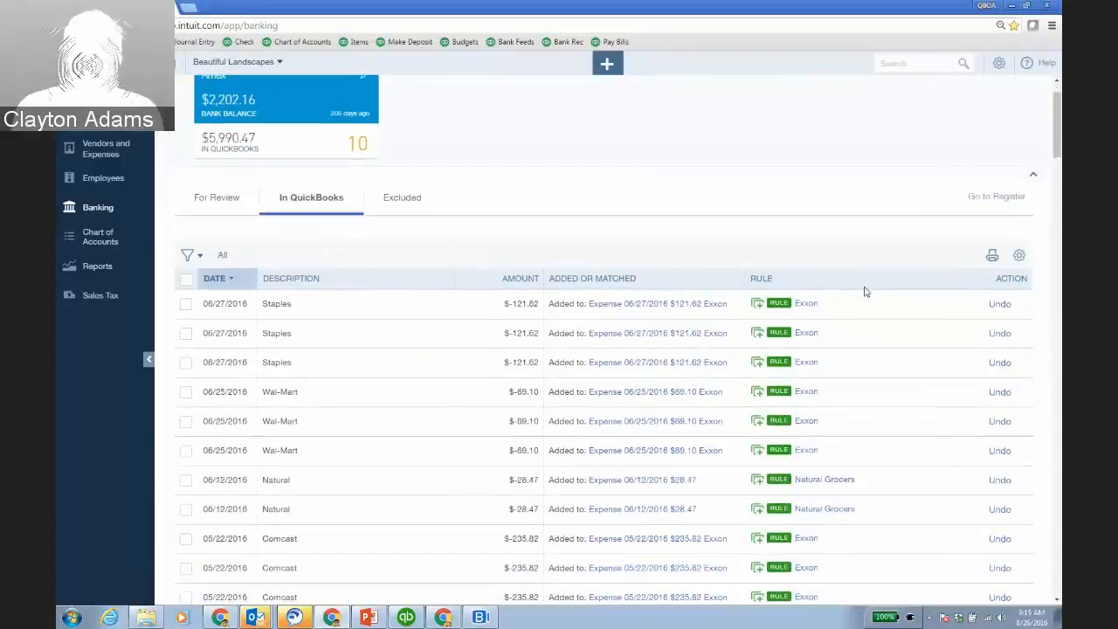
{"action": "scroll", "coordinate": [865, 292], "scroll_direction": "down", "scroll_amount": 2}
{"action": "scroll", "coordinate": [876, 309], "scroll_direction": "down", "scroll_amount": 2}
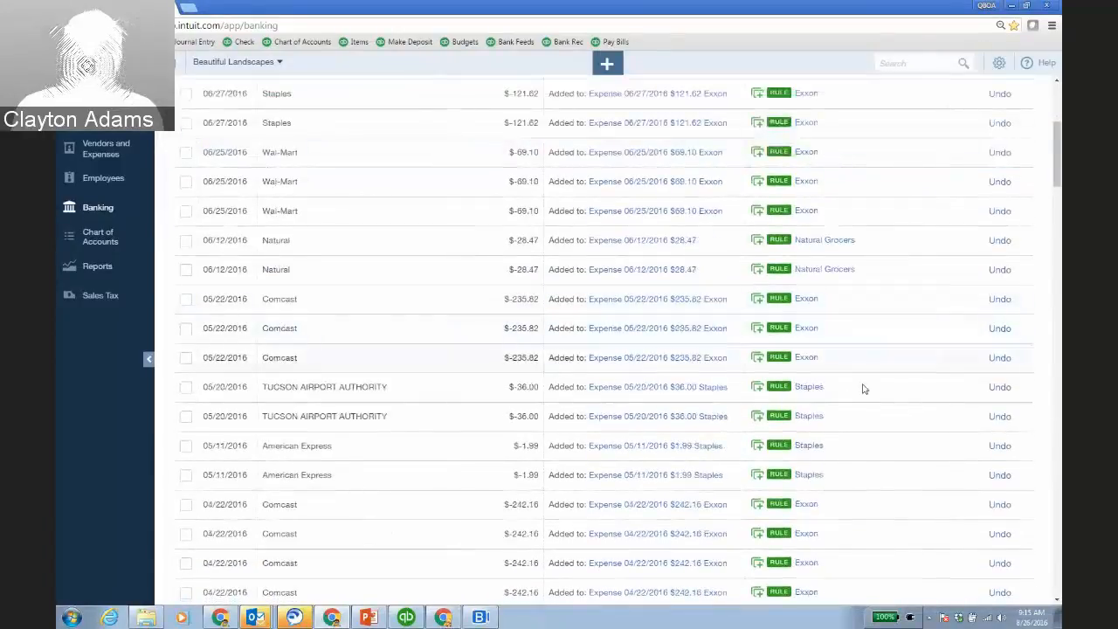
{"action": "scroll", "coordinate": [868, 414], "scroll_direction": "down", "scroll_amount": 1}
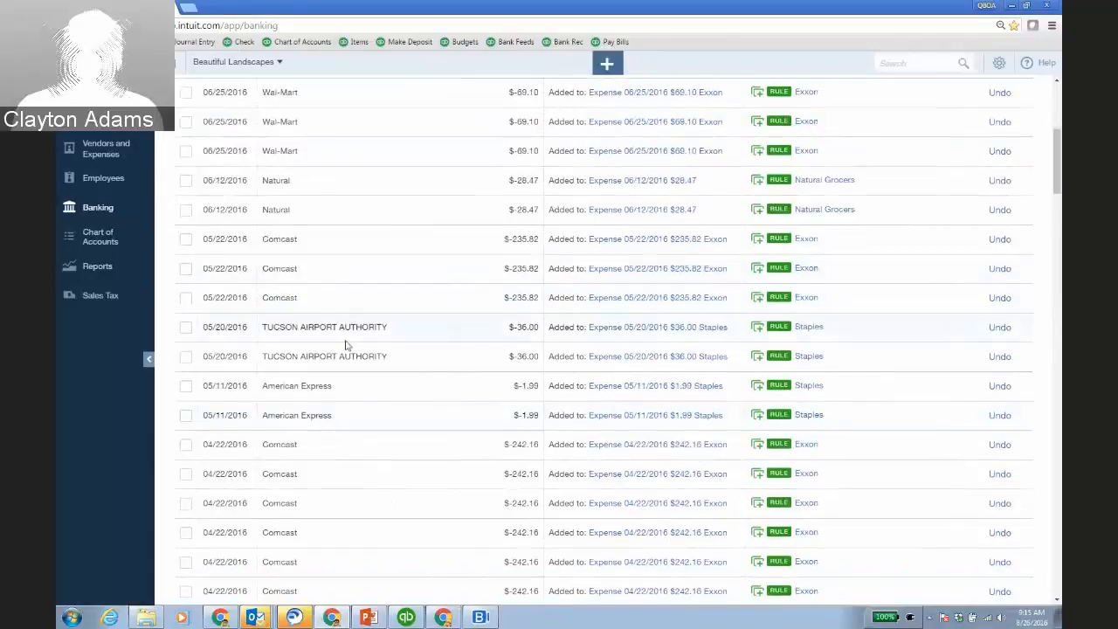
{"action": "left_click", "coordinate": [186, 327]}
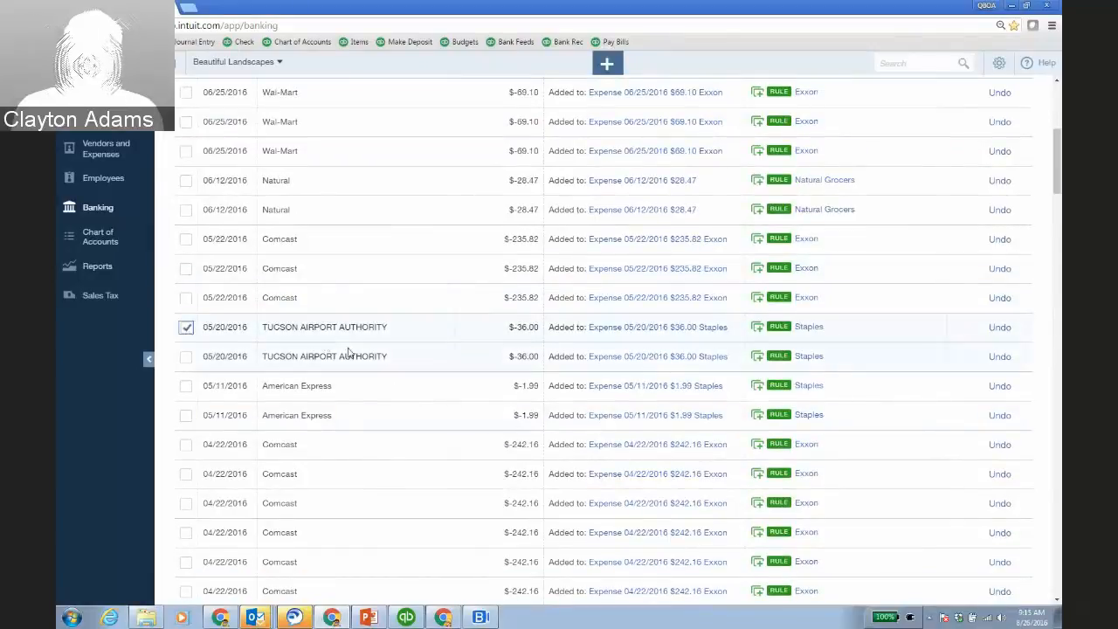
{"action": "left_click", "coordinate": [187, 358]}
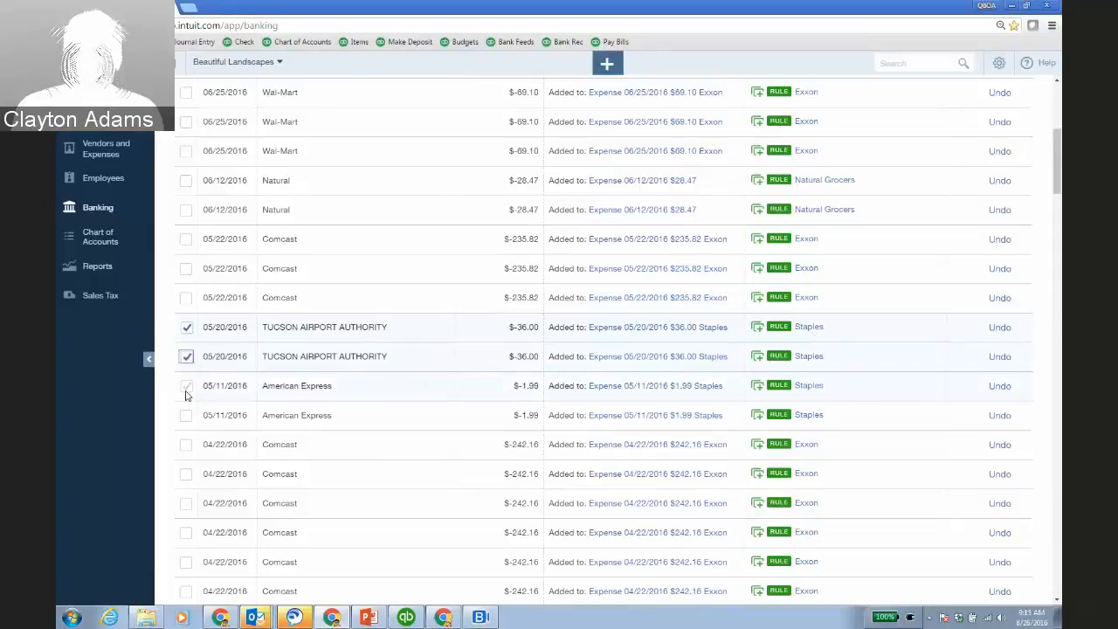
{"action": "left_click", "coordinate": [186, 385]}
{"action": "left_click", "coordinate": [186, 415]}
{"action": "scroll", "coordinate": [428, 323], "scroll_direction": "down", "scroll_amount": 3}
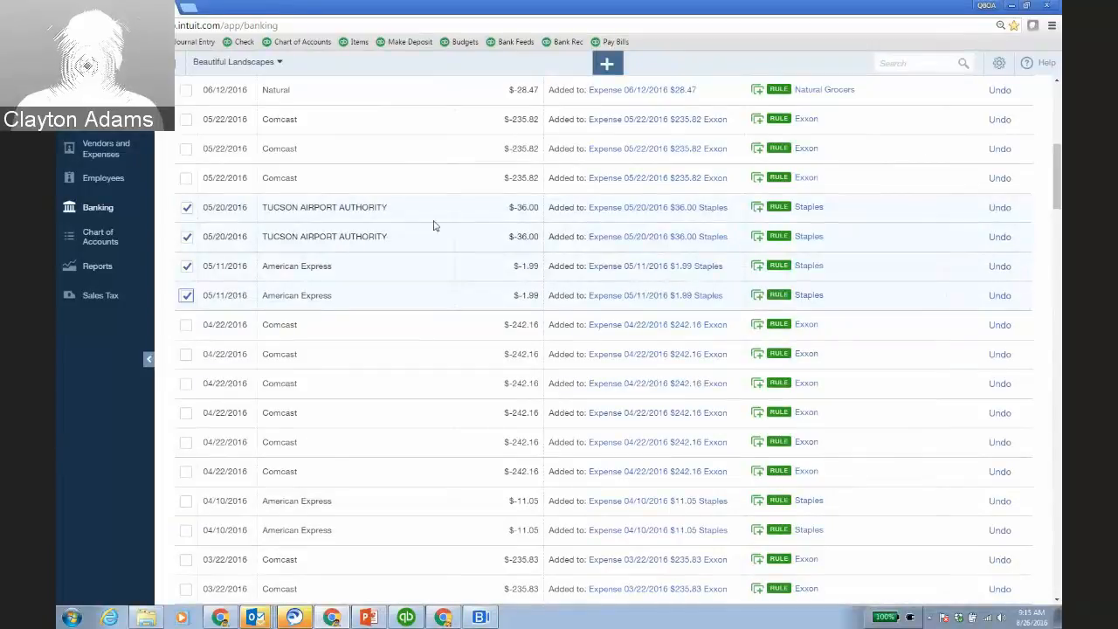
{"action": "scroll", "coordinate": [432, 222], "scroll_direction": "up", "scroll_amount": 4}
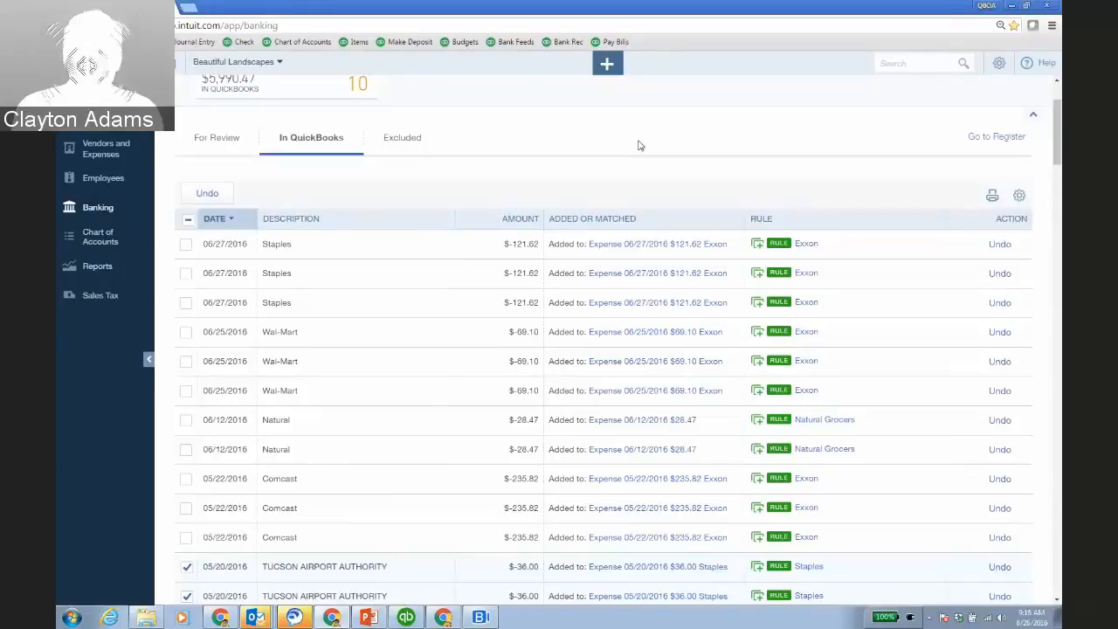
Clear all selections and review the 10 Amex transactions waiting in For Review.
{"action": "left_click", "coordinate": [186, 219]}
{"action": "left_click", "coordinate": [186, 219]}
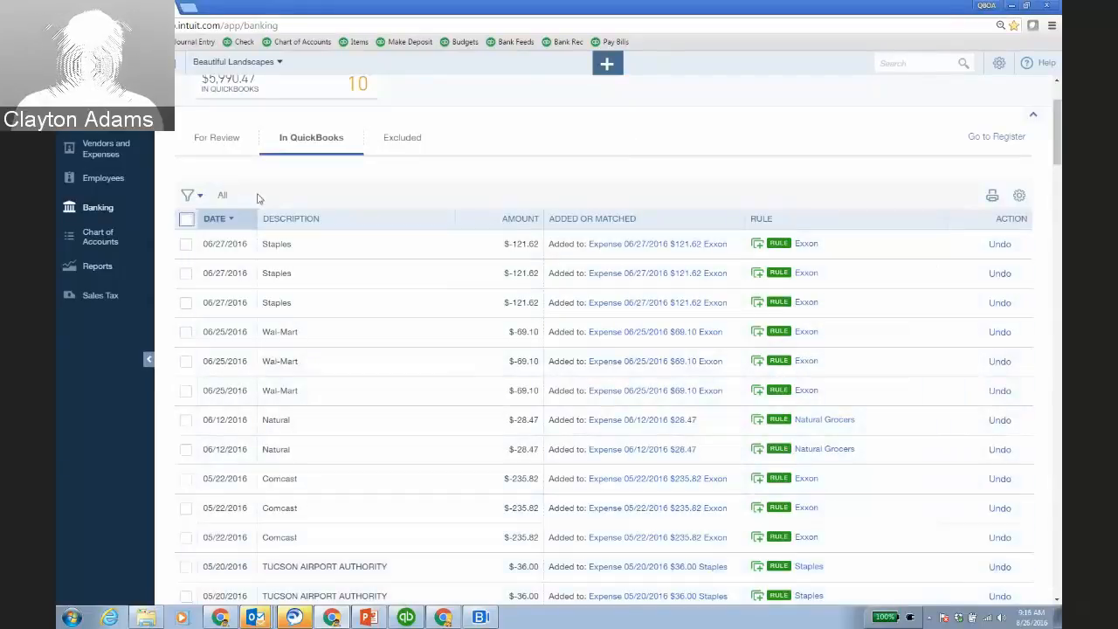
{"action": "left_click", "coordinate": [217, 138]}
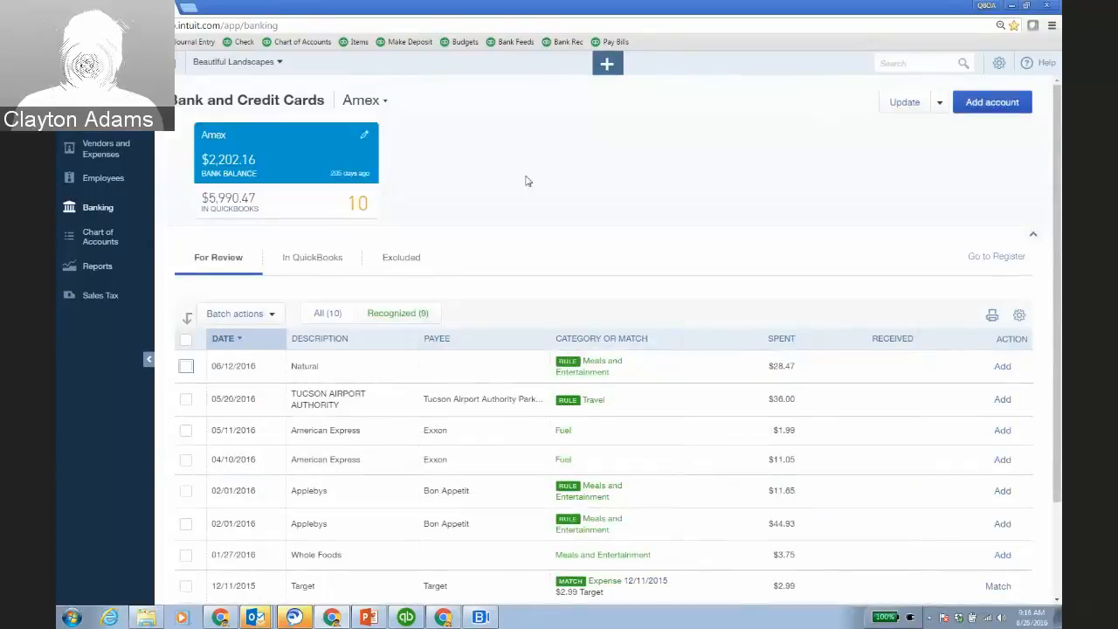
{"action": "scroll", "coordinate": [535, 186], "scroll_direction": "down", "scroll_amount": 3}
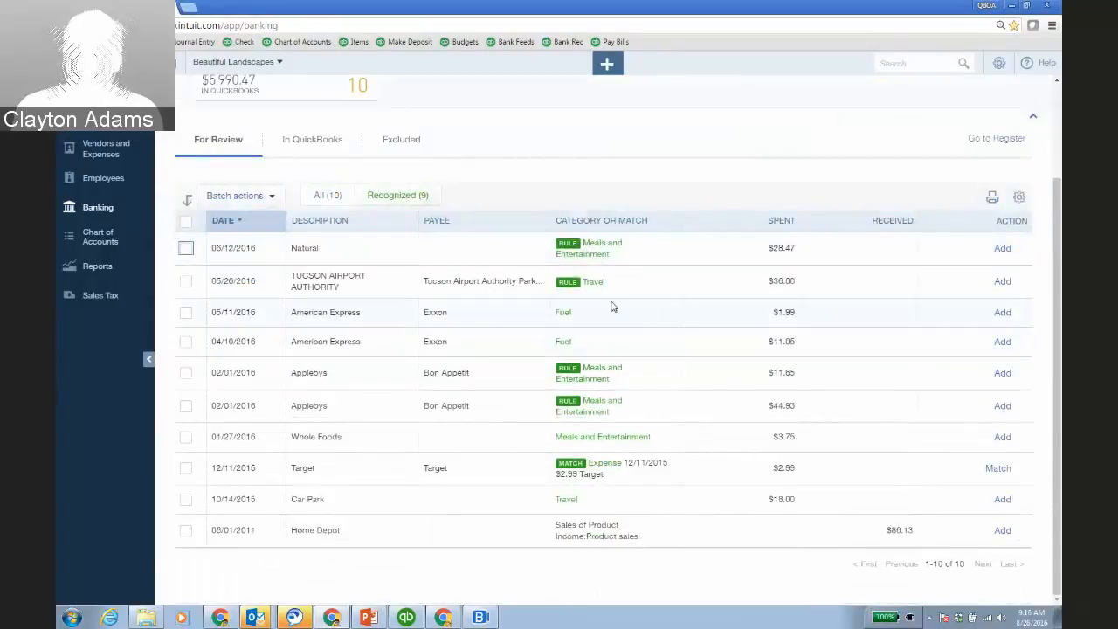
{"action": "scroll", "coordinate": [528, 179], "scroll_direction": "up", "scroll_amount": 3}
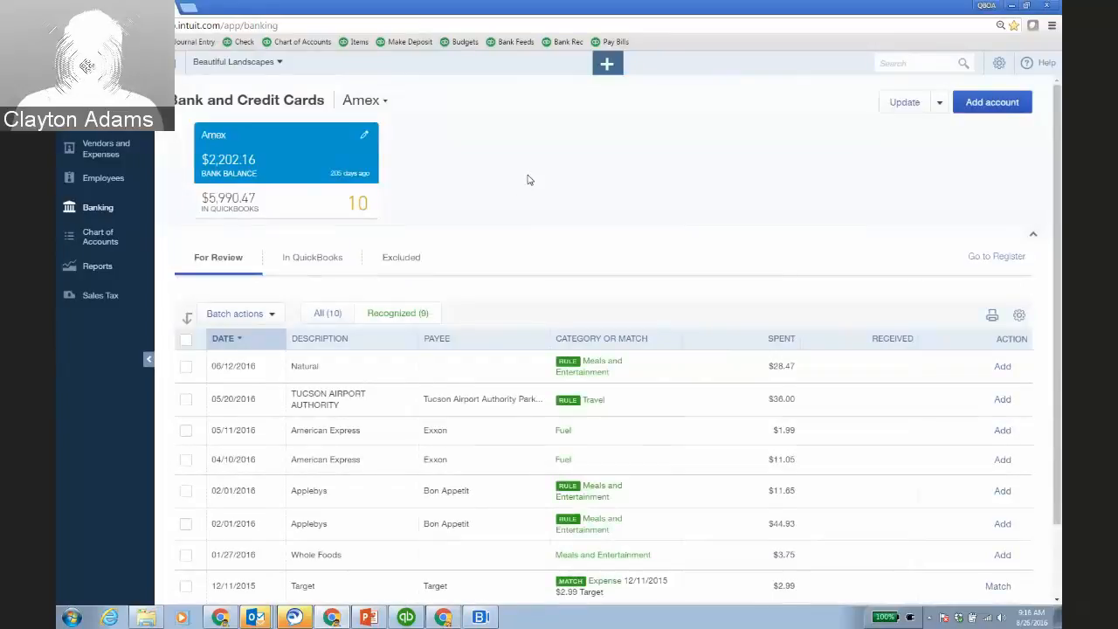
{"action": "scroll", "coordinate": [714, 284], "scroll_direction": "down", "scroll_amount": 3}
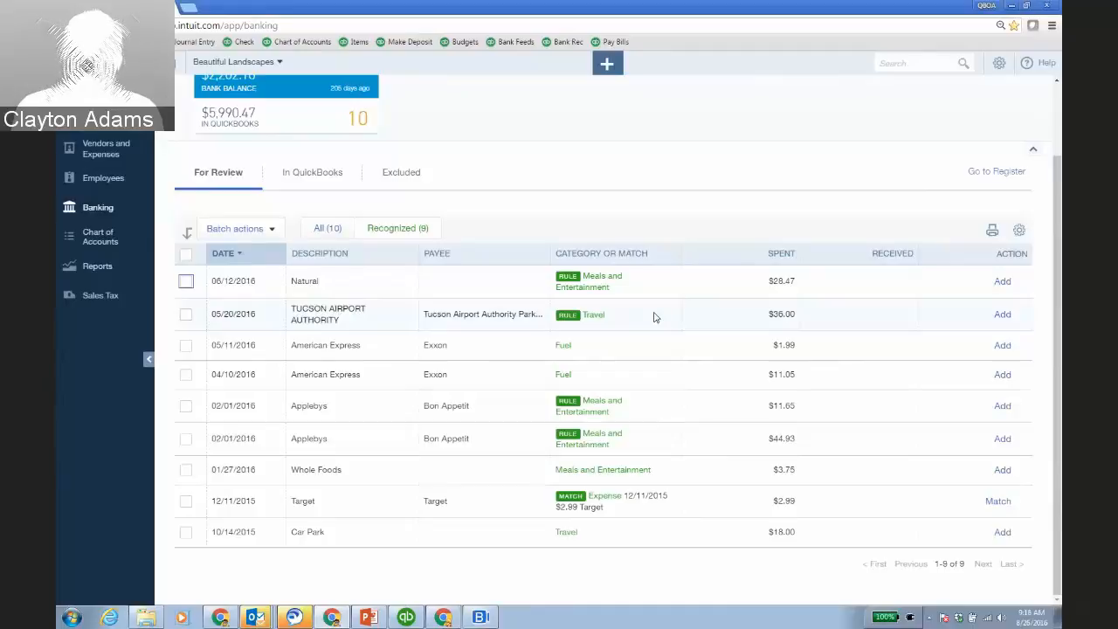
{"action": "scroll", "coordinate": [653, 280], "scroll_direction": "up", "scroll_amount": 2}
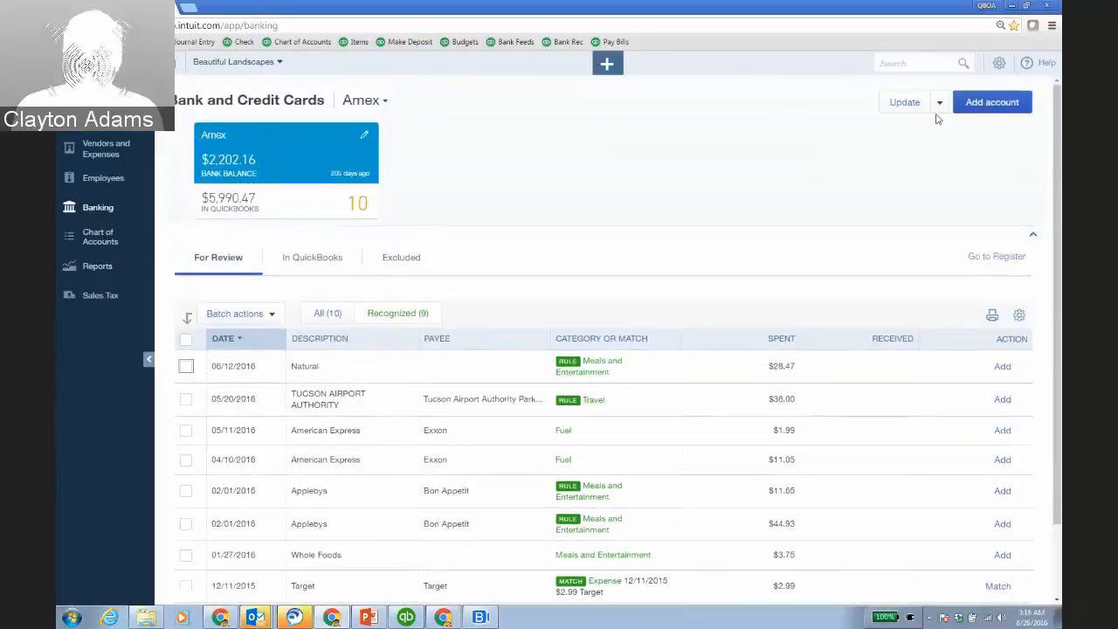
{"action": "left_click", "coordinate": [940, 103]}
Inspect the Exxon bank rule's conditions, cancel without changes, and return to Amex banking.
{"action": "left_click", "coordinate": [913, 148]}
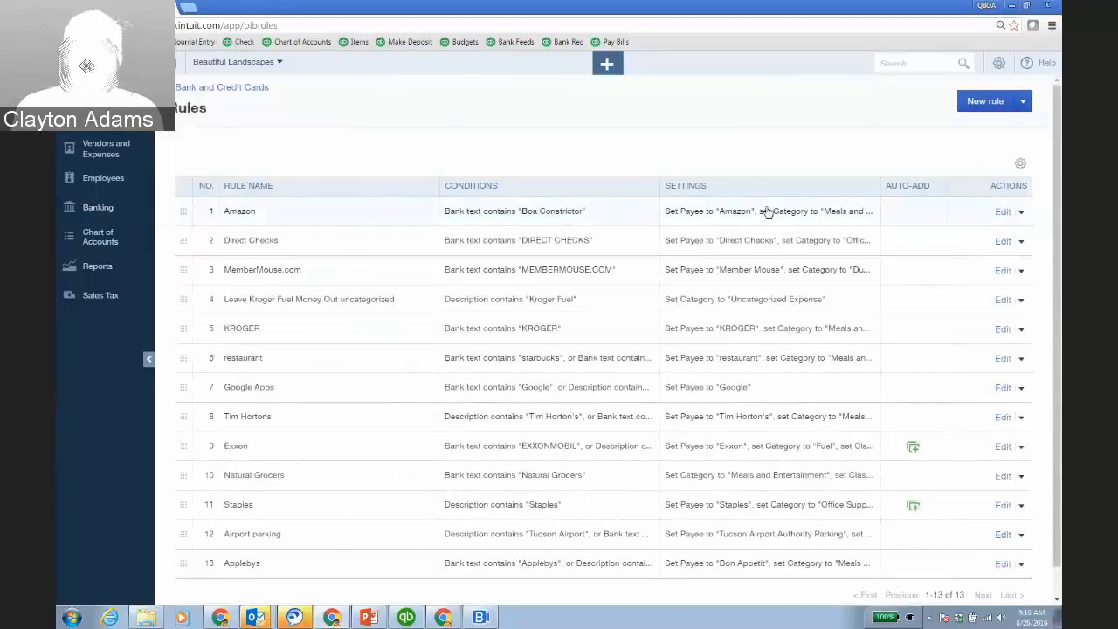
{"action": "scroll", "coordinate": [767, 213], "scroll_direction": "down", "scroll_amount": 1}
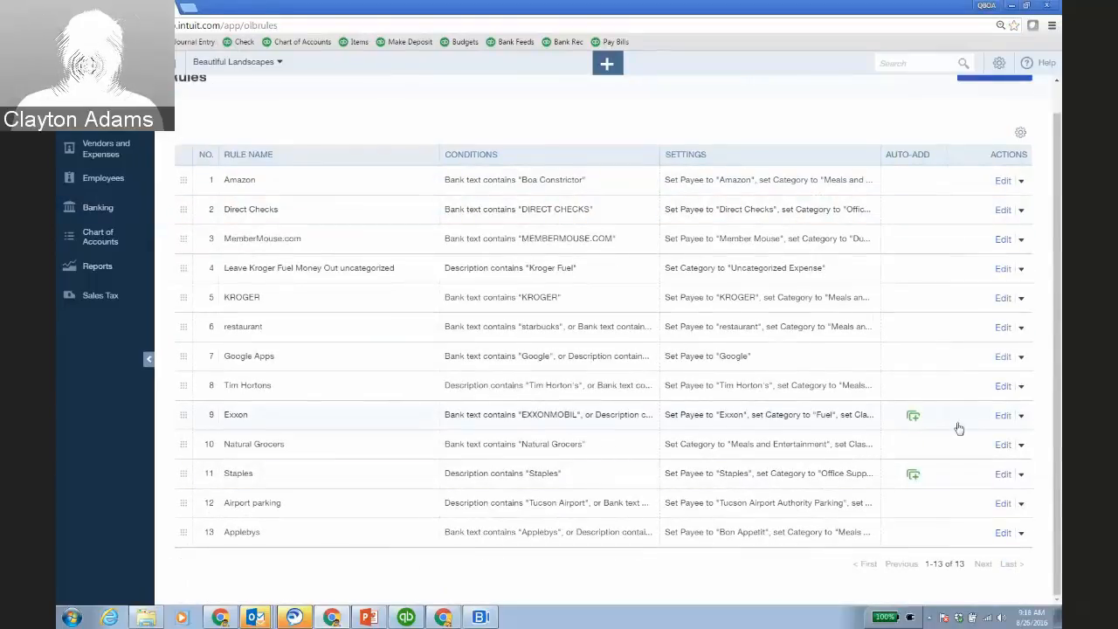
{"action": "left_click", "coordinate": [1004, 420]}
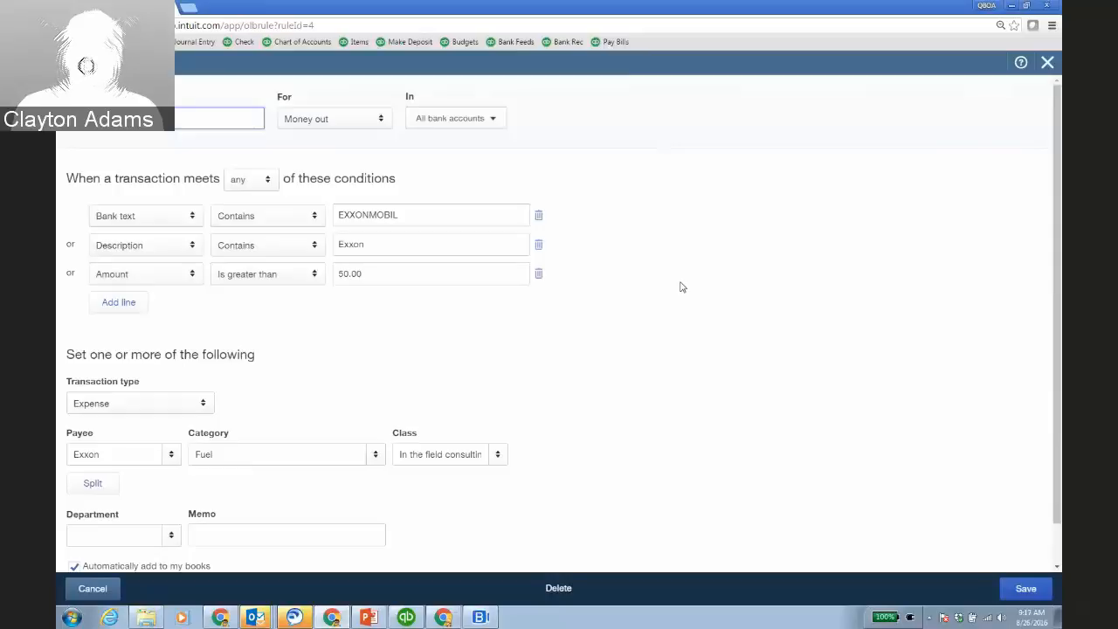
{"action": "scroll", "coordinate": [682, 287], "scroll_direction": "down", "scroll_amount": 1}
{"action": "scroll", "coordinate": [680, 287], "scroll_direction": "up", "scroll_amount": 1}
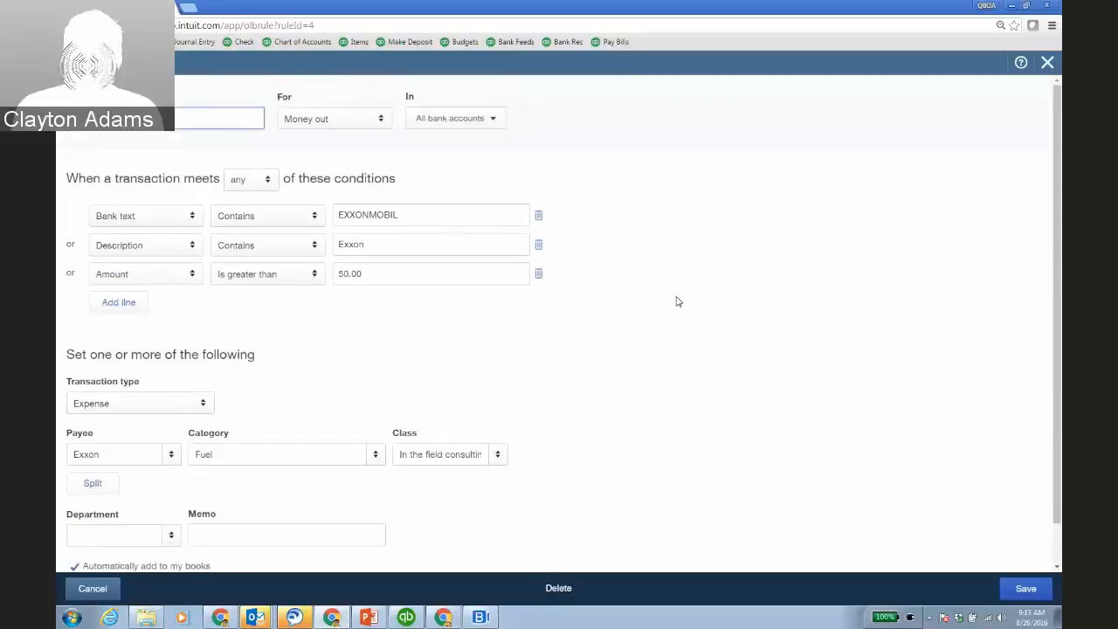
{"action": "scroll", "coordinate": [686, 313], "scroll_direction": "down", "scroll_amount": 1}
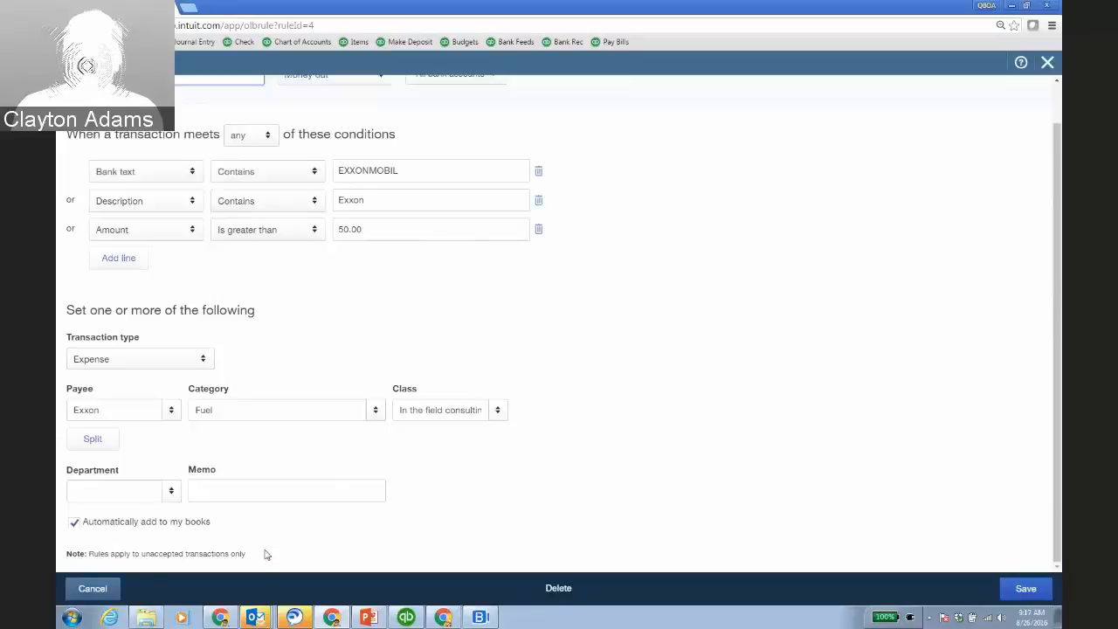
{"action": "left_click", "coordinate": [92, 588]}
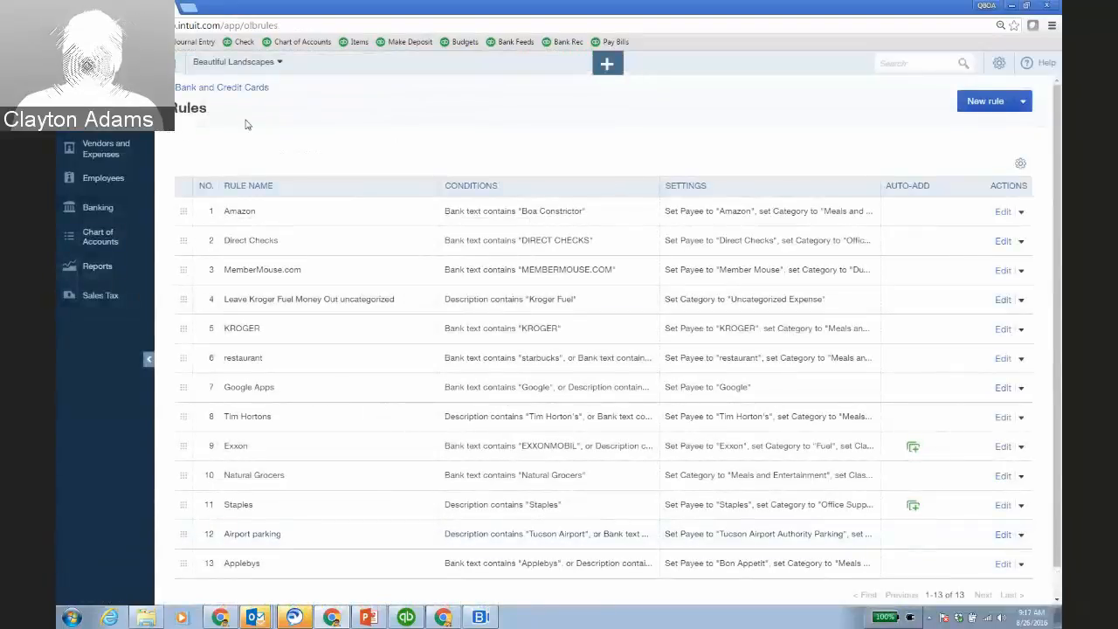
{"action": "left_click", "coordinate": [247, 88]}
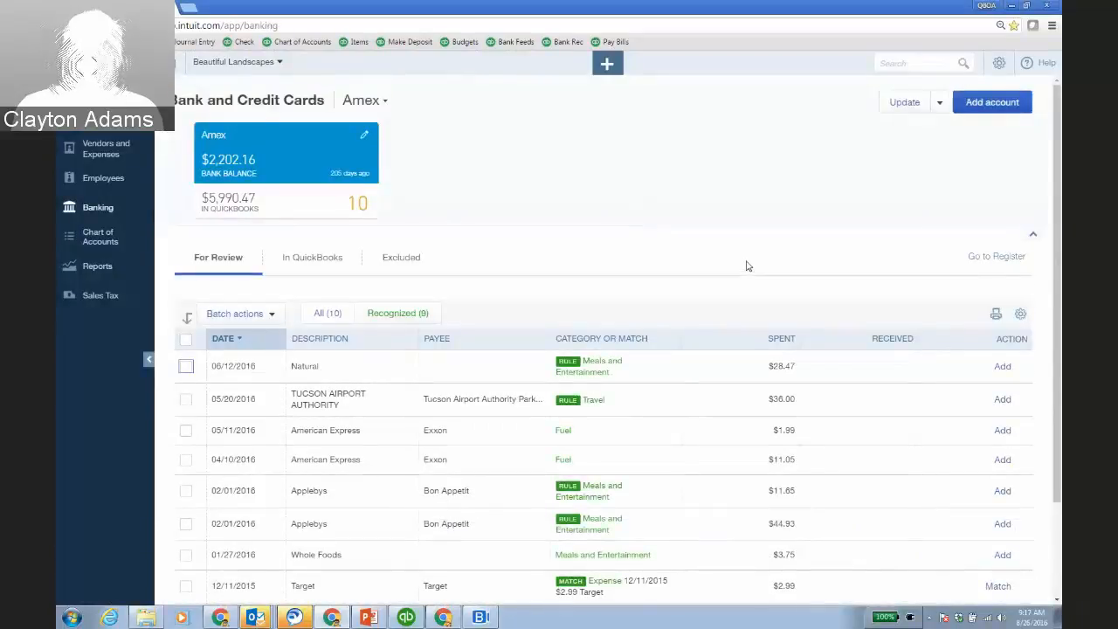
Check which bank transaction the $28.47 Natural Grocers expense matched, then close it.
{"action": "left_click", "coordinate": [334, 258]}
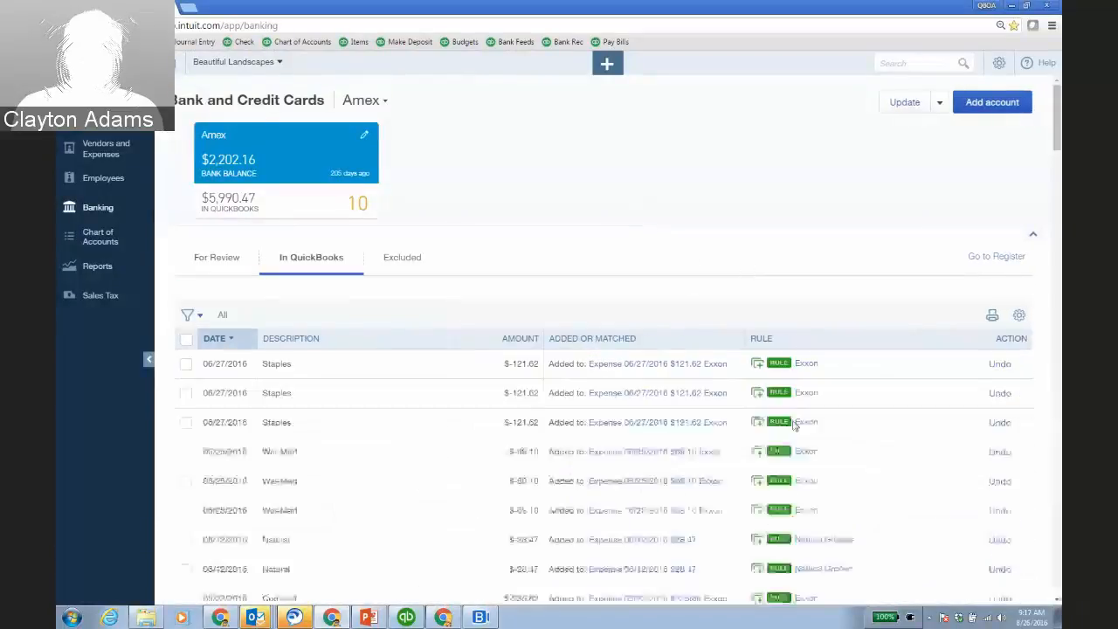
{"action": "scroll", "coordinate": [875, 407], "scroll_direction": "down", "scroll_amount": 2}
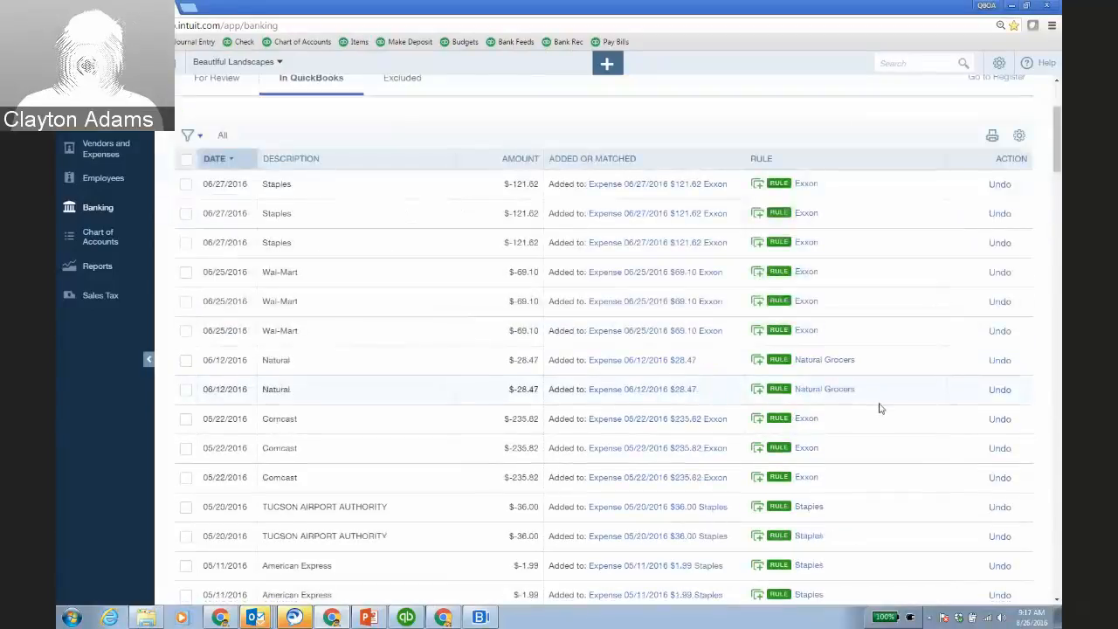
{"action": "left_click", "coordinate": [673, 364]}
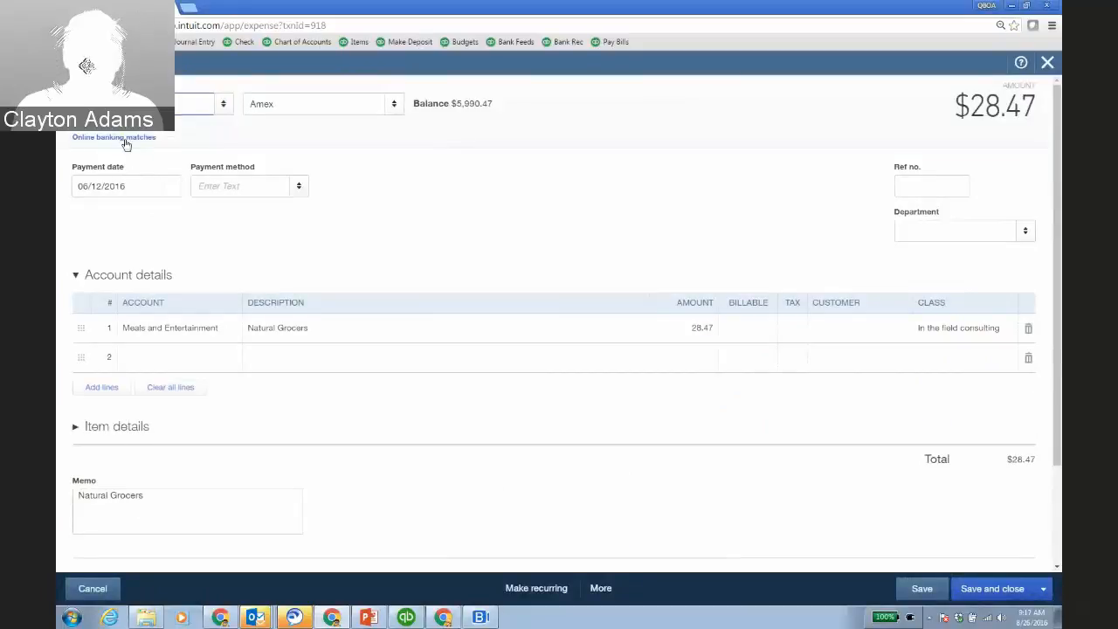
{"action": "left_click", "coordinate": [122, 138]}
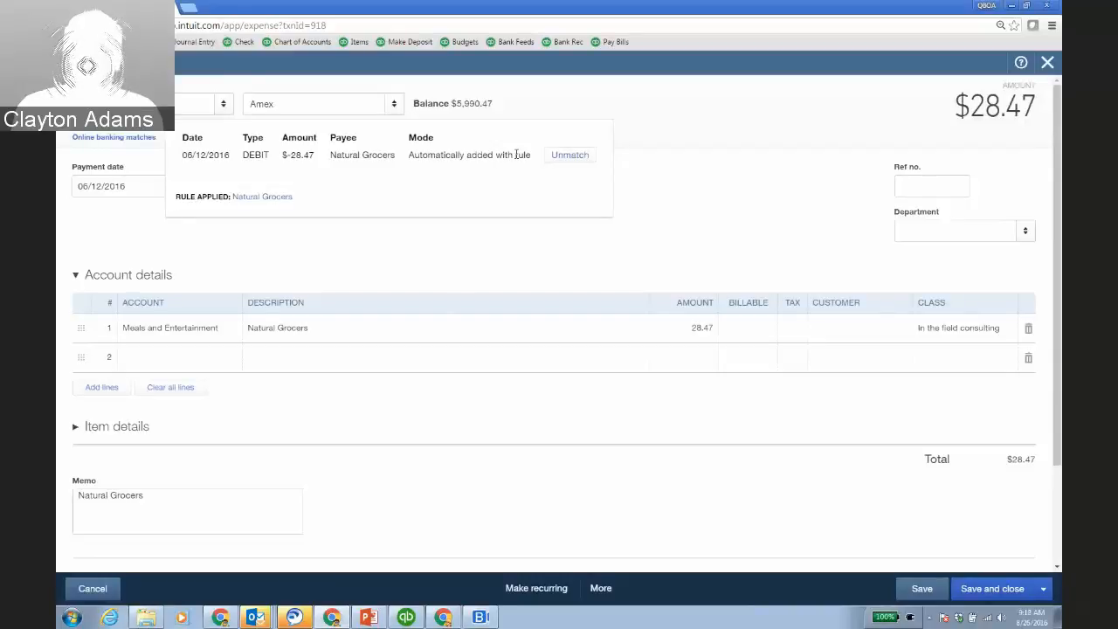
{"action": "left_click", "coordinate": [1047, 63]}
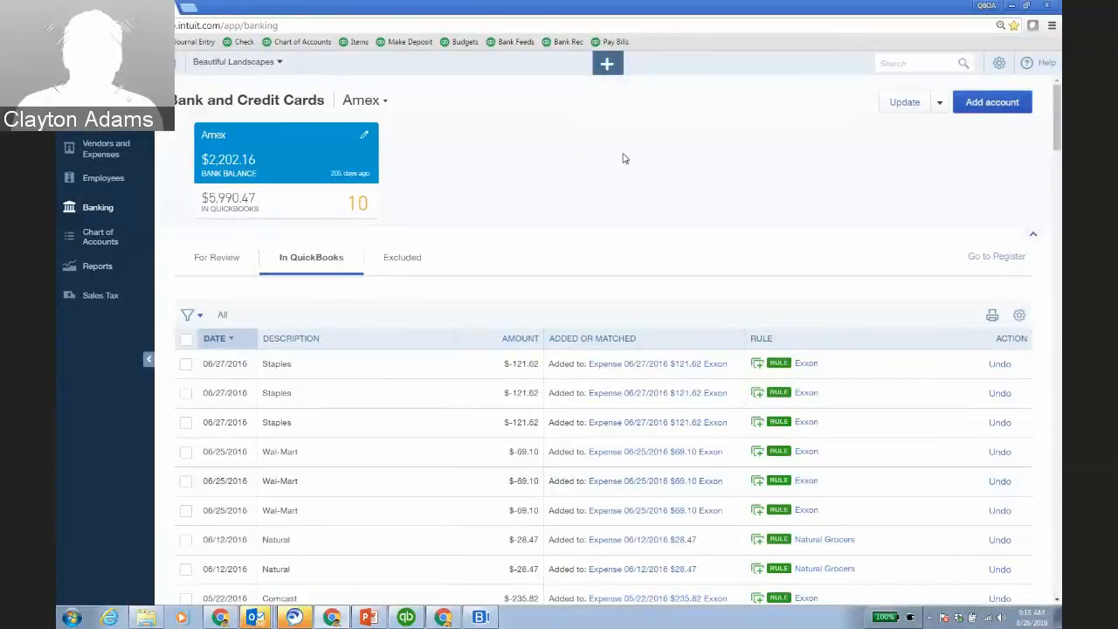
Run the Accountant & Taxes Audit Trail report in desktop QuickBooks, then minimize it.
{"action": "left_click", "coordinate": [407, 618]}
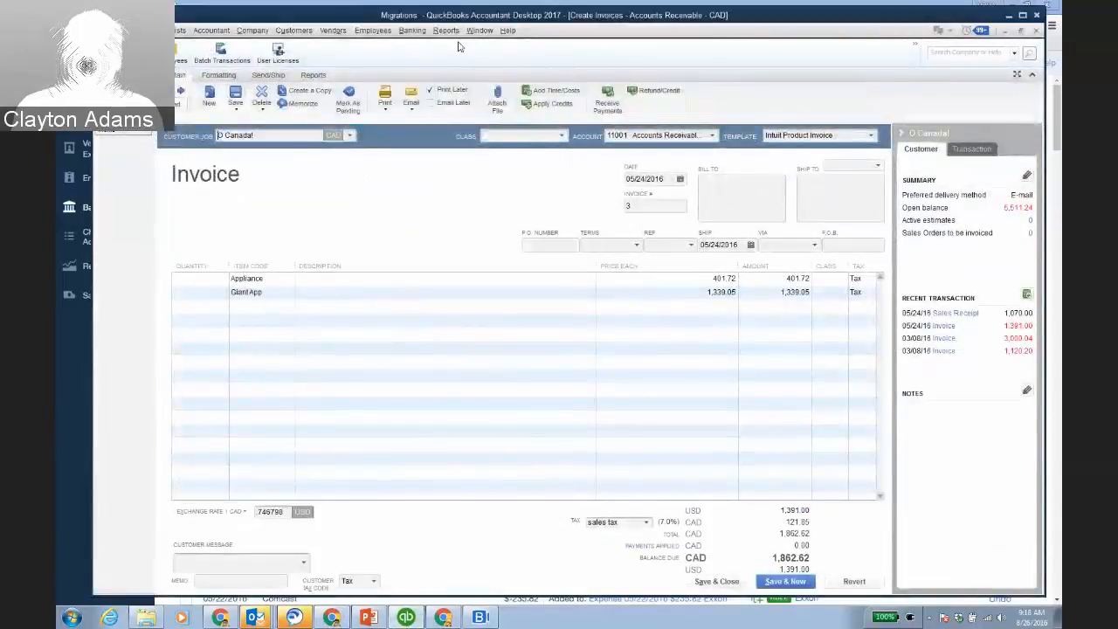
{"action": "left_click", "coordinate": [445, 30]}
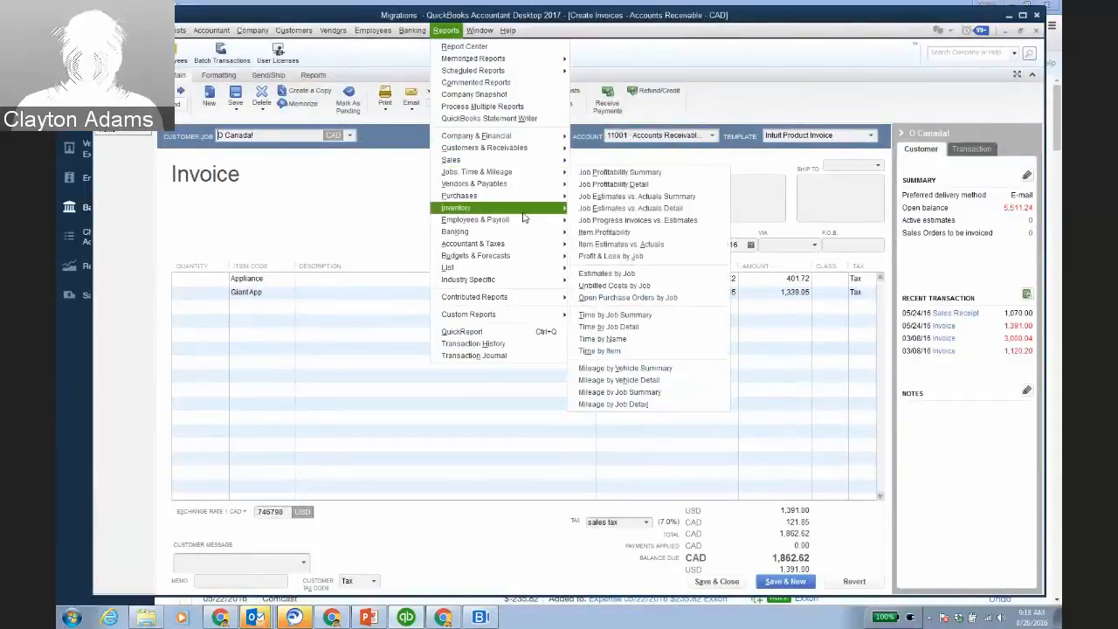
{"action": "mouse_move", "coordinate": [524, 247]}
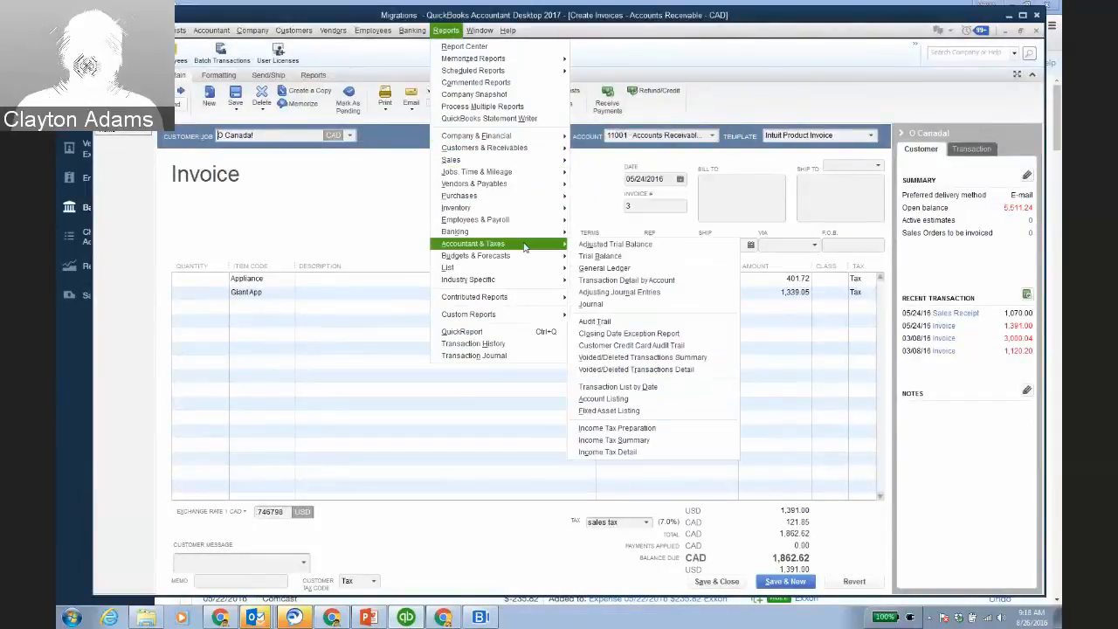
{"action": "left_click", "coordinate": [643, 328]}
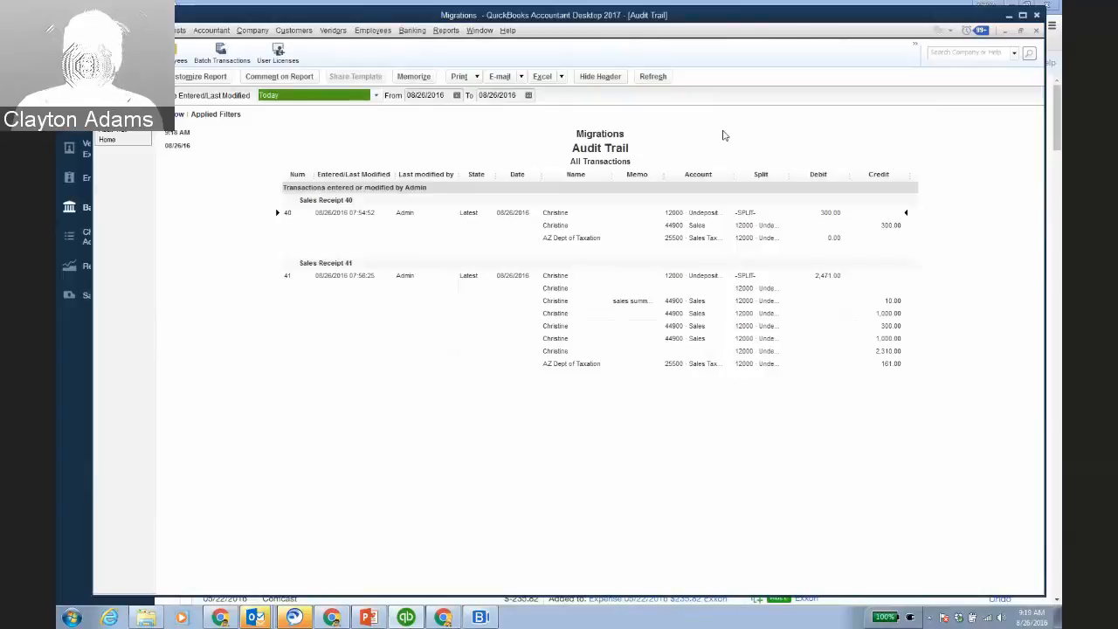
{"action": "left_click", "coordinate": [1011, 18]}
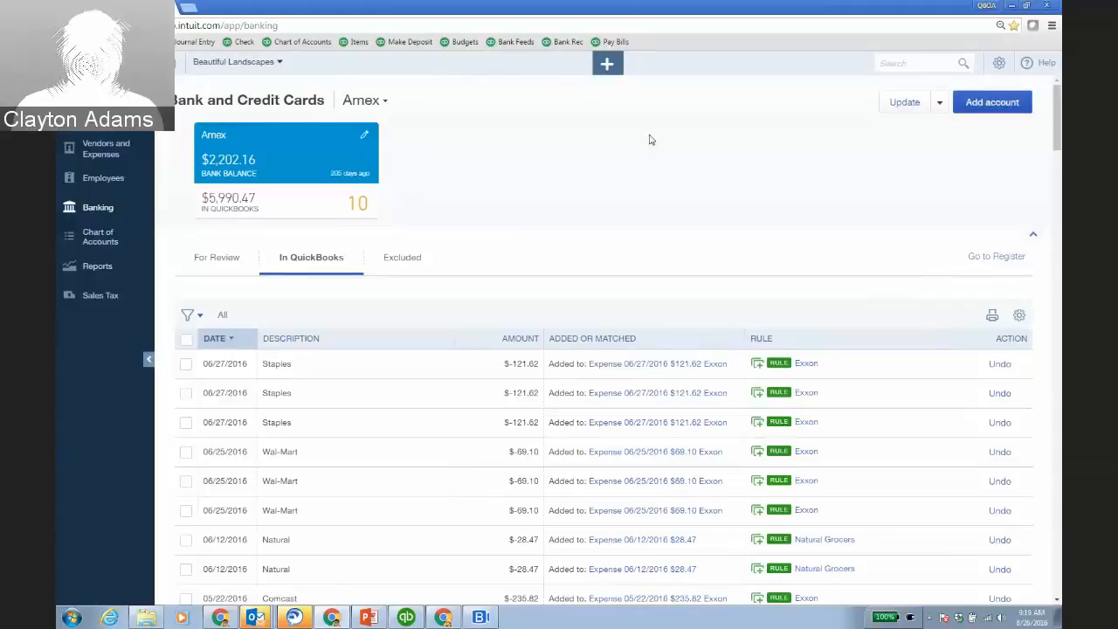
Open Cloud Collaboration, LLC's Audit Log from the gear menu and scroll through its entries.
{"action": "left_click", "coordinate": [1010, 7]}
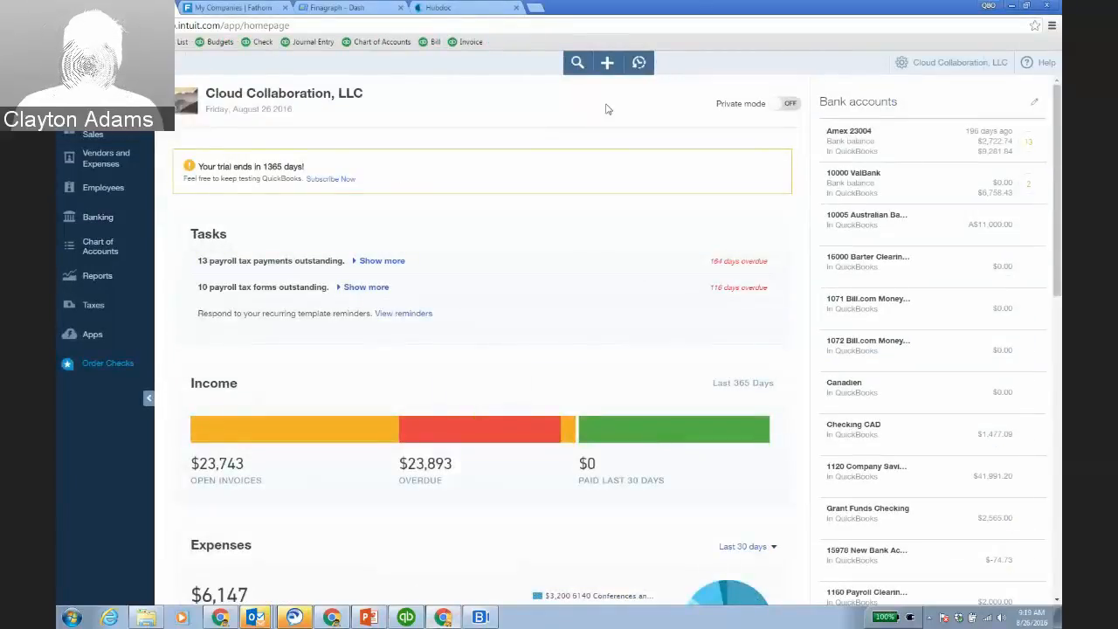
{"action": "left_click", "coordinate": [954, 62]}
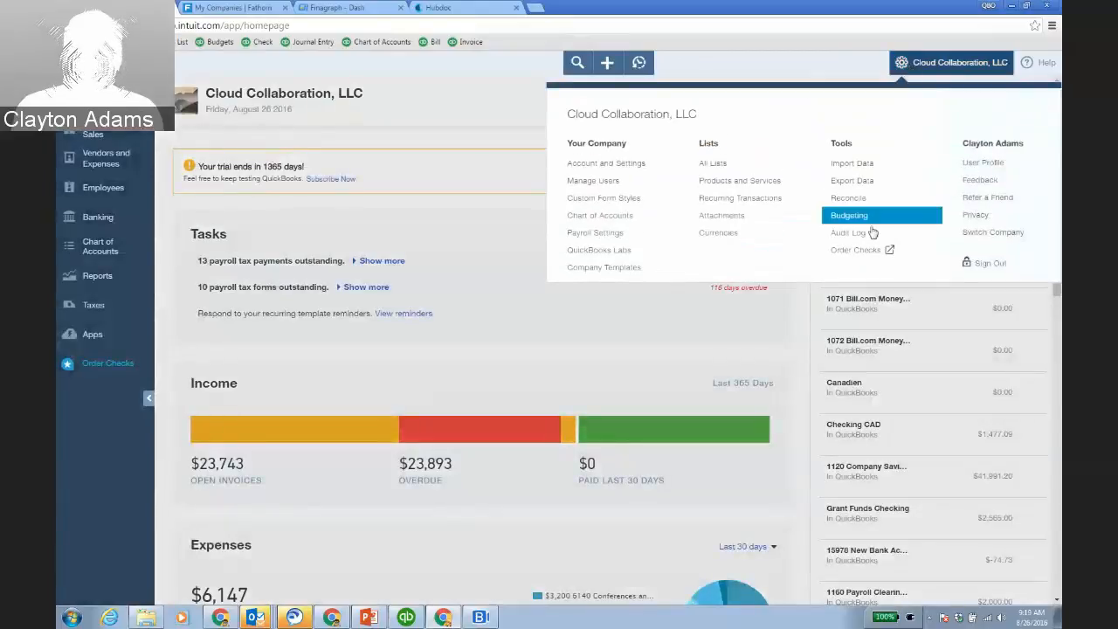
{"action": "left_click", "coordinate": [865, 232]}
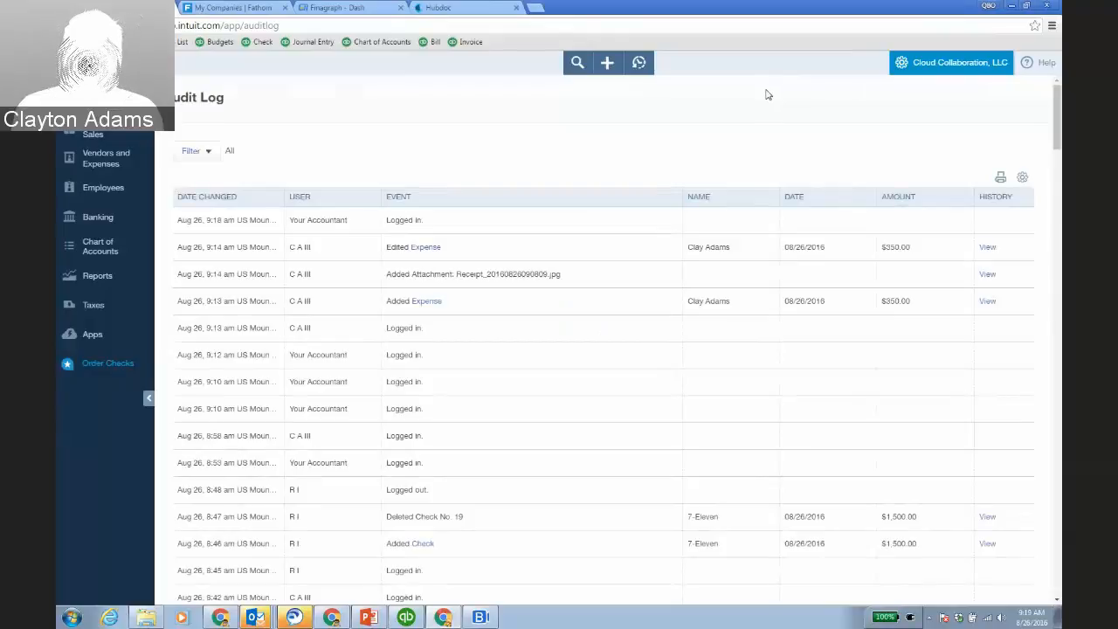
{"action": "scroll", "coordinate": [642, 315], "scroll_direction": "down", "scroll_amount": 10}
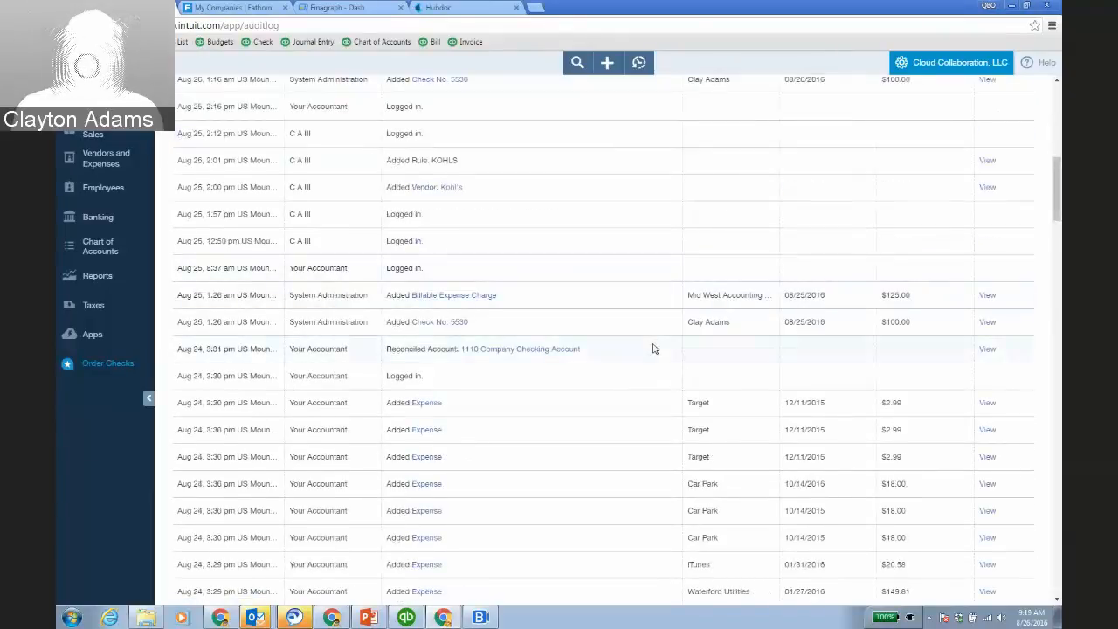
{"action": "scroll", "coordinate": [638, 305], "scroll_direction": "up", "scroll_amount": 10}
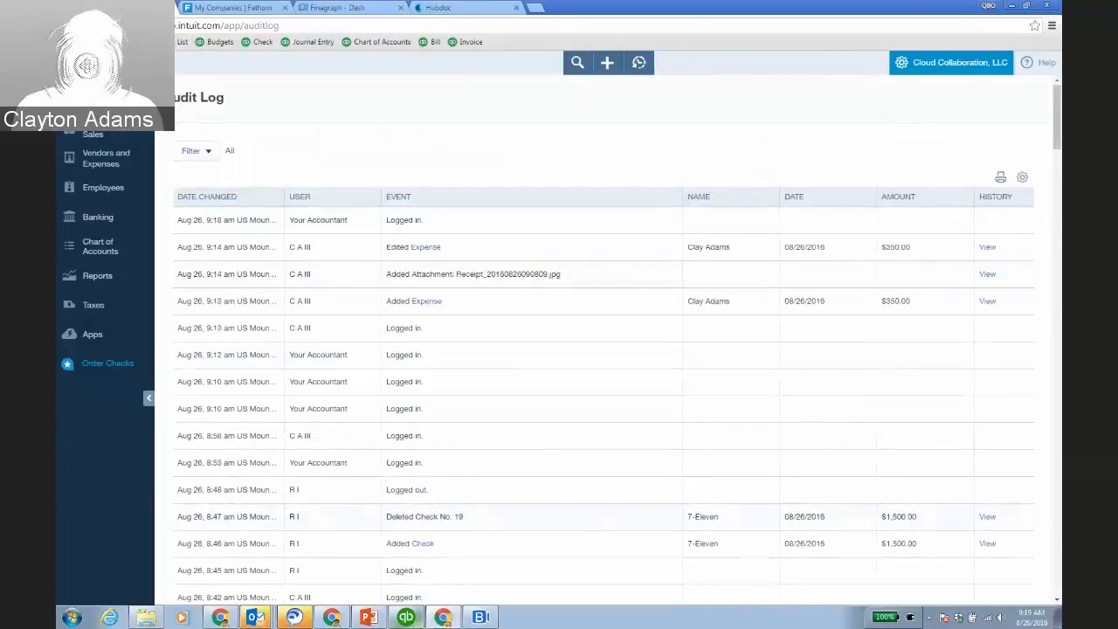
Switch to the Beautiful Landscapes window and open its Audit Log from the gear menu.
{"action": "left_click", "coordinate": [332, 618]}
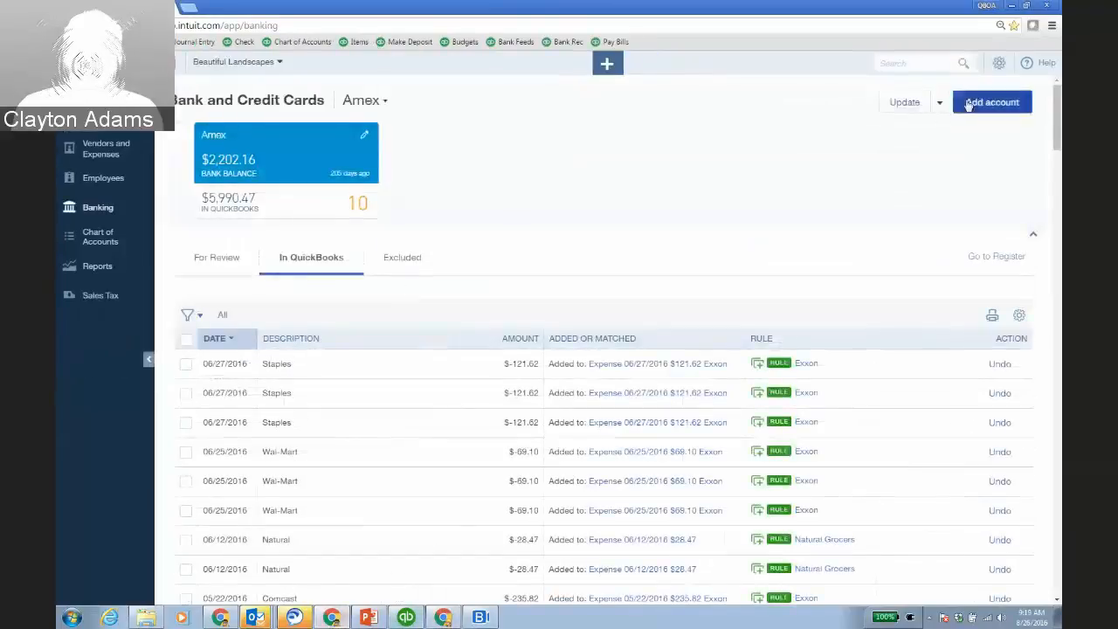
{"action": "left_click", "coordinate": [998, 63]}
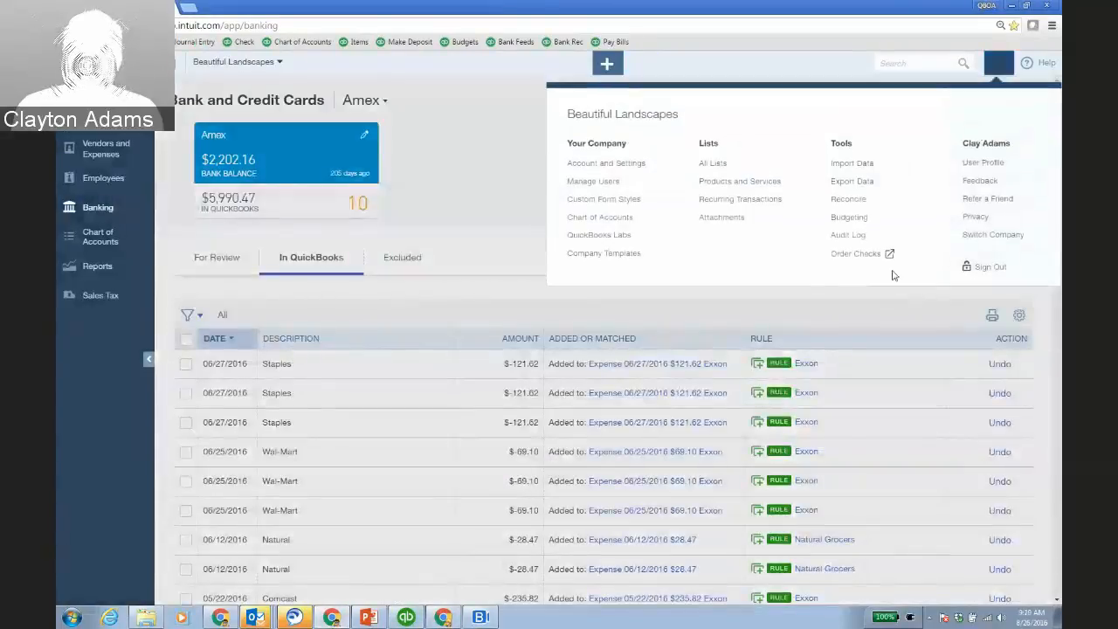
{"action": "left_click", "coordinate": [848, 235]}
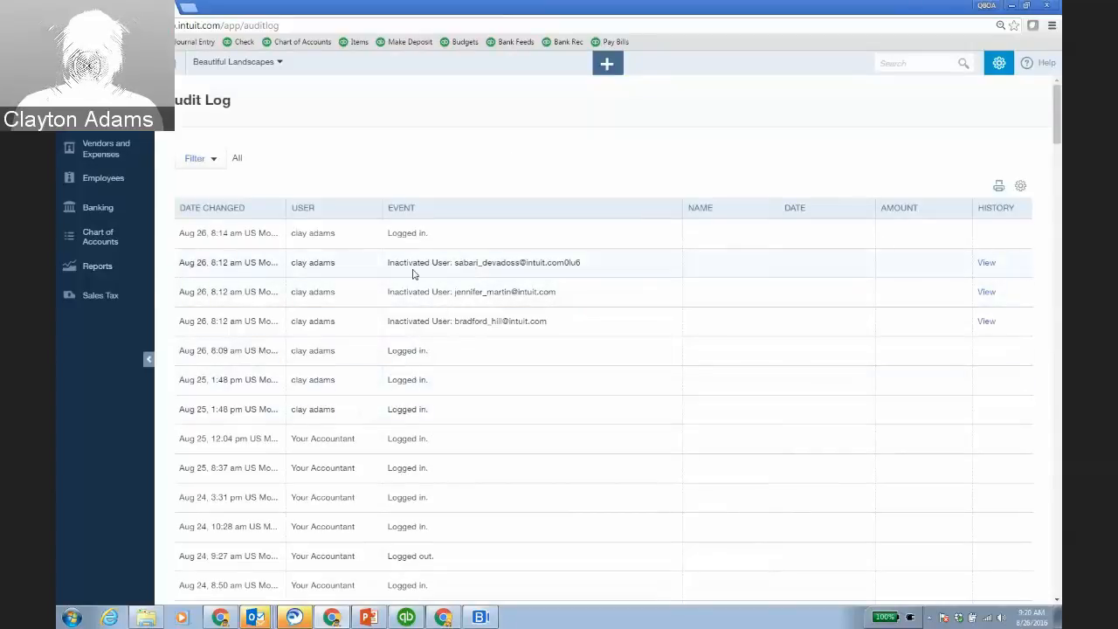
{"action": "scroll", "coordinate": [547, 411], "scroll_direction": "down", "scroll_amount": 10}
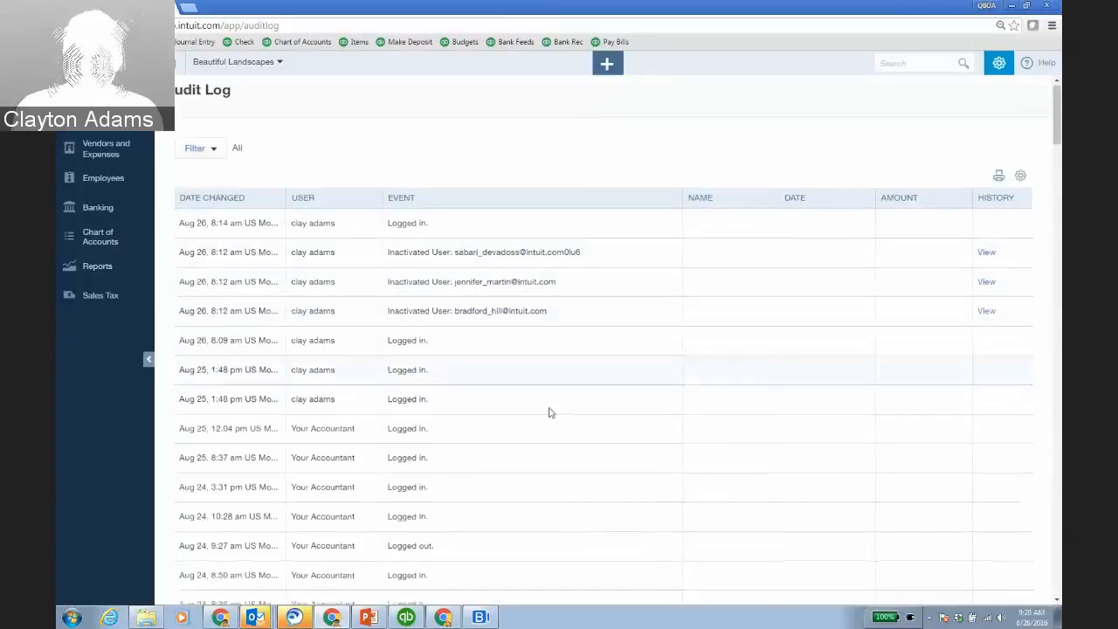
{"action": "scroll", "coordinate": [547, 413], "scroll_direction": "up", "scroll_amount": 10}
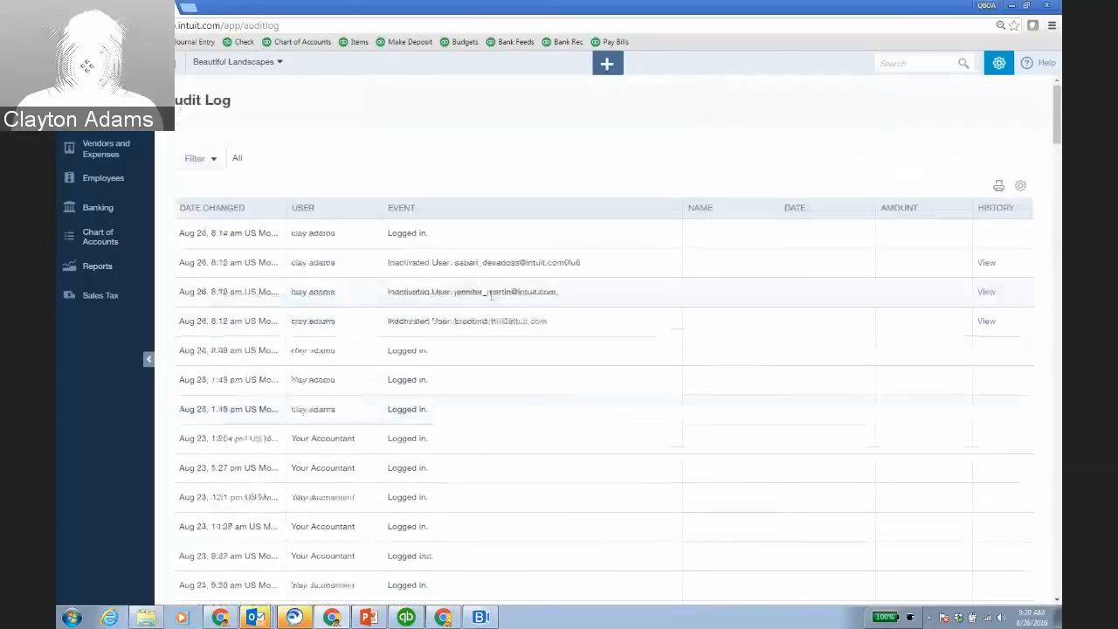
Filter Beautiful Landscapes' audit log to one user, then return to Cloud Collaboration's audit log.
{"action": "left_click", "coordinate": [214, 160]}
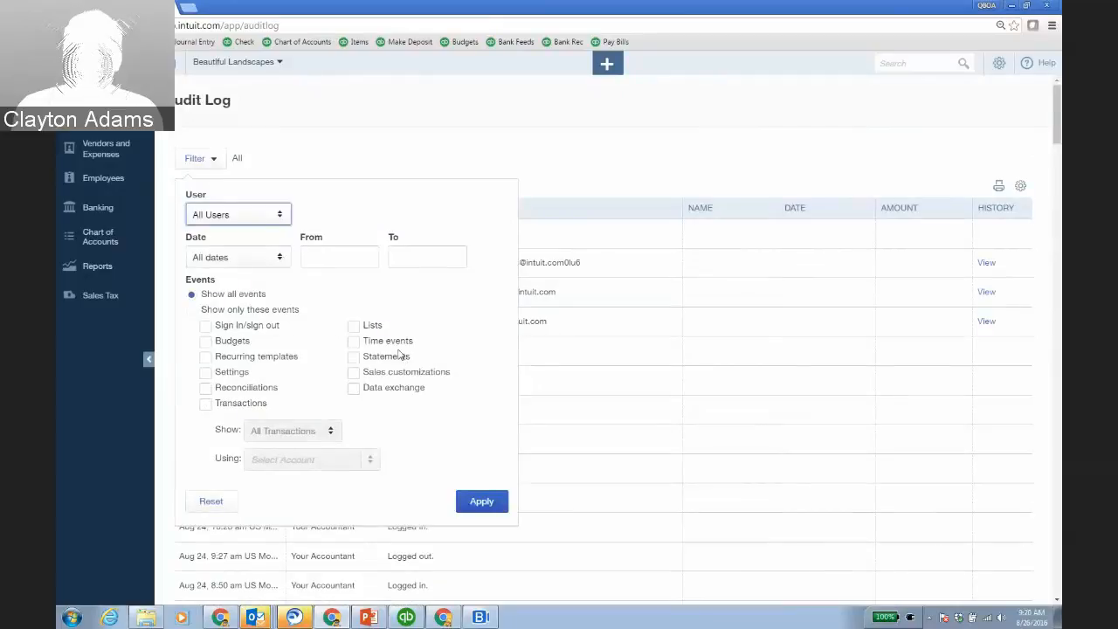
{"action": "left_click", "coordinate": [278, 218]}
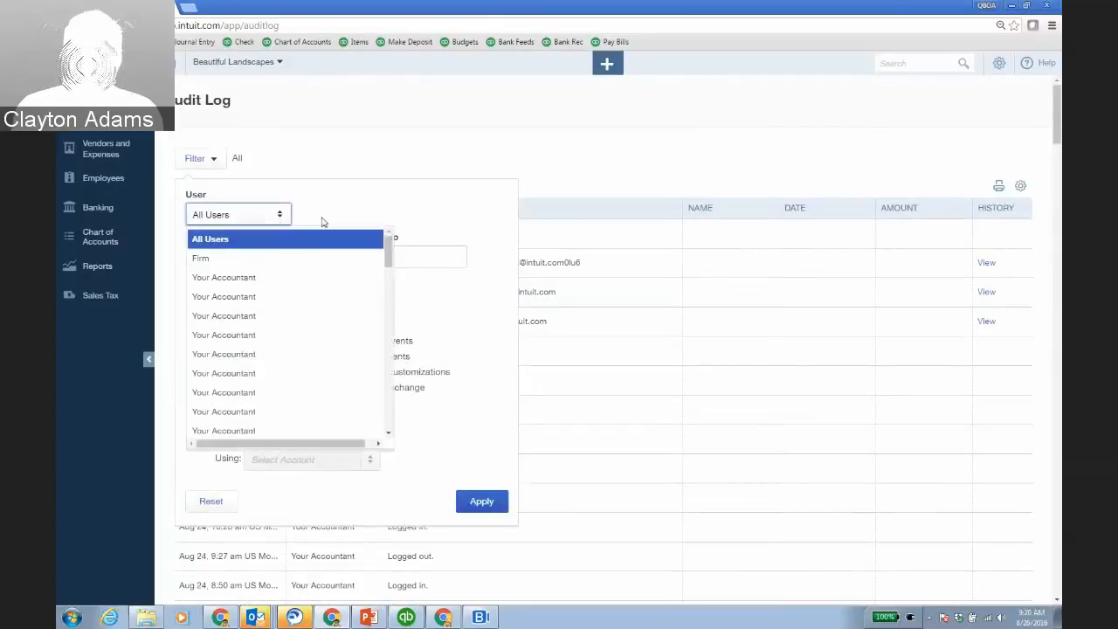
{"action": "scroll", "coordinate": [365, 326], "scroll_direction": "down", "scroll_amount": 2}
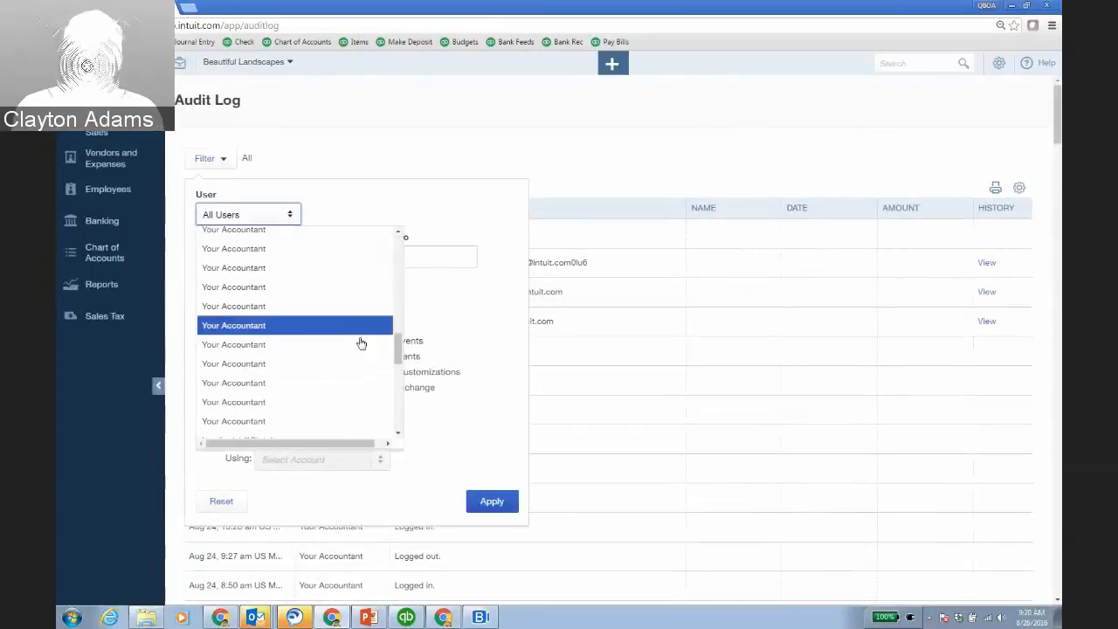
{"action": "scroll", "coordinate": [365, 342], "scroll_direction": "down", "scroll_amount": 10}
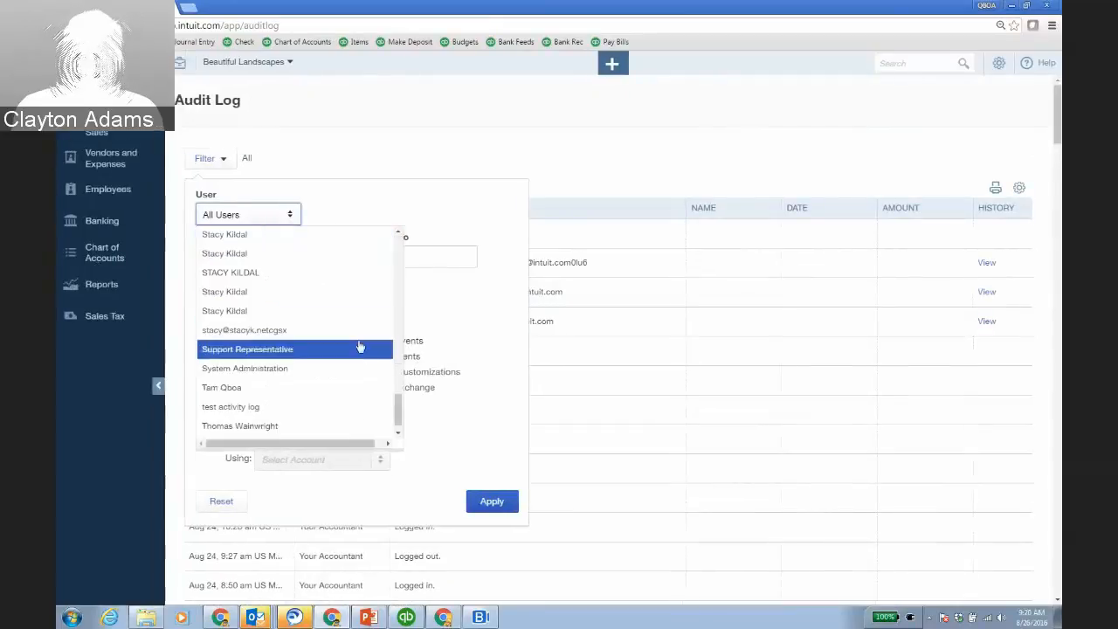
{"action": "left_click", "coordinate": [340, 428]}
{"action": "left_click", "coordinate": [502, 505]}
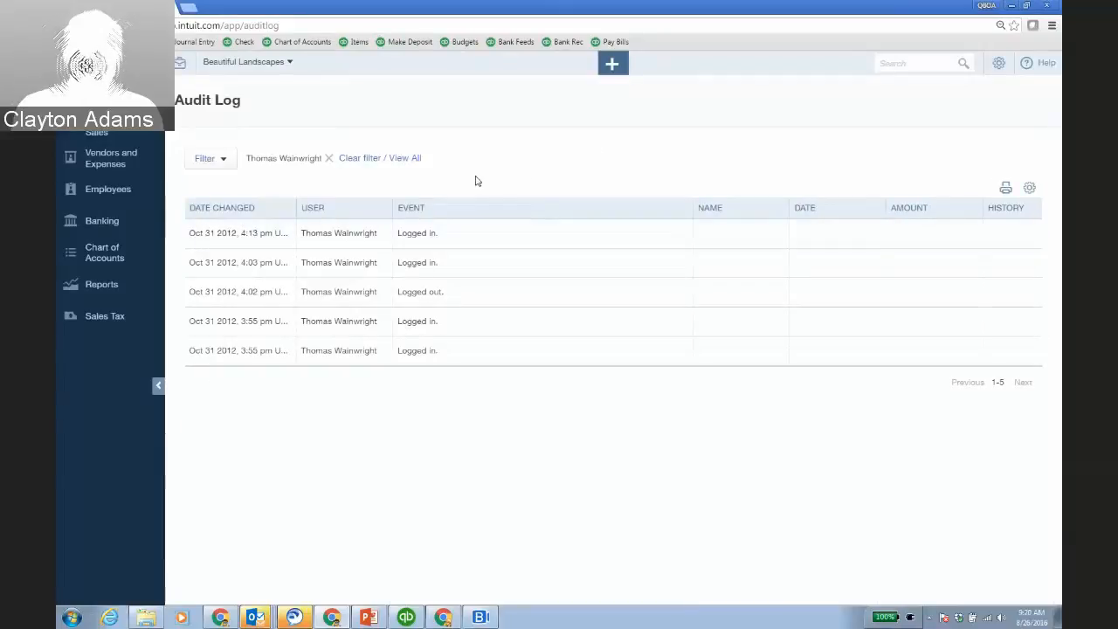
{"action": "left_click", "coordinate": [443, 618]}
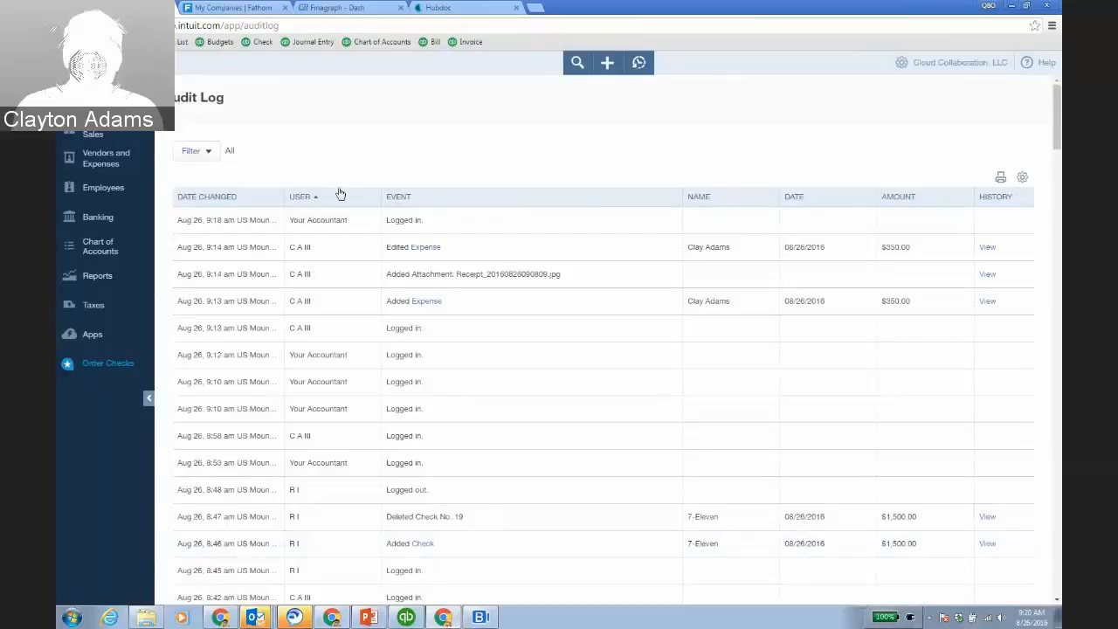
{"action": "left_click", "coordinate": [197, 150]}
{"action": "left_click", "coordinate": [245, 208]}
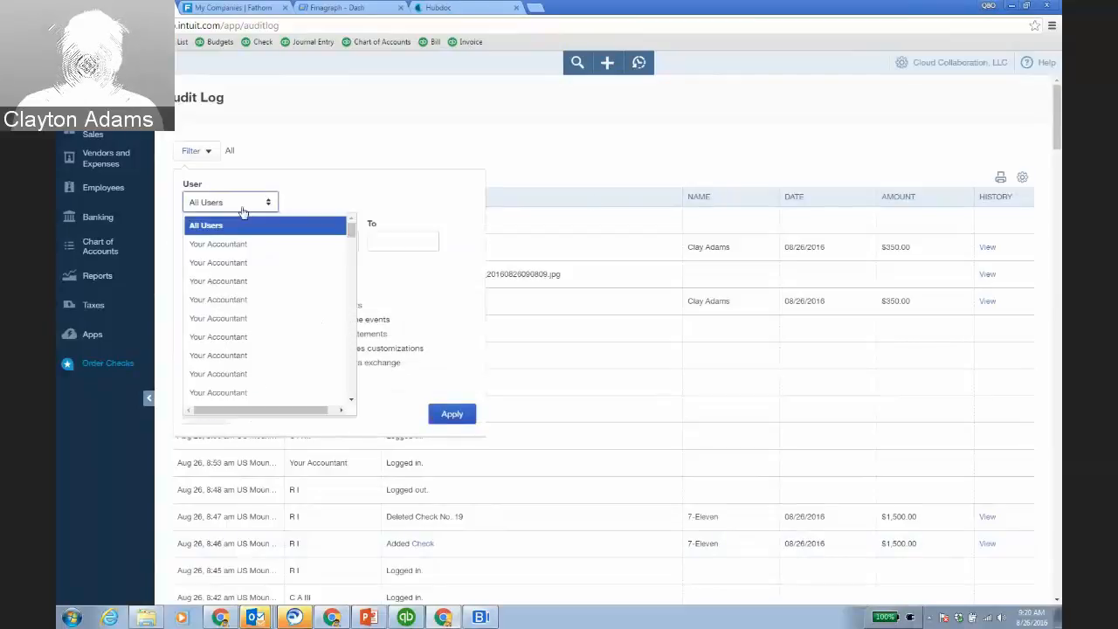
{"action": "scroll", "coordinate": [275, 316], "scroll_direction": "down", "scroll_amount": 1}
{"action": "scroll", "coordinate": [275, 315], "scroll_direction": "down", "scroll_amount": 3}
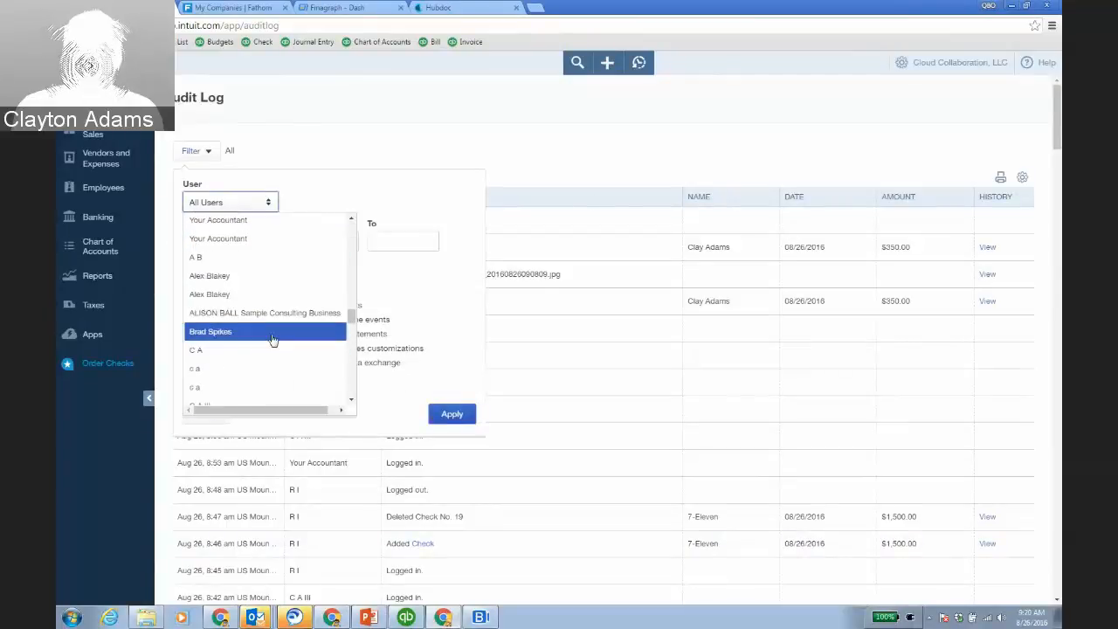
{"action": "scroll", "coordinate": [315, 327], "scroll_direction": "down", "scroll_amount": 9}
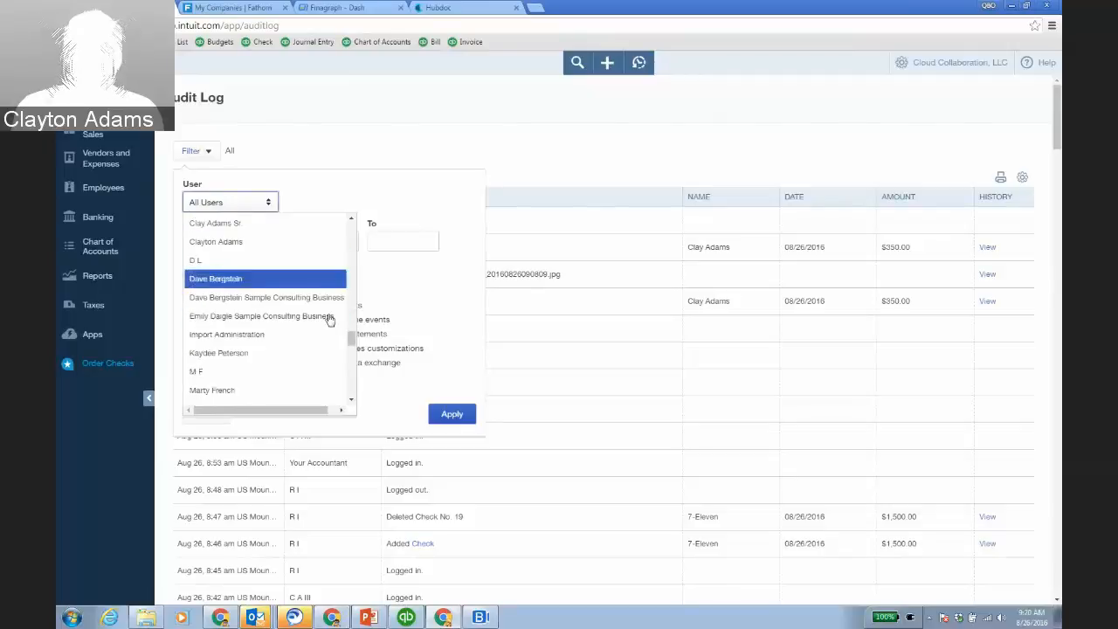
{"action": "scroll", "coordinate": [329, 323], "scroll_direction": "up", "scroll_amount": 3}
{"action": "scroll", "coordinate": [325, 315], "scroll_direction": "down", "scroll_amount": 4}
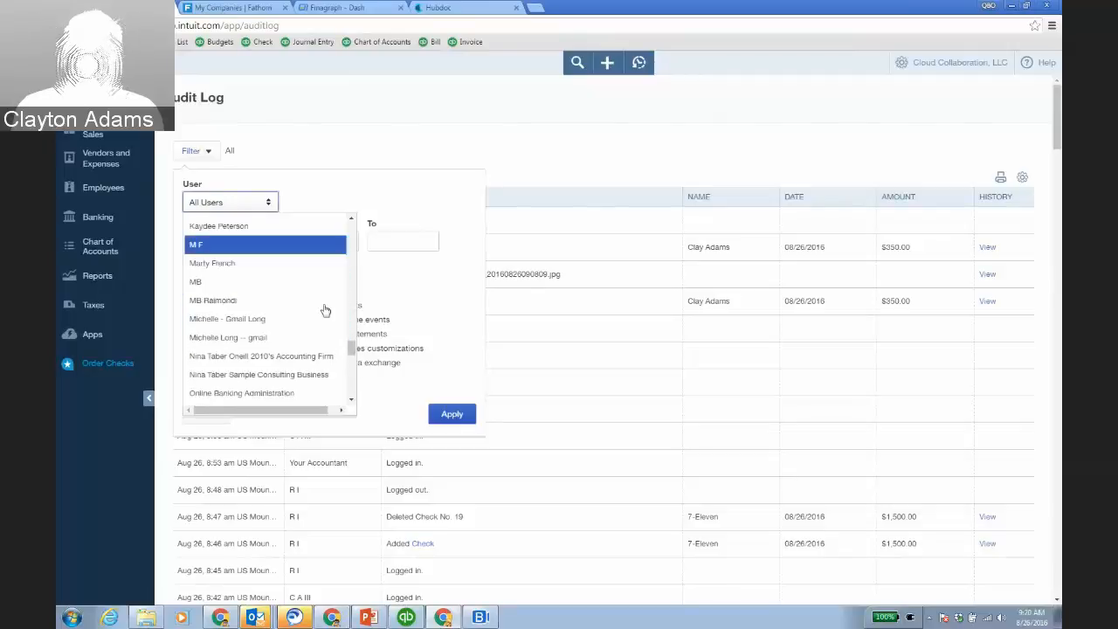
{"action": "scroll", "coordinate": [329, 335], "scroll_direction": "down", "scroll_amount": 4}
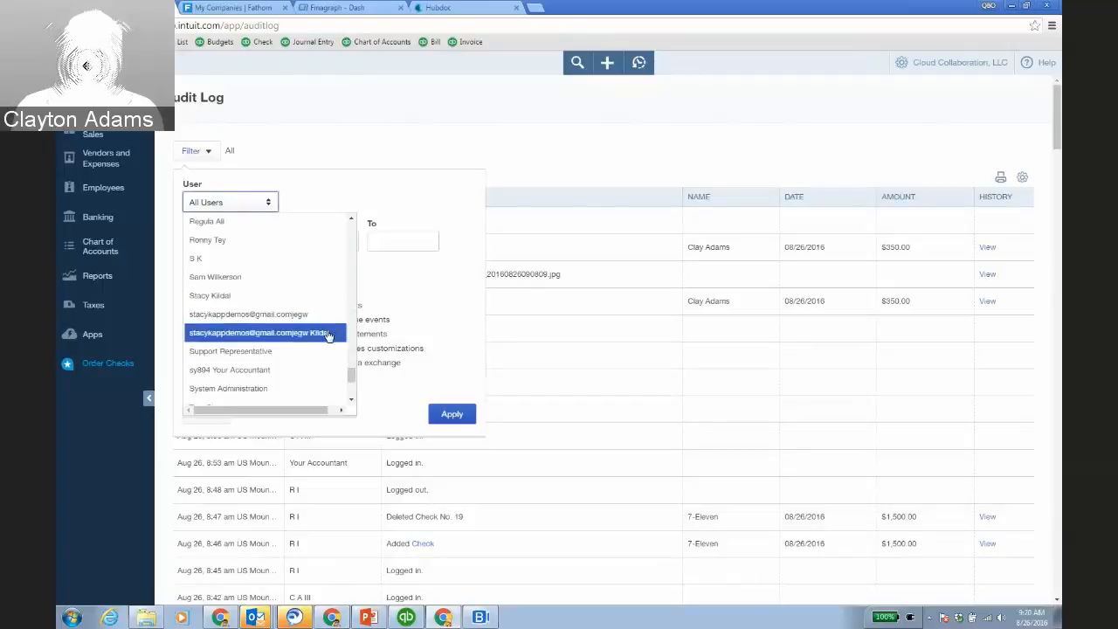
{"action": "scroll", "coordinate": [321, 244], "scroll_direction": "up", "scroll_amount": 1}
{"action": "left_click", "coordinate": [315, 263]}
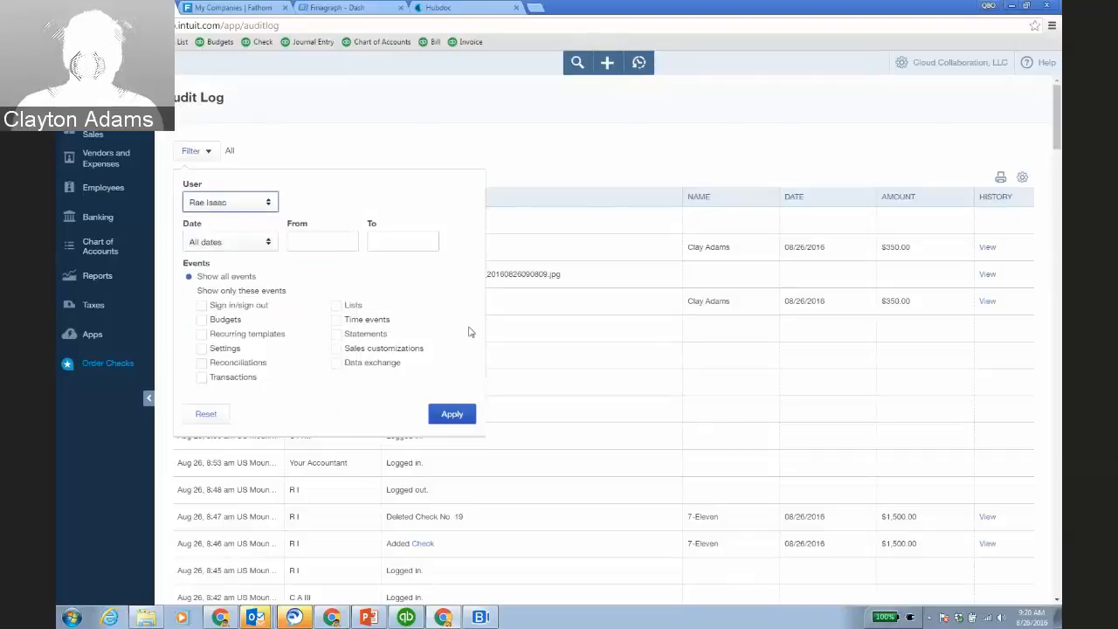
{"action": "left_click", "coordinate": [465, 414]}
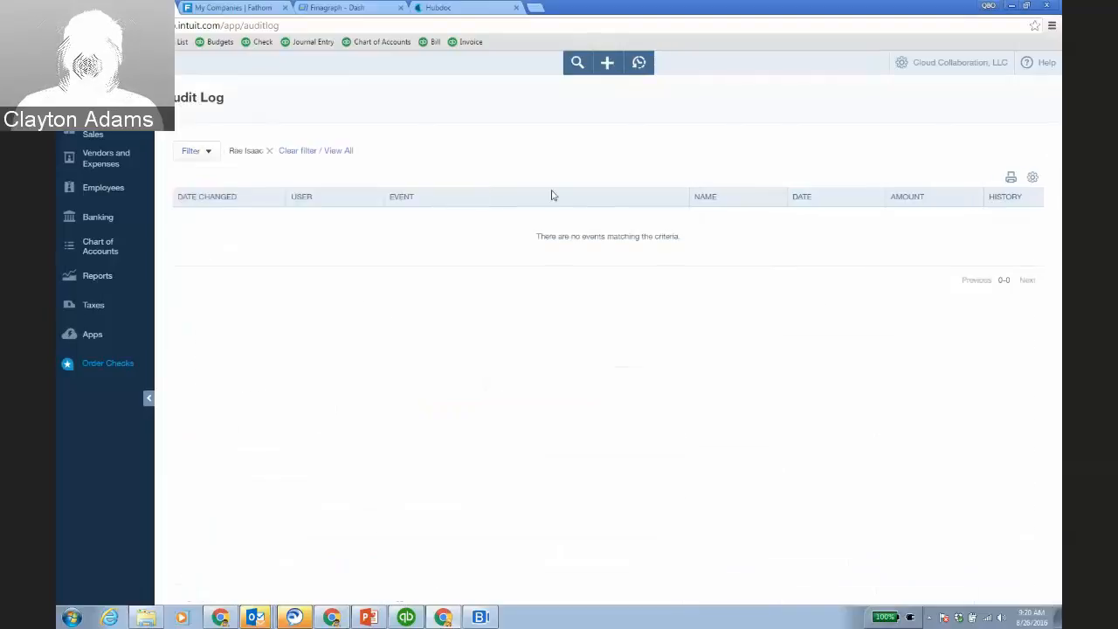
{"action": "left_click", "coordinate": [343, 152]}
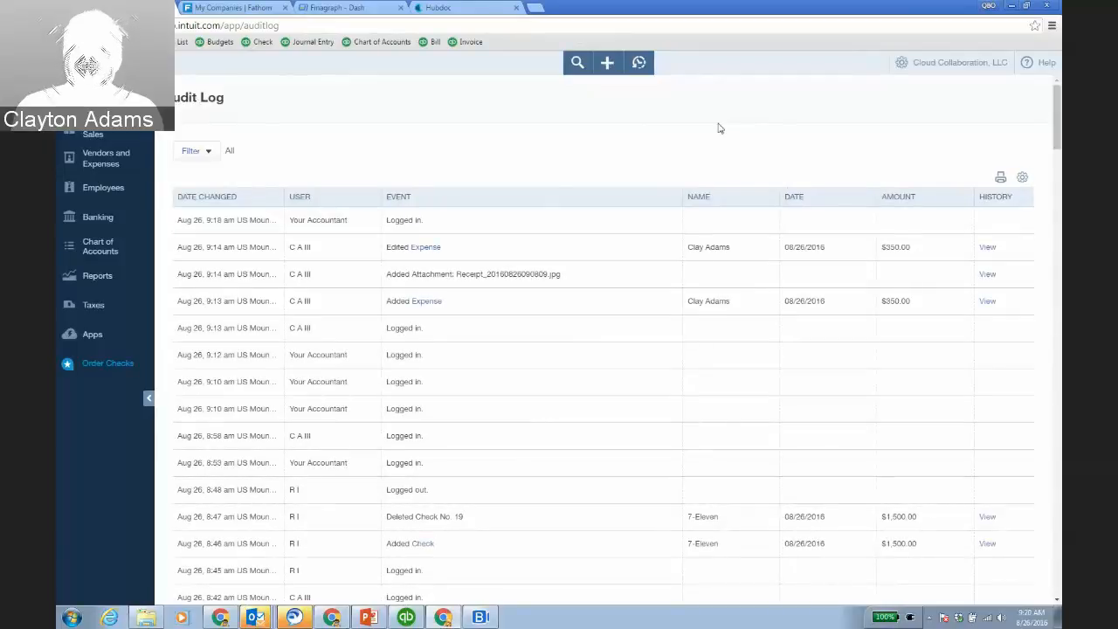
Scroll down through every user's audit log events and back to the top, then open the gear menu.
{"action": "scroll", "coordinate": [690, 387], "scroll_direction": "down", "scroll_amount": 2}
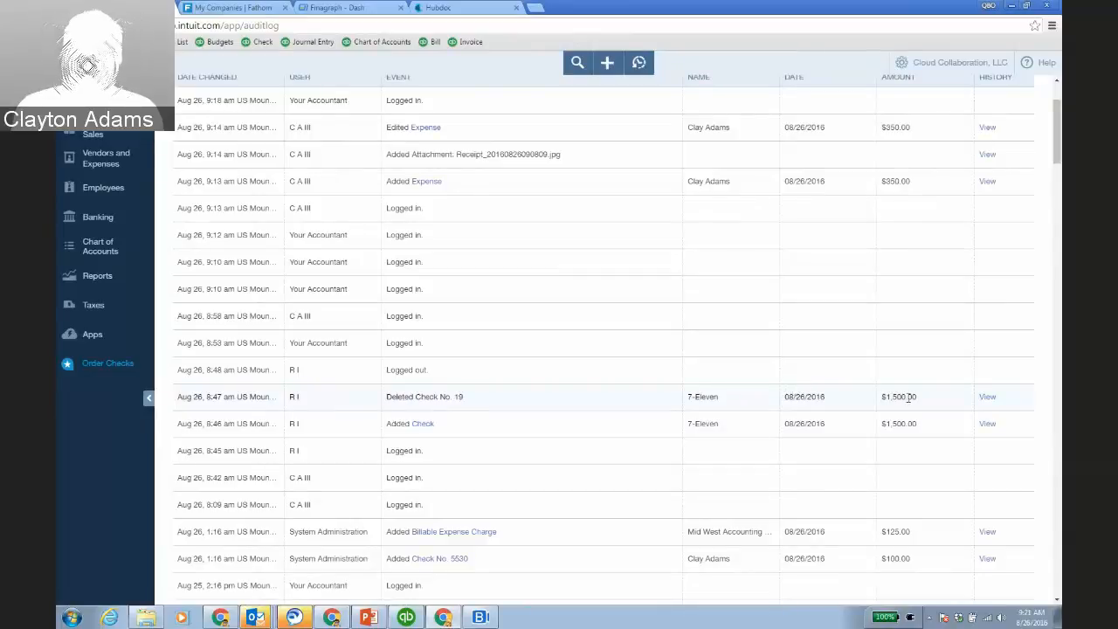
{"action": "scroll", "coordinate": [873, 288], "scroll_direction": "up", "scroll_amount": 2}
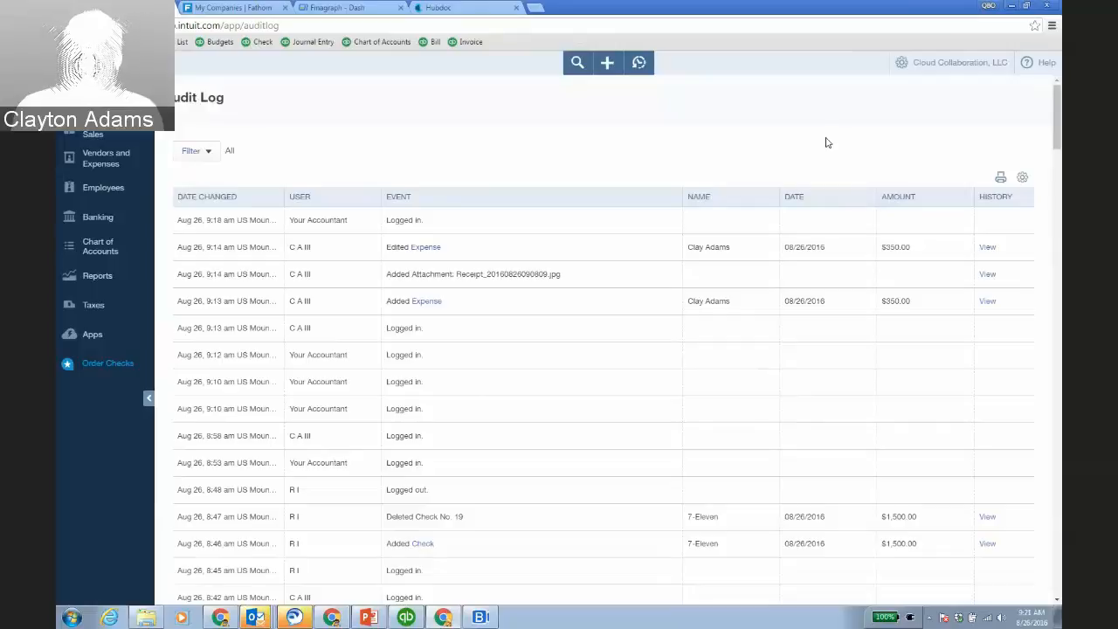
{"action": "left_click", "coordinate": [904, 73]}
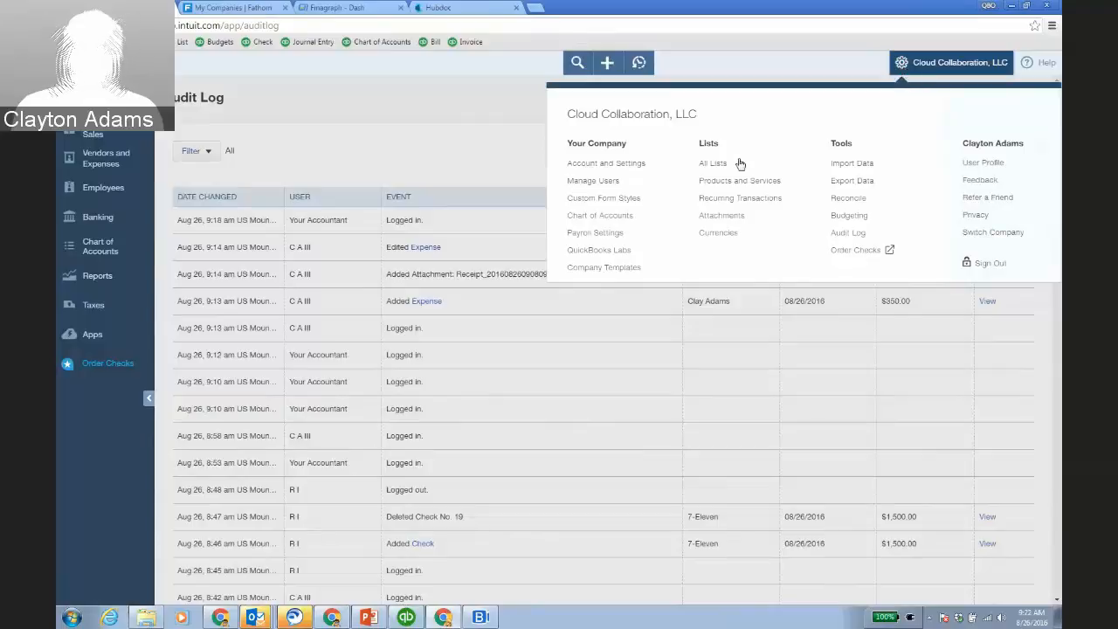
Open Manage Users, which lists six active users and two accounting firms, and start adding a new user.
{"action": "left_click", "coordinate": [603, 181]}
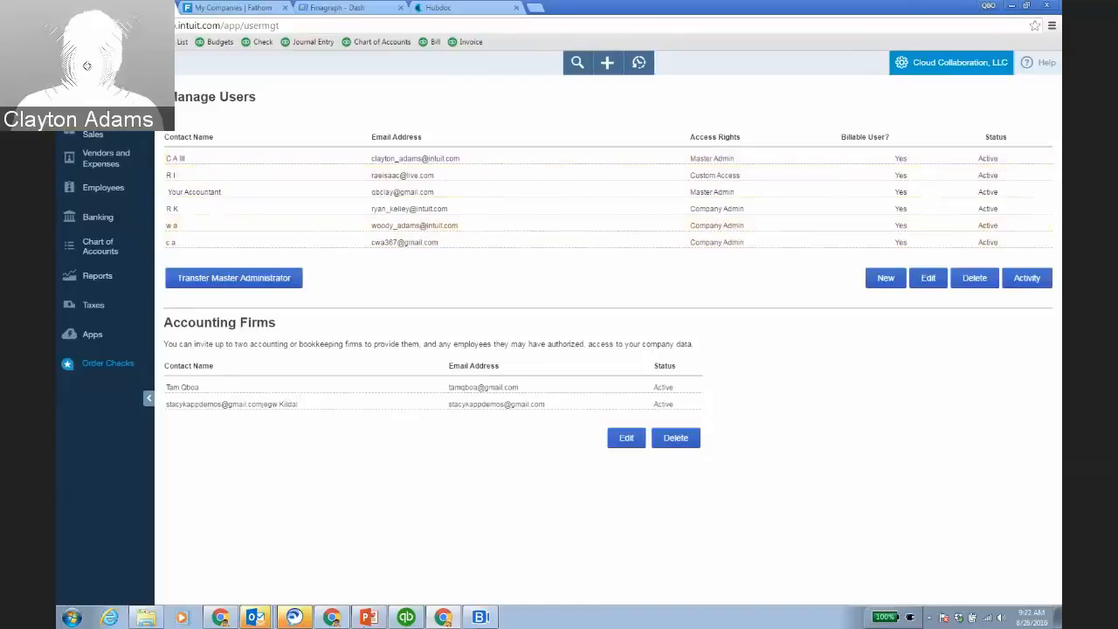
{"action": "left_click", "coordinate": [332, 617]}
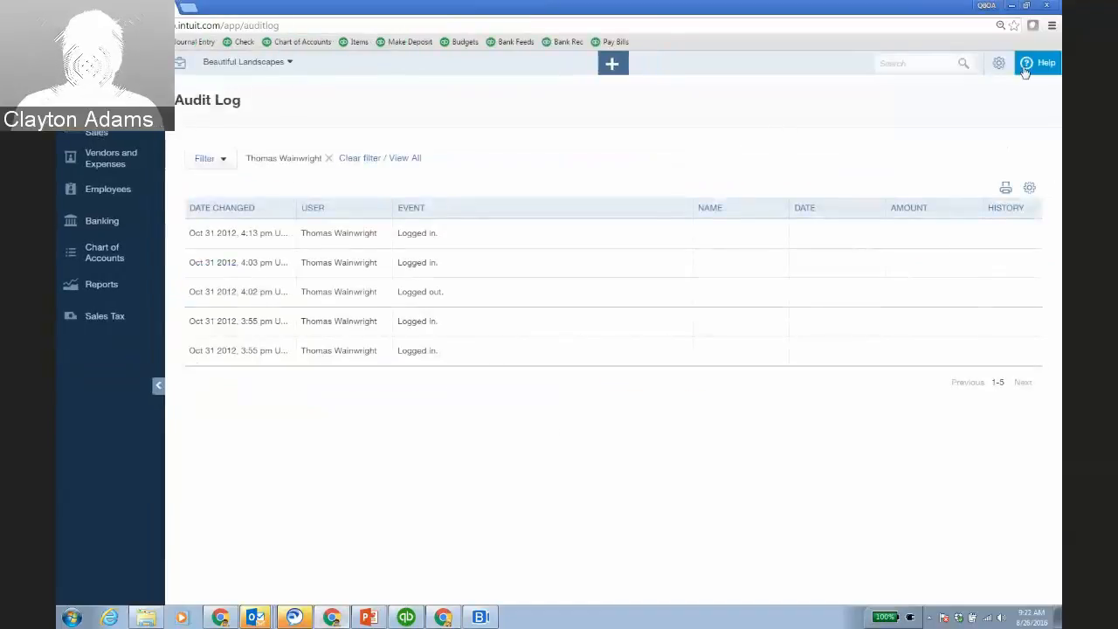
{"action": "left_click", "coordinate": [444, 618]}
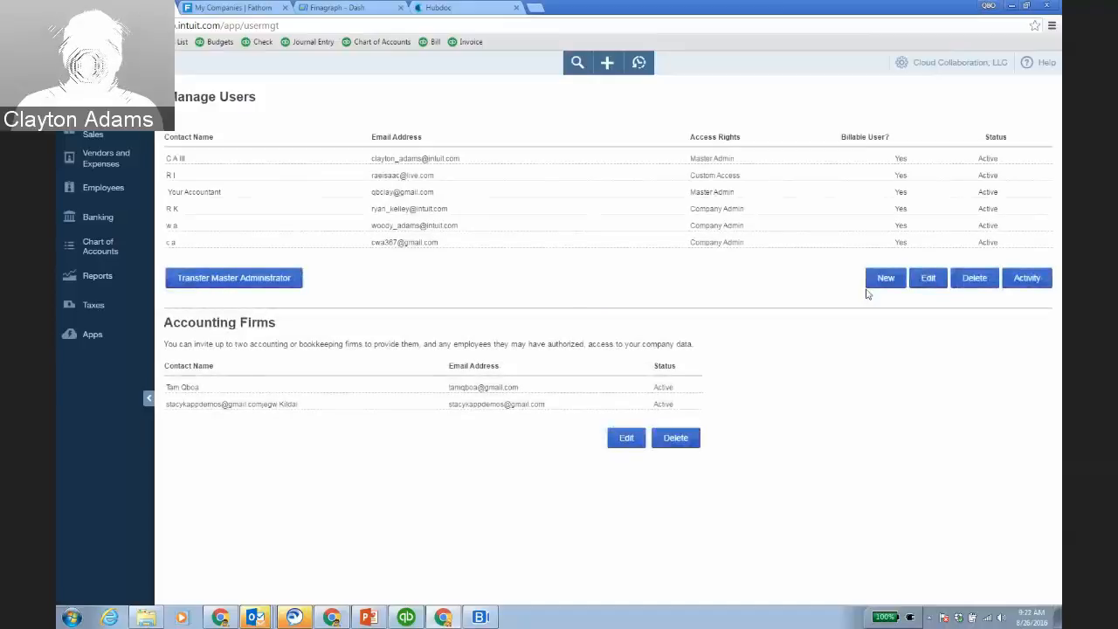
{"action": "left_click", "coordinate": [870, 284]}
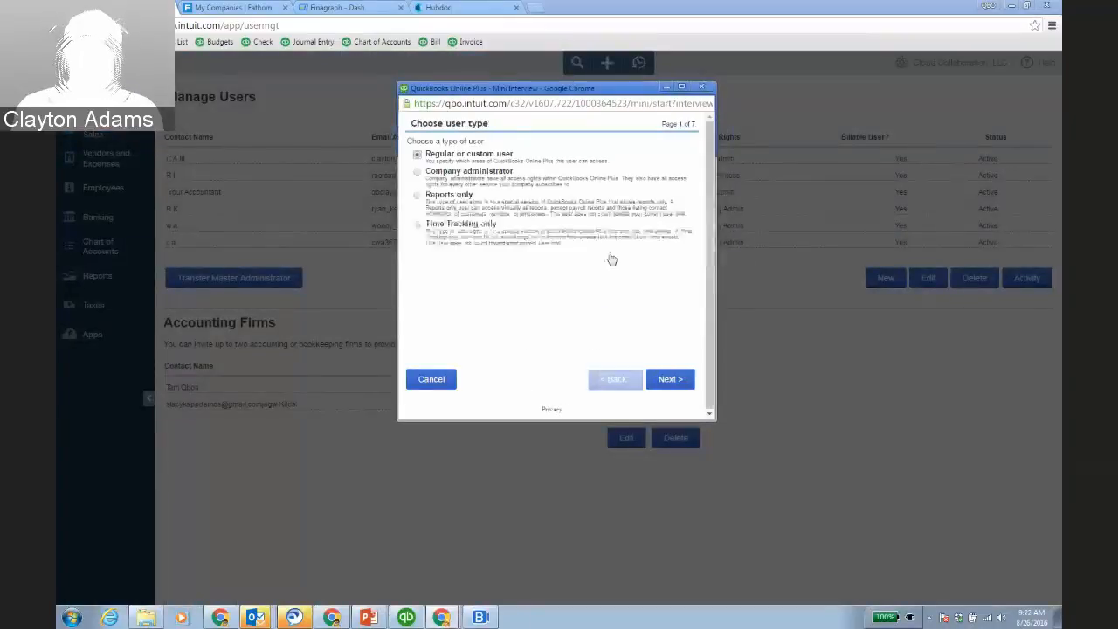
Try the Reports only and Time tracking only user types, then cancel the new-user interview.
{"action": "left_click", "coordinate": [417, 196]}
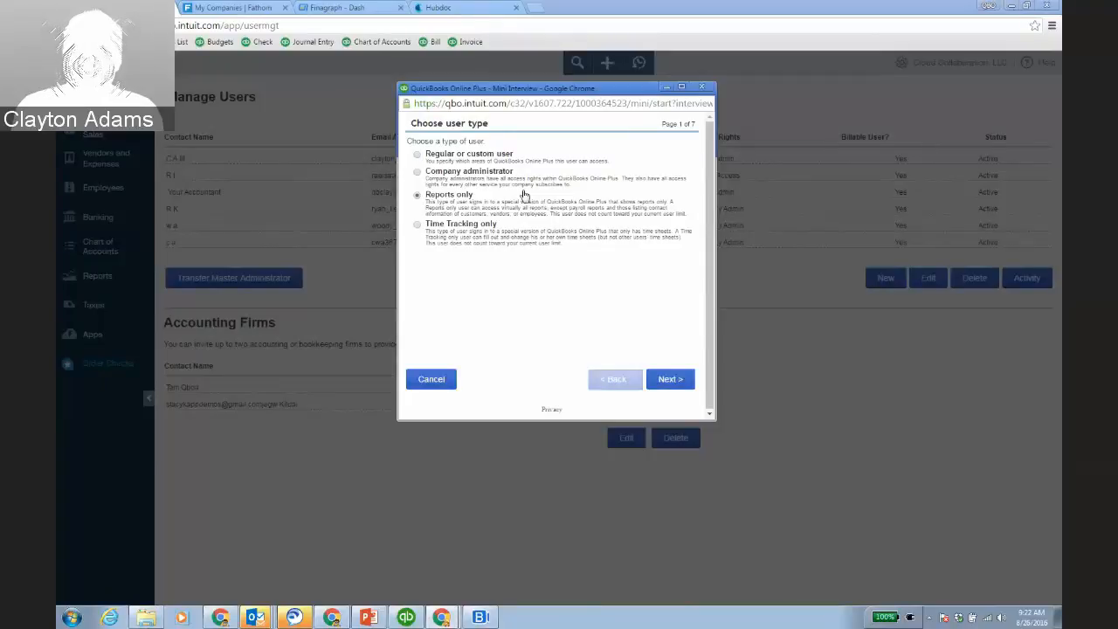
{"action": "left_click", "coordinate": [422, 232]}
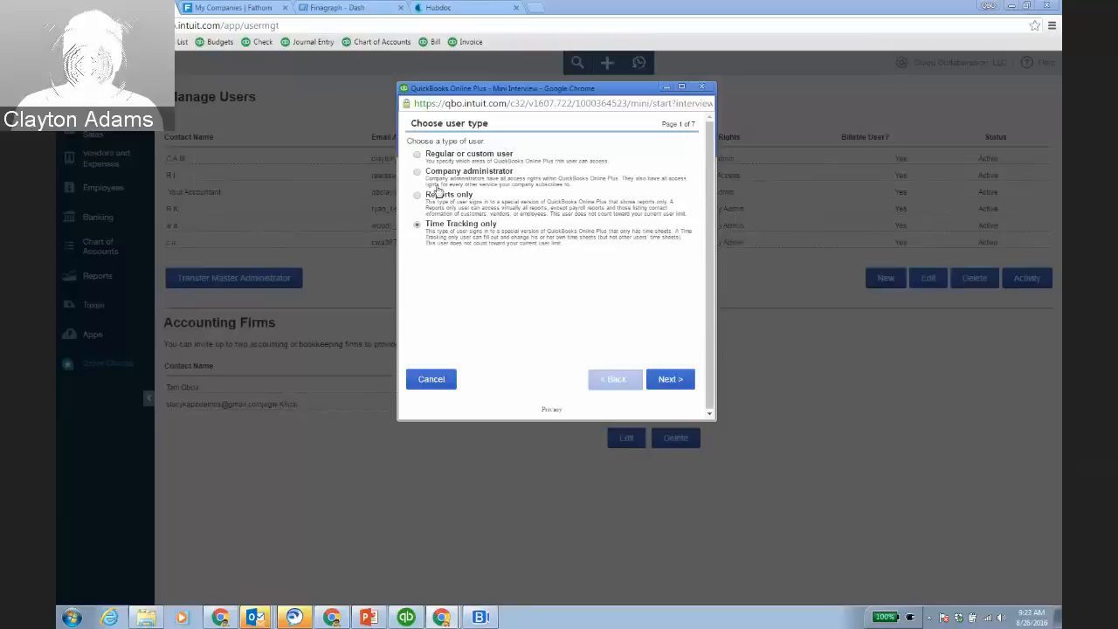
{"action": "left_click", "coordinate": [432, 379]}
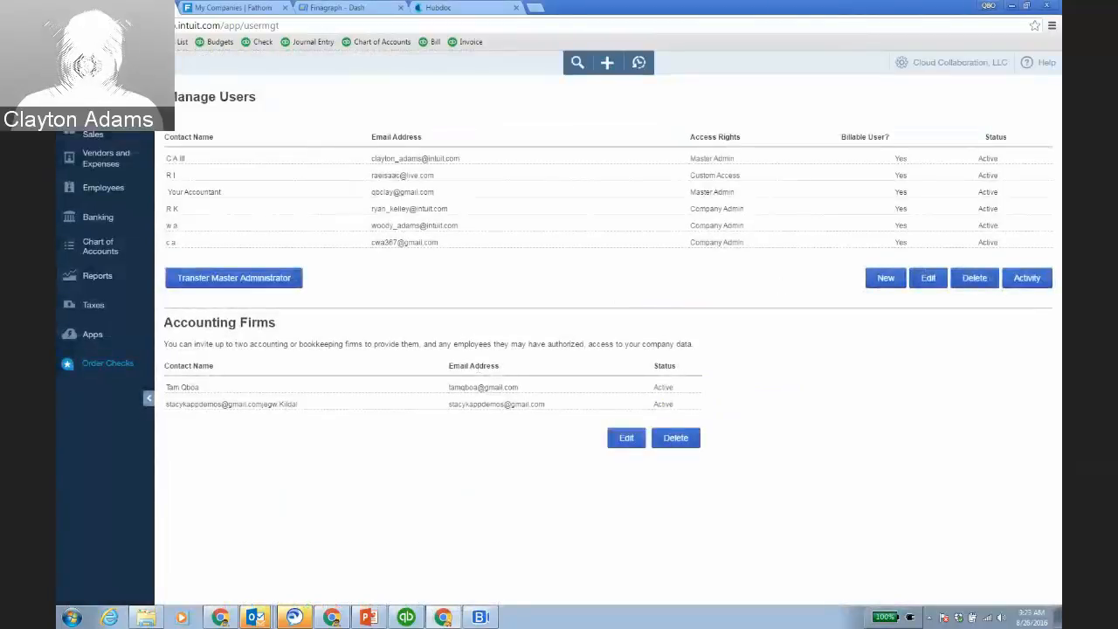
Start blank online journal entry 109, then bring the desktop company's Audit Trail to the front.
{"action": "left_click", "coordinate": [607, 63]}
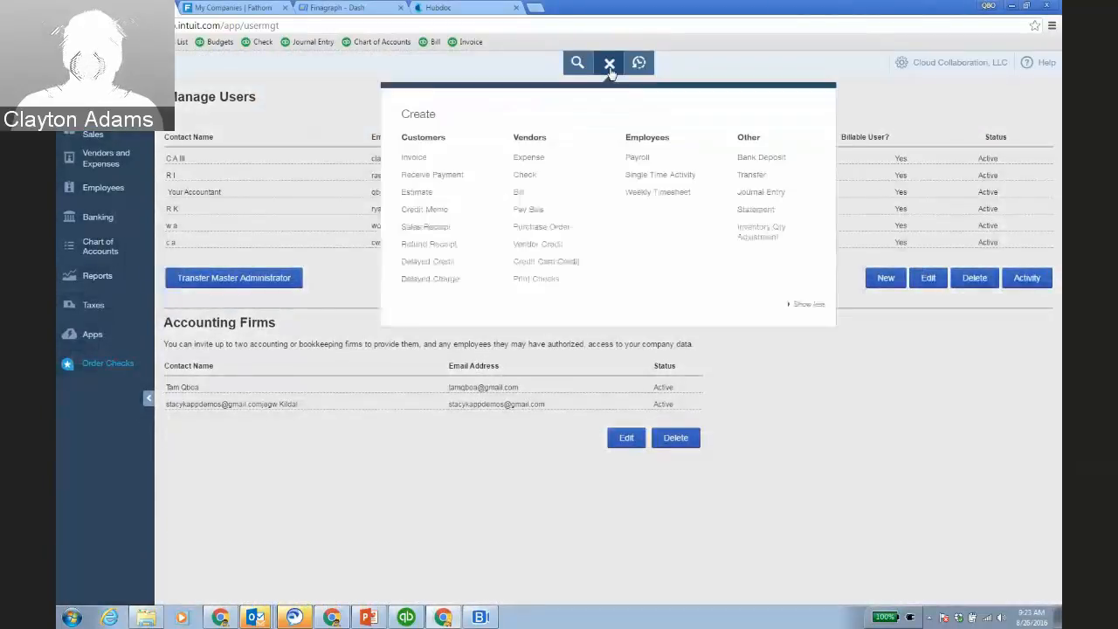
{"action": "left_click", "coordinate": [761, 192]}
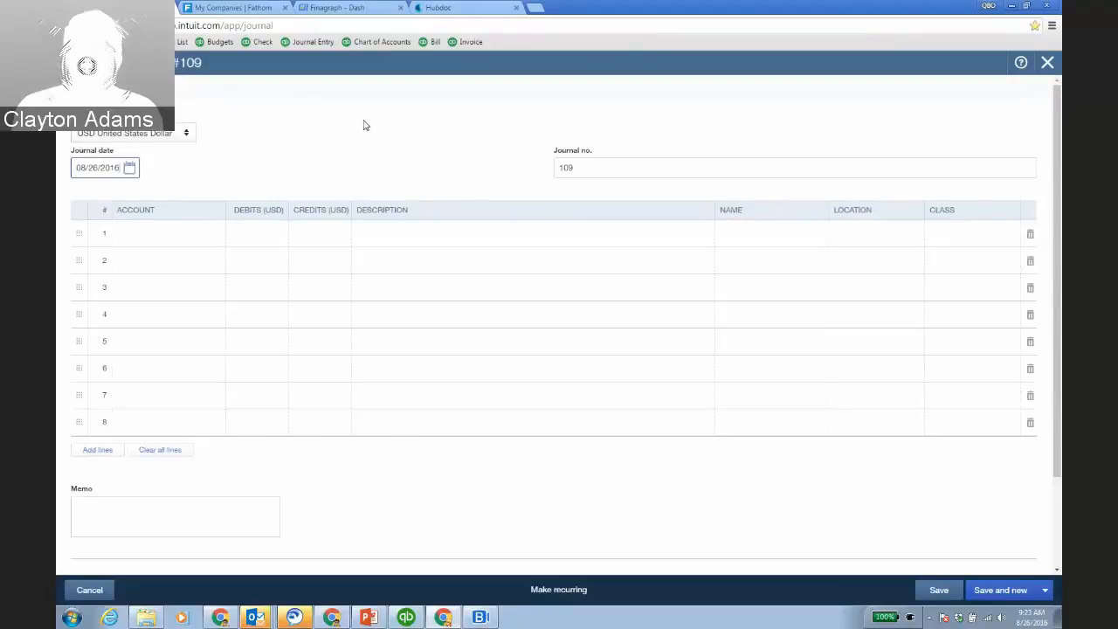
{"action": "left_click", "coordinate": [365, 124]}
{"action": "left_click", "coordinate": [405, 617]}
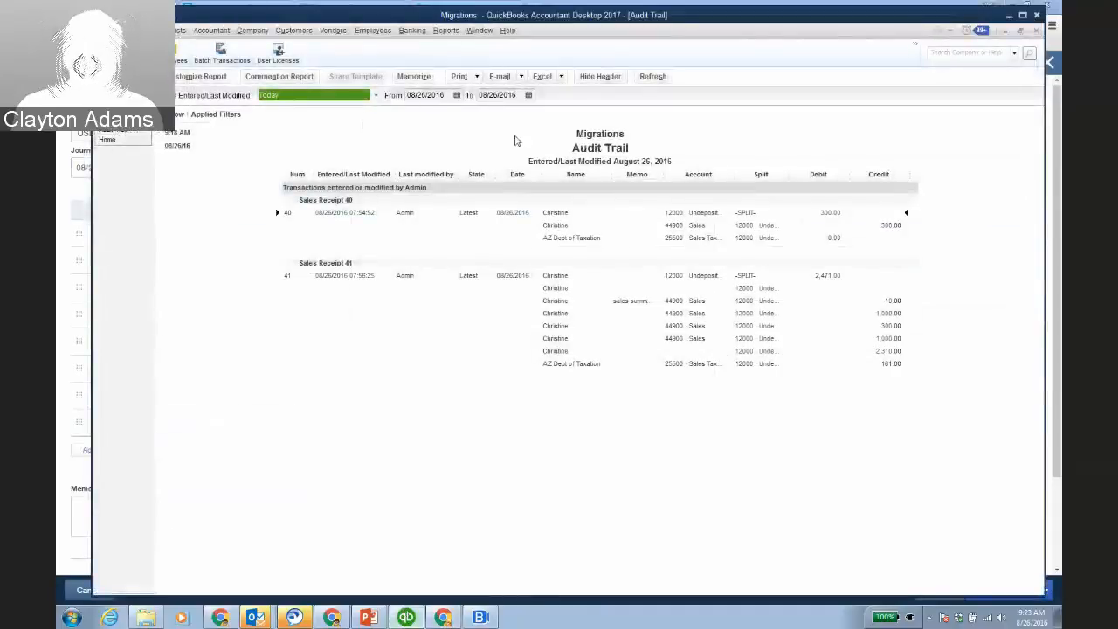
{"action": "left_click", "coordinate": [252, 31]}
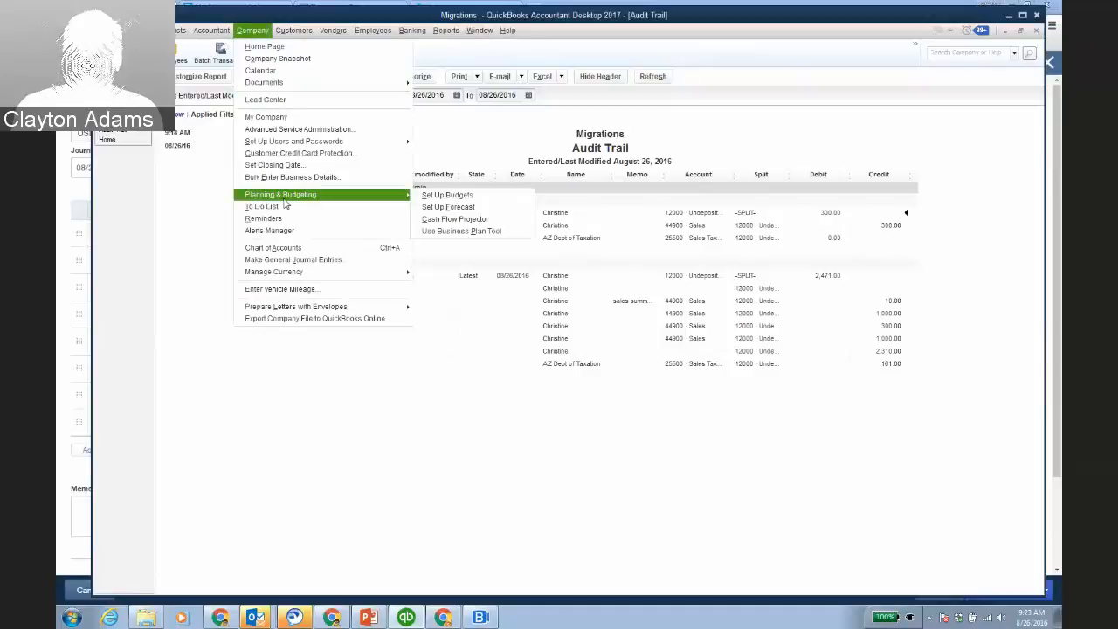
Start a general journal entry debiting 11000 Accounts Receivable 100.00 for the first customer.
{"action": "left_click", "coordinate": [285, 260]}
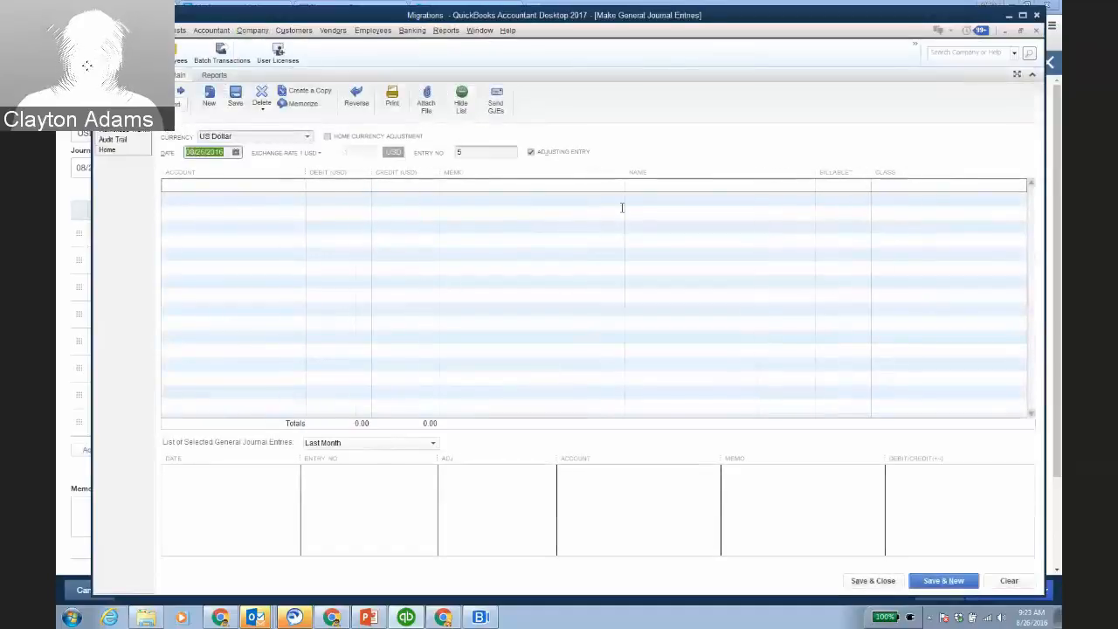
{"action": "left_click", "coordinate": [295, 187]}
{"action": "left_click", "coordinate": [231, 244]}
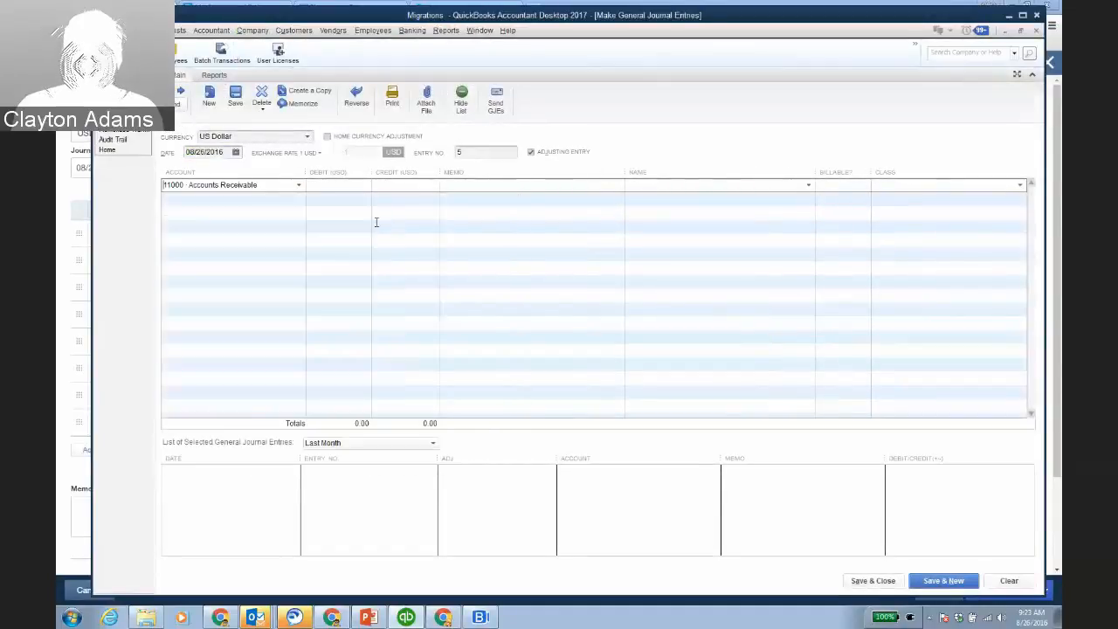
{"action": "left_click", "coordinate": [352, 188]}
{"action": "type", "text": "100"}
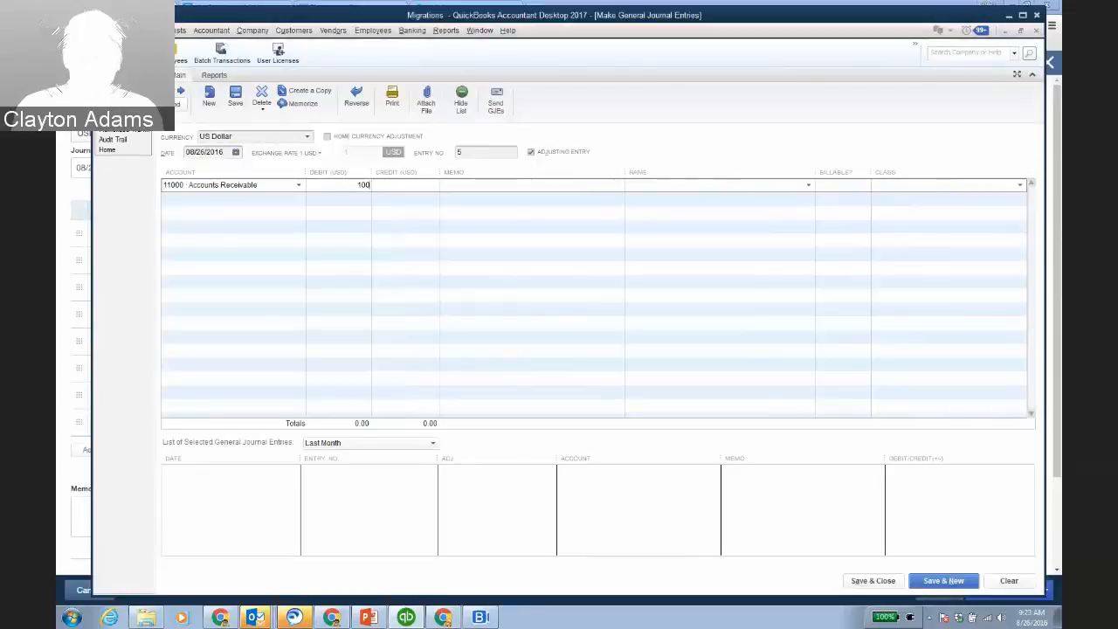
{"action": "left_click", "coordinate": [807, 187]}
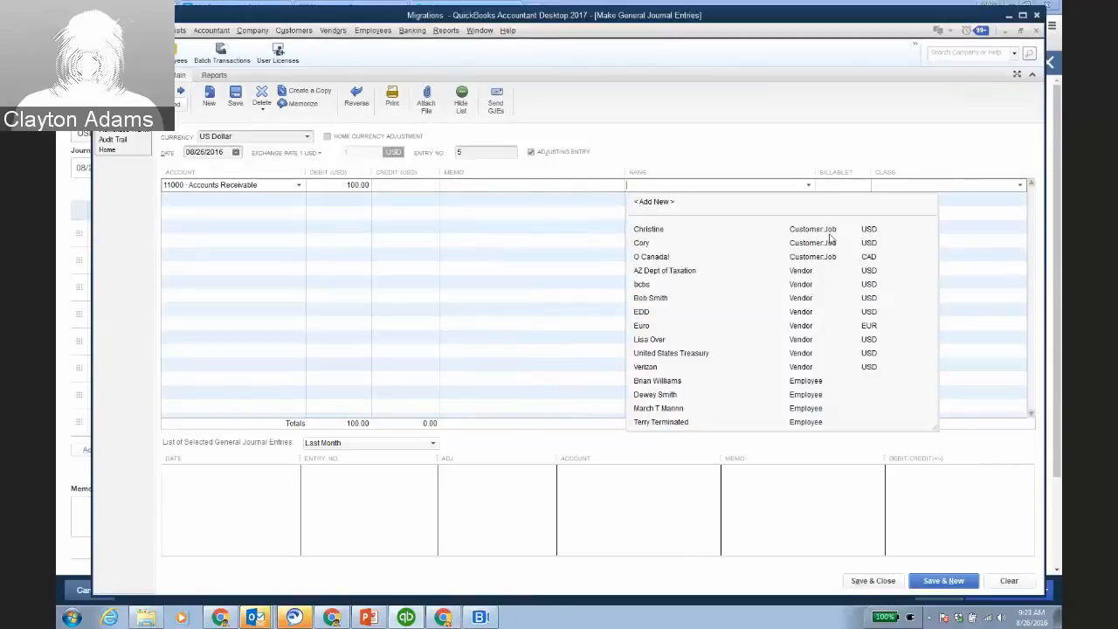
{"action": "left_click", "coordinate": [646, 243]}
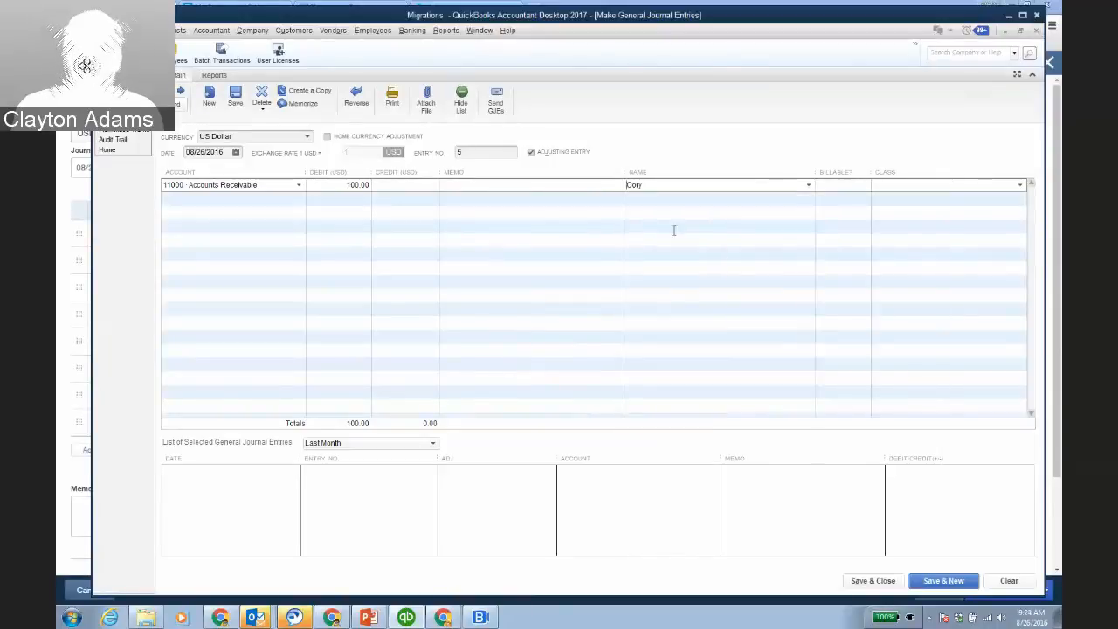
Add a second 11000 Accounts Receivable debit of 200.00 for another customer.
{"action": "left_click", "coordinate": [300, 202]}
{"action": "left_click", "coordinate": [298, 199]}
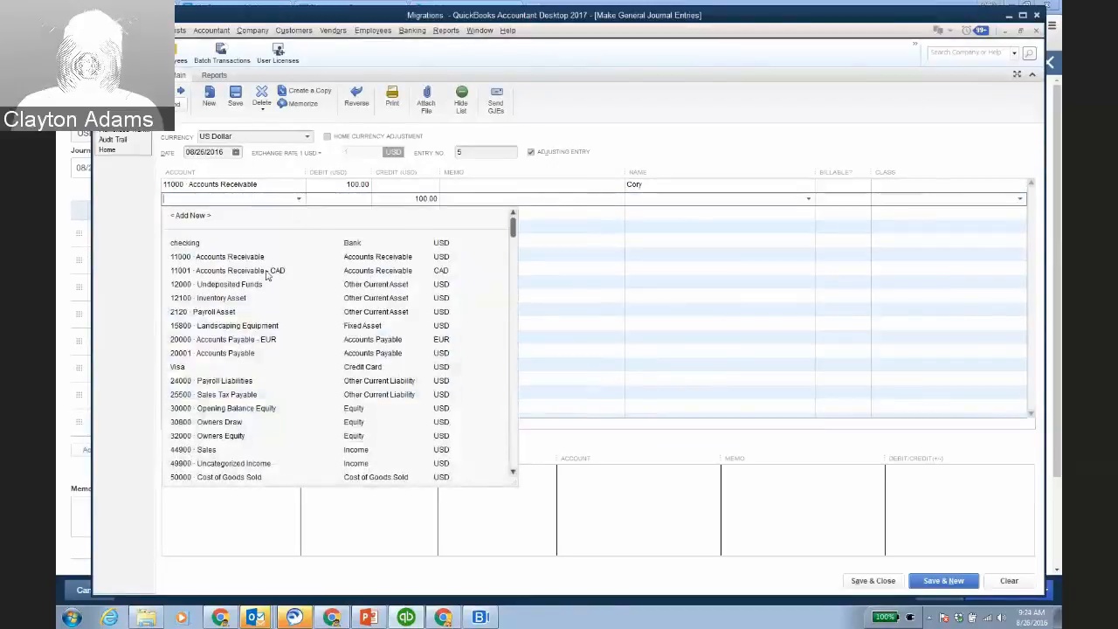
{"action": "left_click", "coordinate": [257, 260]}
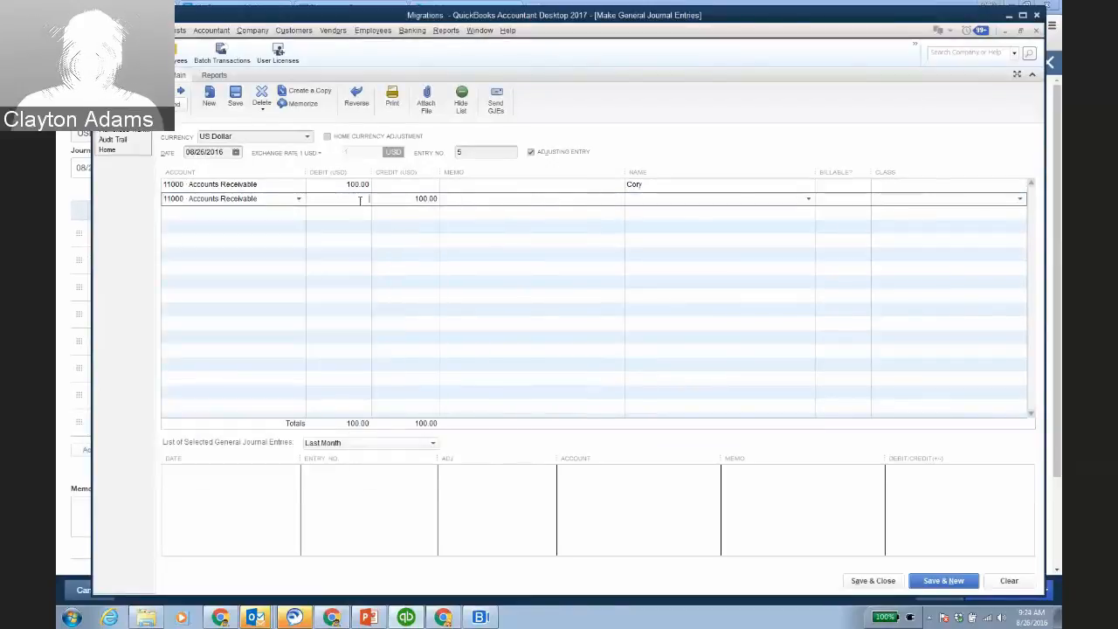
{"action": "left_click", "coordinate": [359, 200]}
{"action": "type", "text": "200"}
{"action": "key", "text": "Tab"}
{"action": "key", "text": "Tab"}
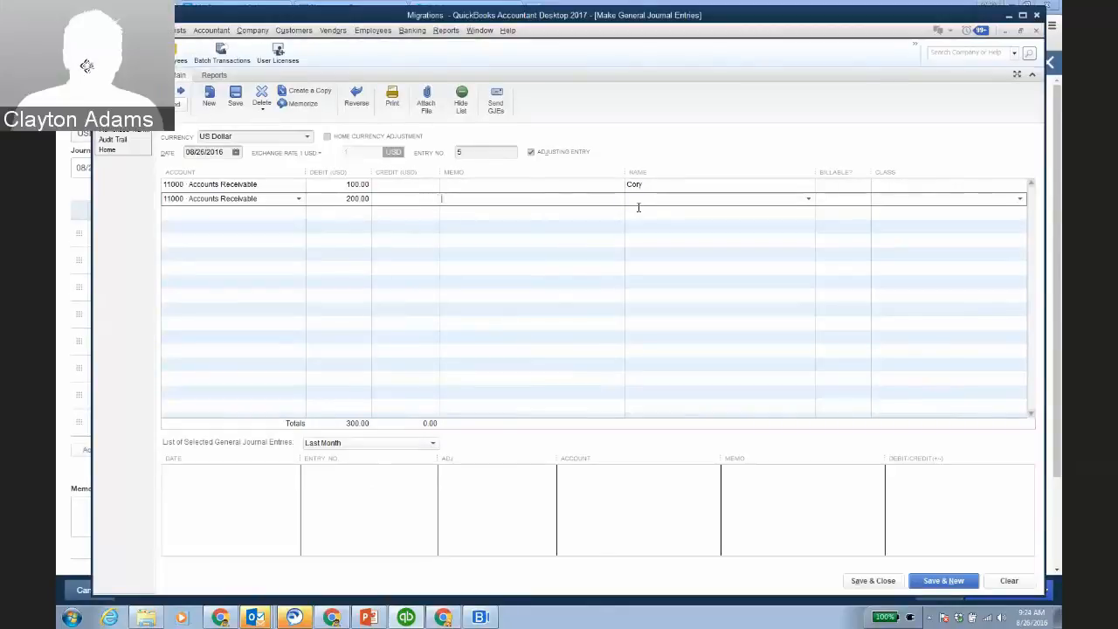
{"action": "left_click", "coordinate": [808, 200]}
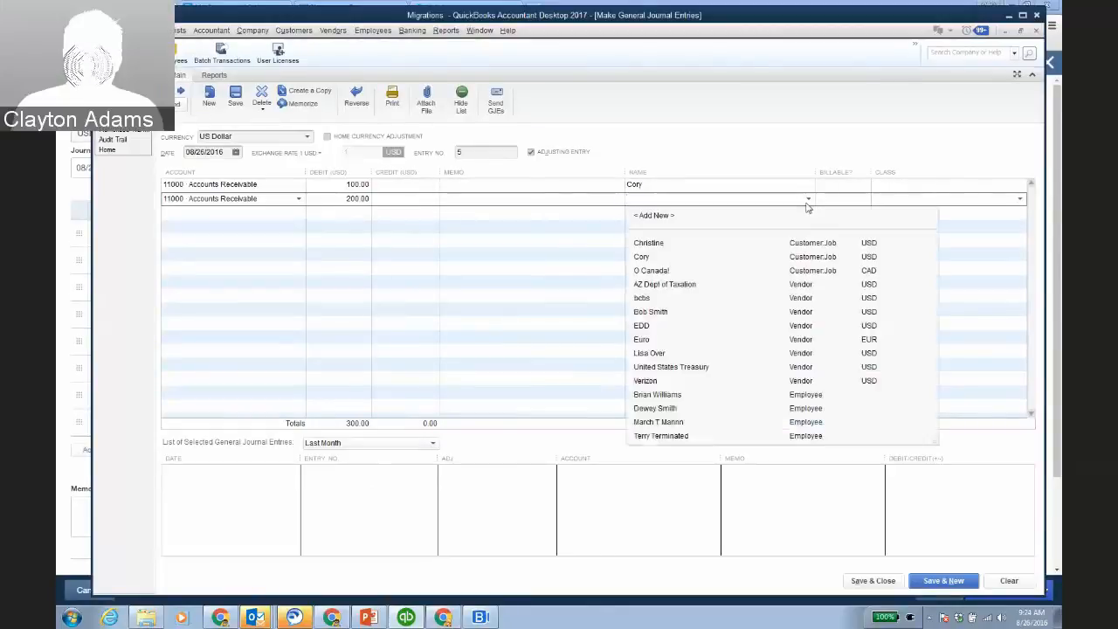
{"action": "left_click", "coordinate": [651, 245]}
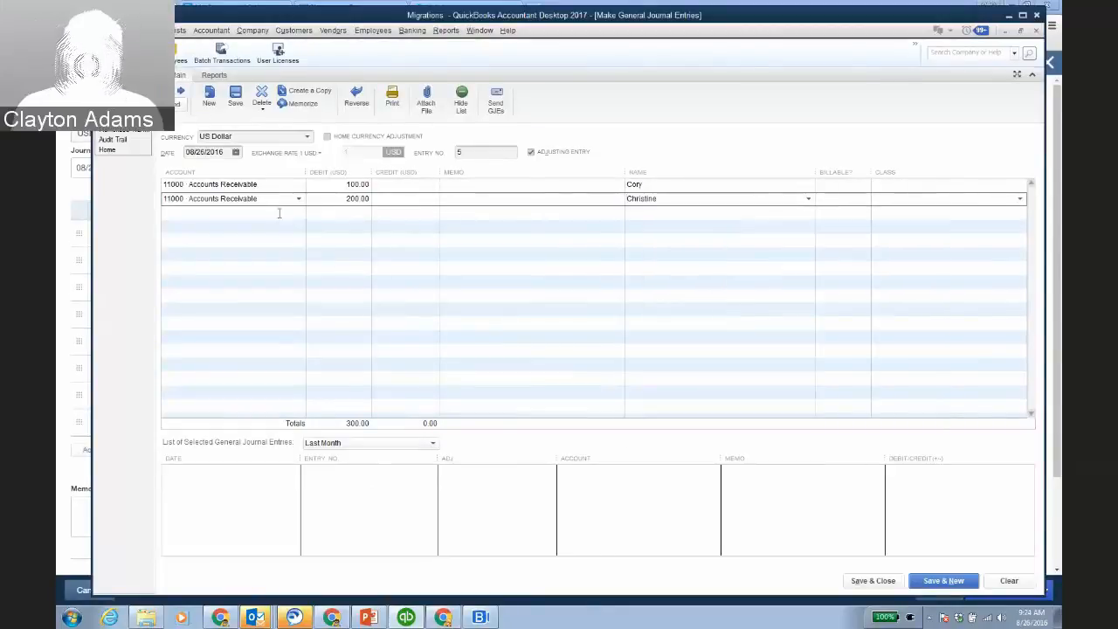
Choose 44900 Sales as the account for the third, balancing line.
{"action": "left_click", "coordinate": [276, 215]}
{"action": "left_click", "coordinate": [298, 216]}
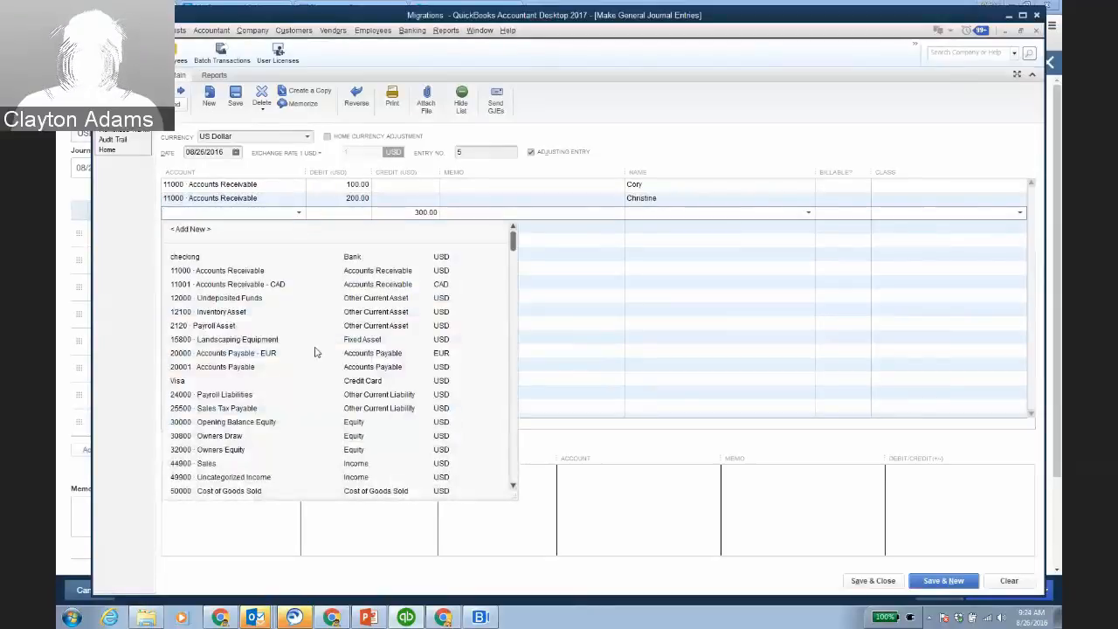
{"action": "scroll", "coordinate": [319, 357], "scroll_direction": "down", "scroll_amount": 3}
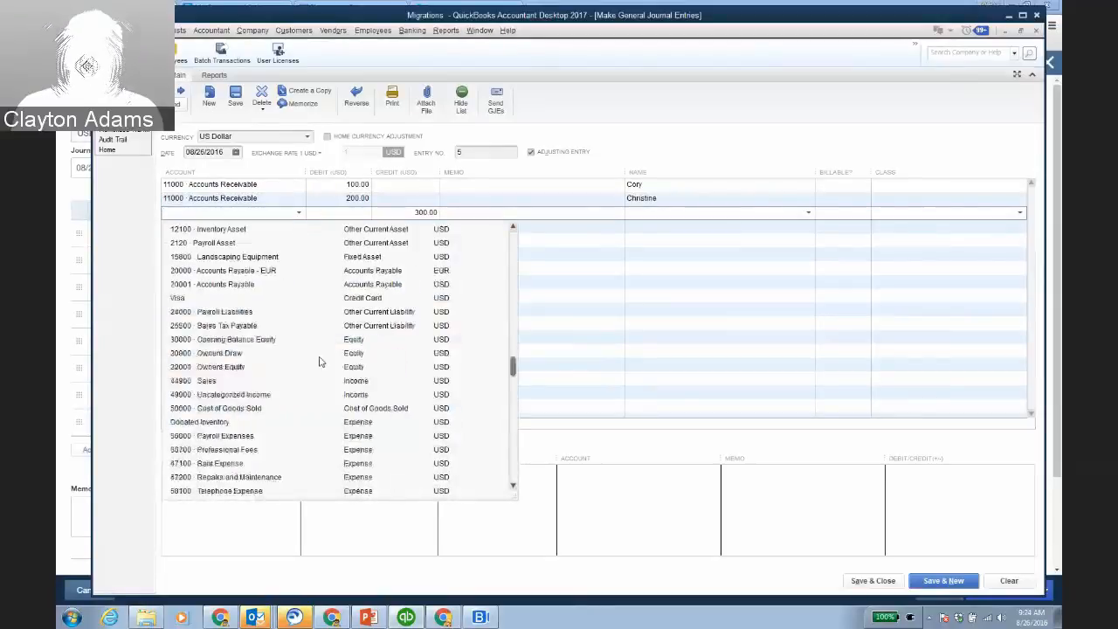
{"action": "left_click", "coordinate": [222, 382]}
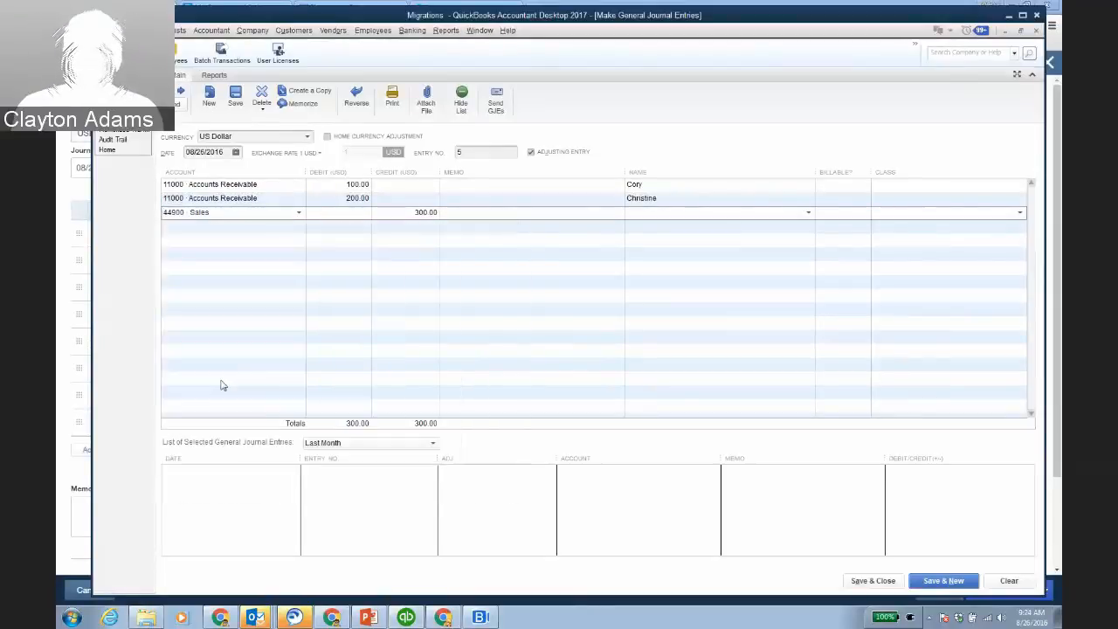
After the multiple A/R warning, delete the second receivable line, change the Sales credit to 100, and save entry 5.
{"action": "left_click", "coordinate": [875, 583]}
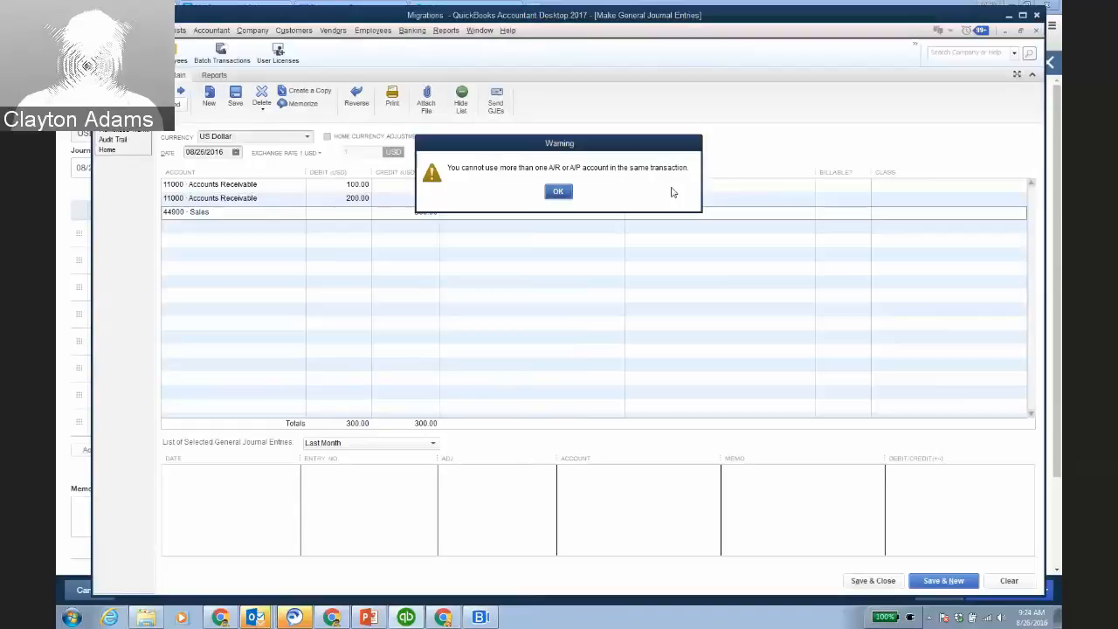
{"action": "left_click", "coordinate": [561, 194]}
{"action": "left_click", "coordinate": [323, 200]}
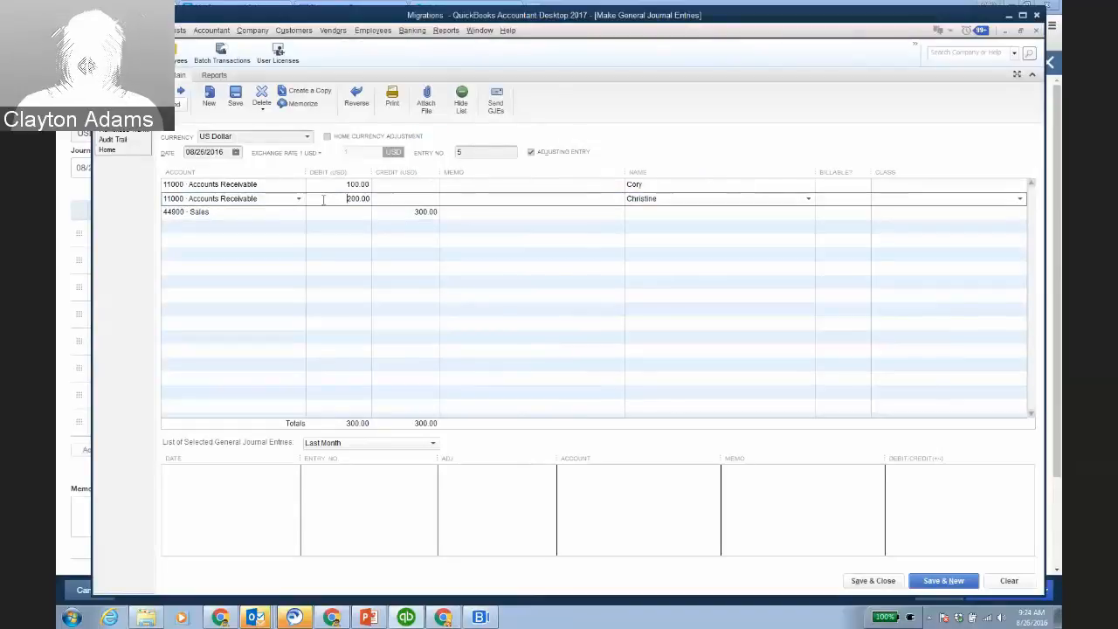
{"action": "key", "text": "ctrl+Delete"}
{"action": "left_click", "coordinate": [411, 200]}
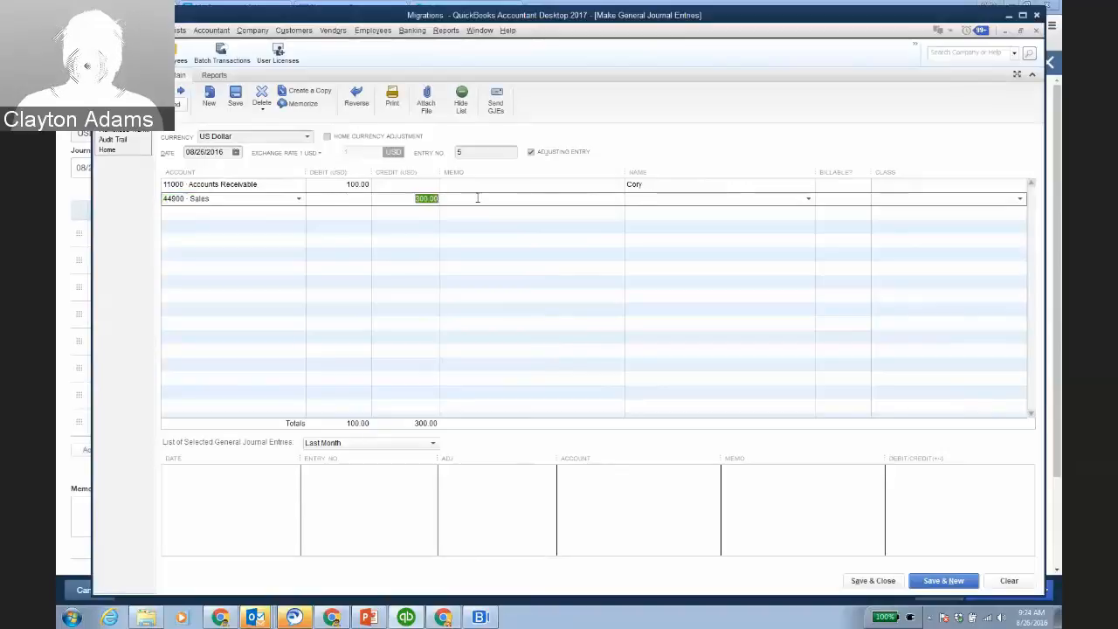
{"action": "type", "text": "100"}
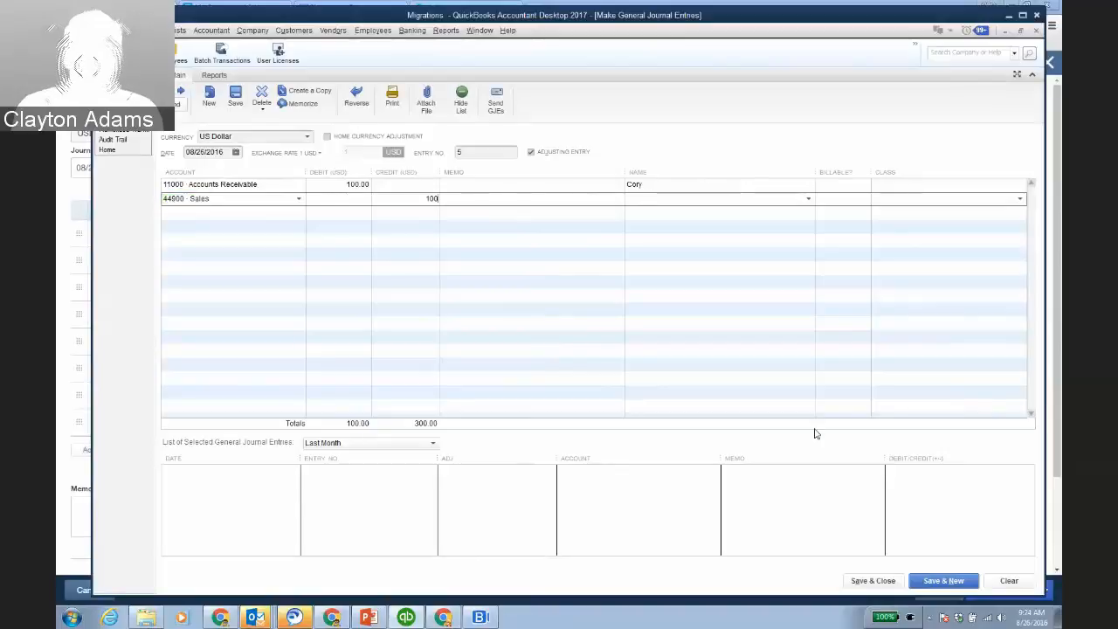
{"action": "left_click", "coordinate": [936, 585]}
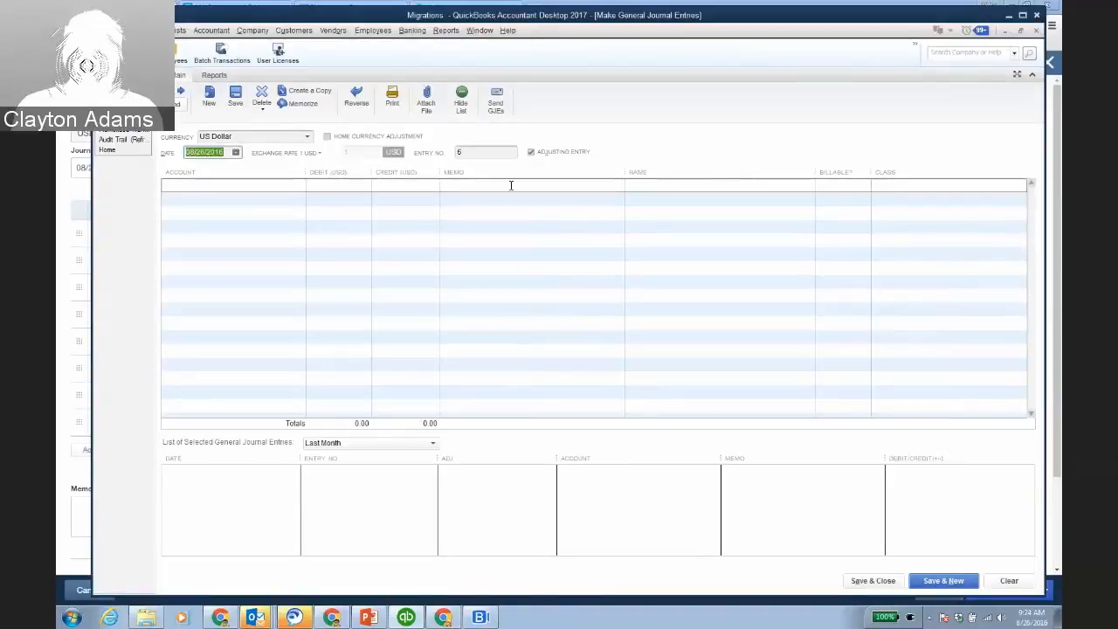
On online journal entry 109, debit 1210 Accounts Receivable 100.00 for a customer on line 1.
{"action": "left_click", "coordinate": [1008, 17]}
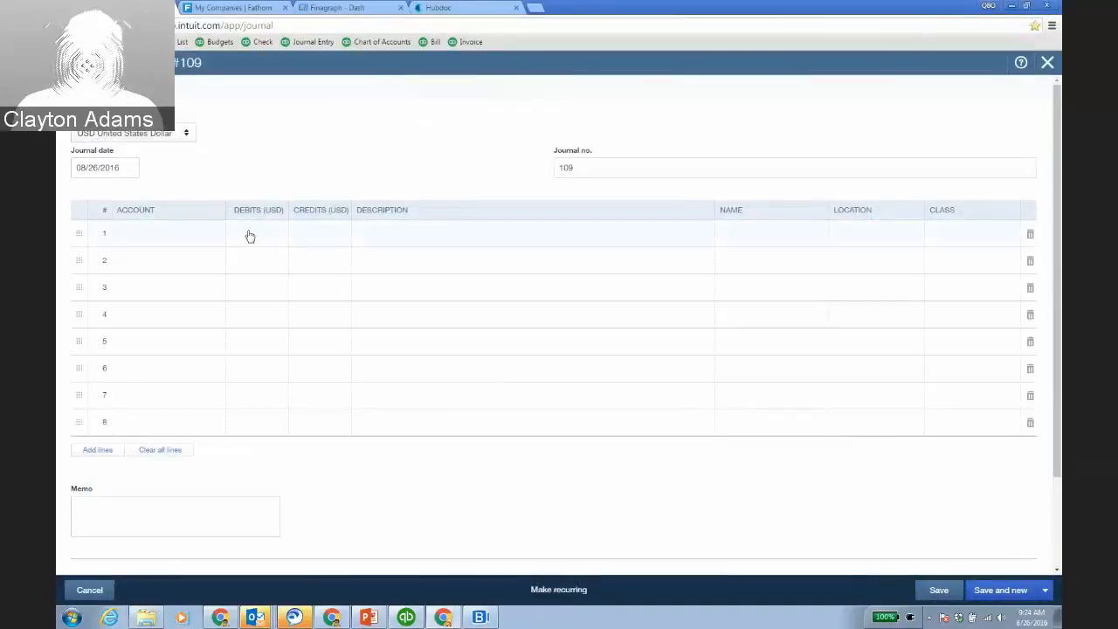
{"action": "left_click", "coordinate": [211, 238]}
{"action": "left_click", "coordinate": [212, 243]}
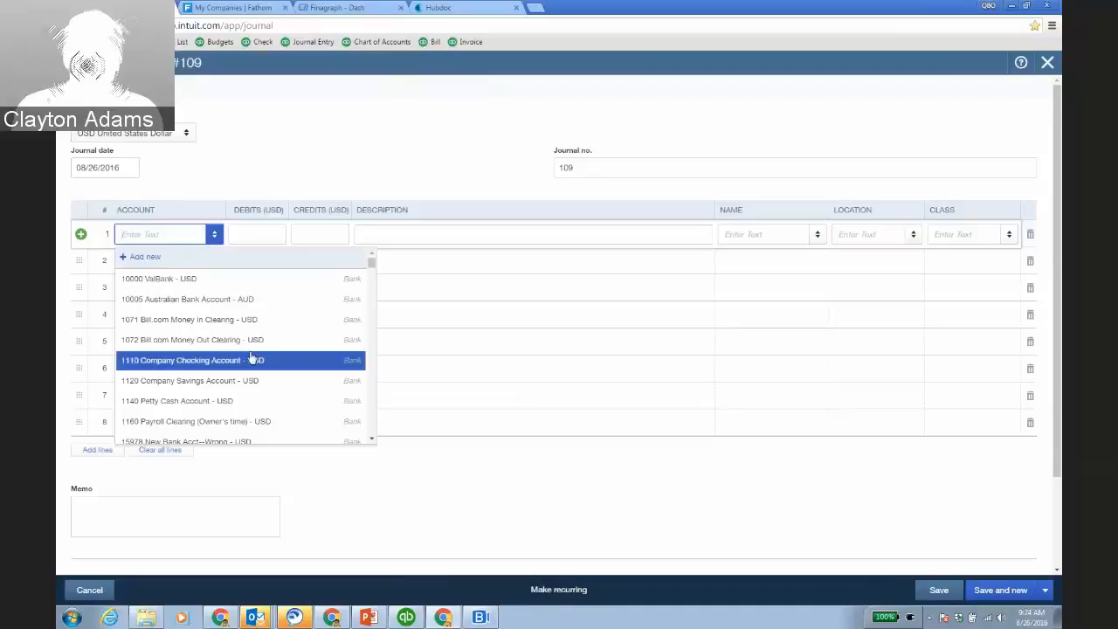
{"action": "scroll", "coordinate": [255, 362], "scroll_direction": "down", "scroll_amount": 3}
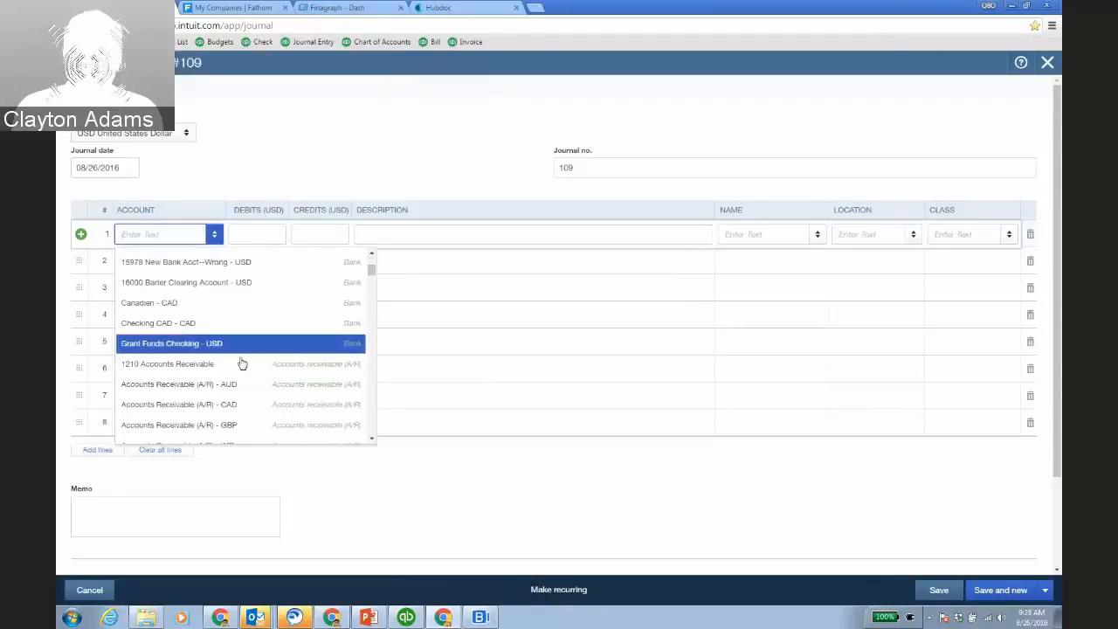
{"action": "left_click", "coordinate": [226, 365]}
{"action": "key", "text": "Tab"}
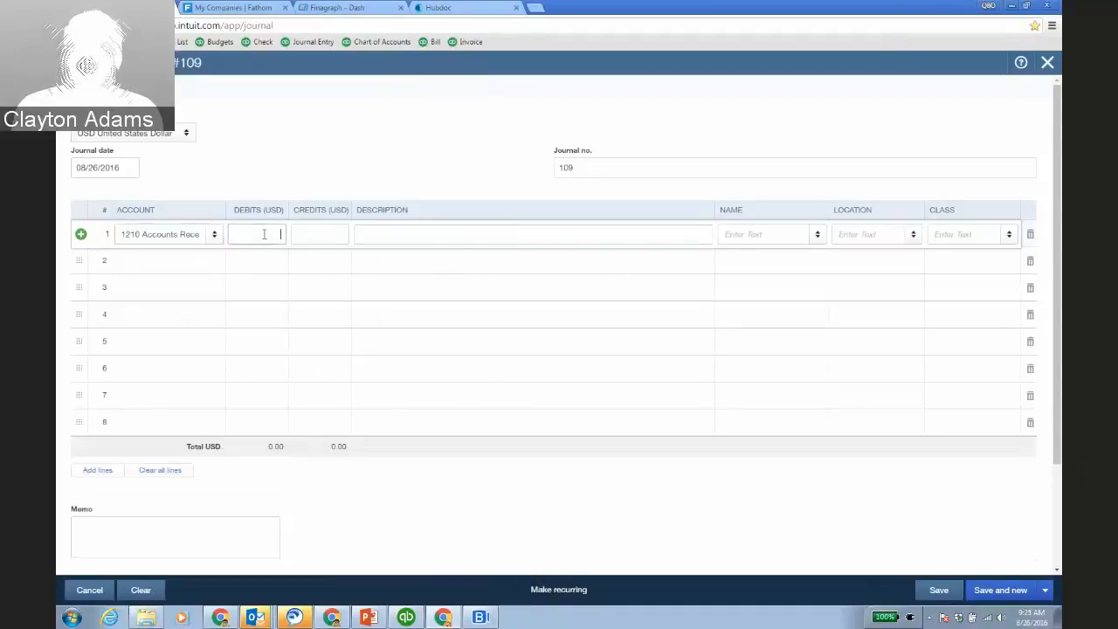
{"action": "type", "text": "100"}
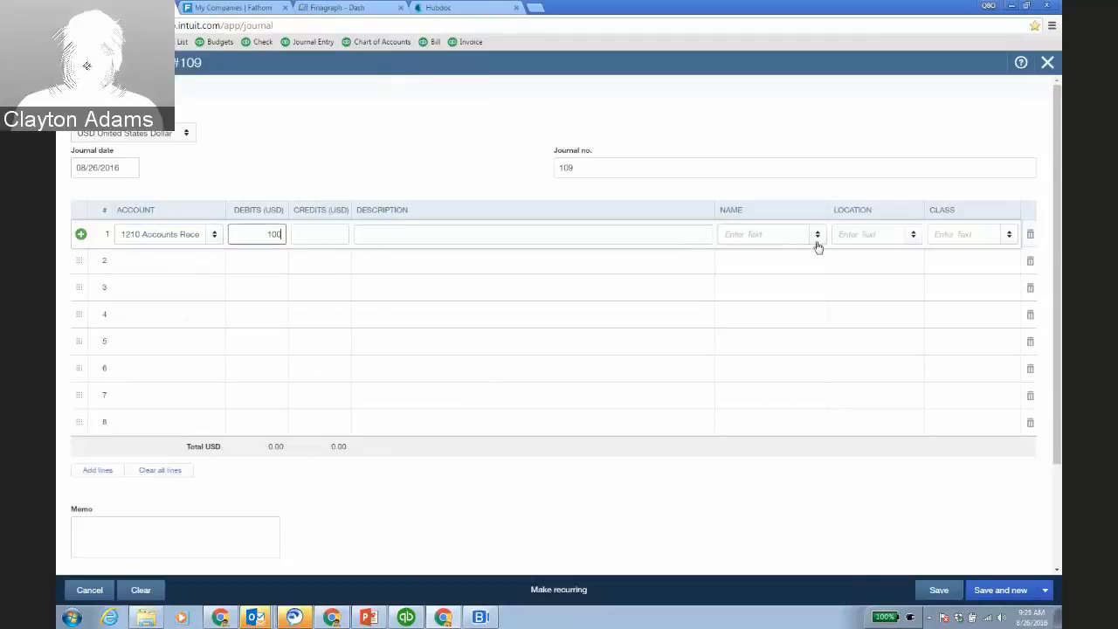
{"action": "left_click", "coordinate": [817, 236]}
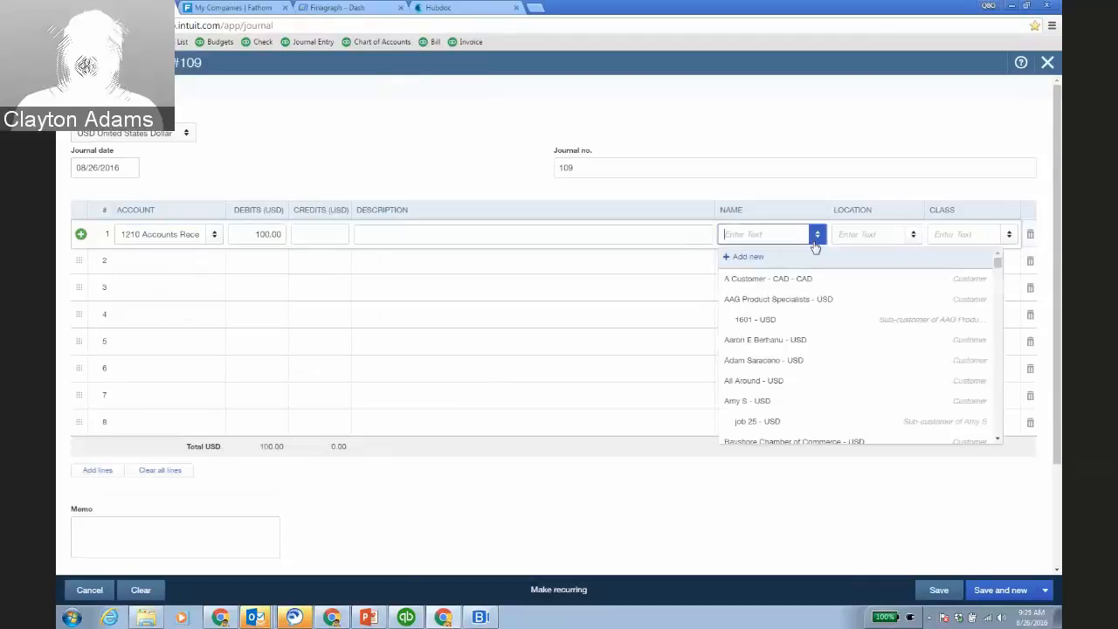
{"action": "left_click", "coordinate": [774, 340]}
Add a 1210 Accounts Receivable debit of 200.00 for customer All Around on line 2.
{"action": "left_click", "coordinate": [210, 266]}
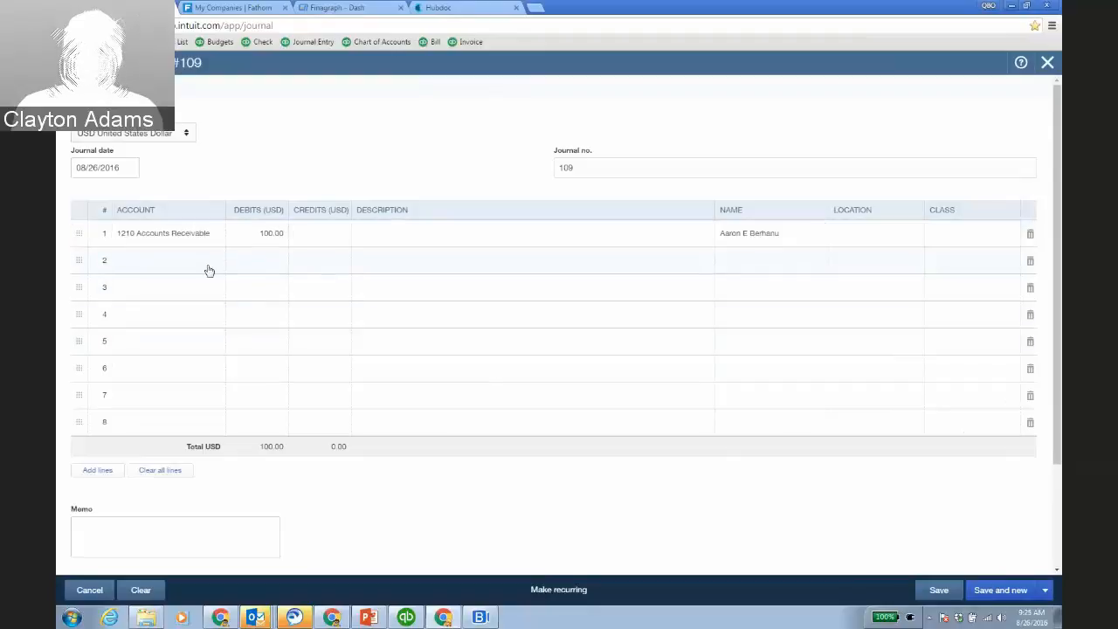
{"action": "scroll", "coordinate": [276, 411], "scroll_direction": "down", "scroll_amount": 3}
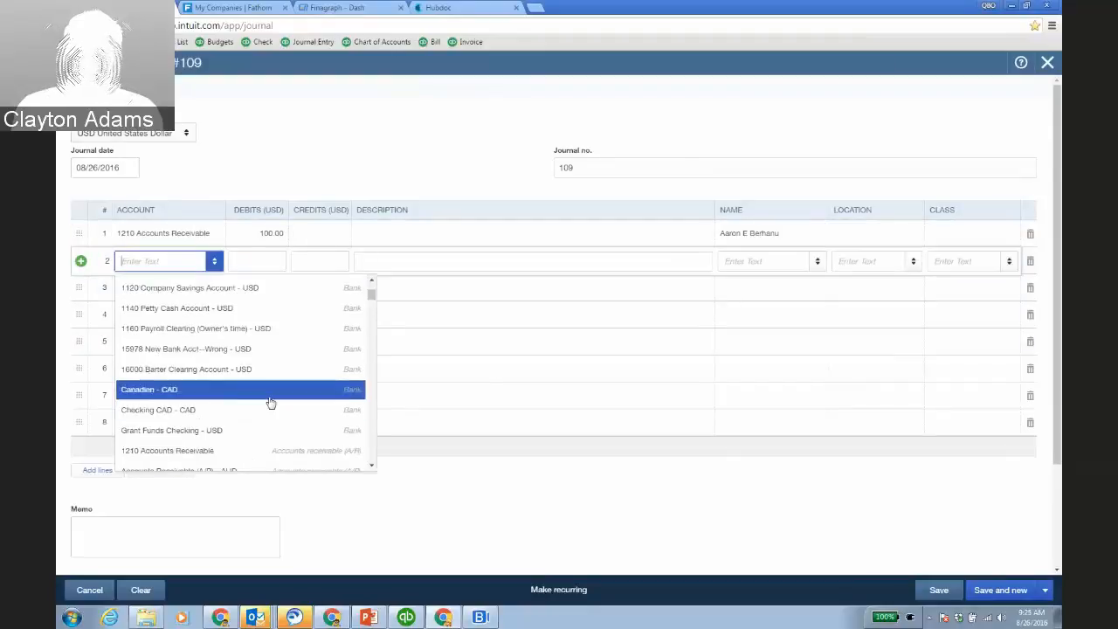
{"action": "left_click", "coordinate": [237, 458]}
{"action": "left_click", "coordinate": [270, 261]}
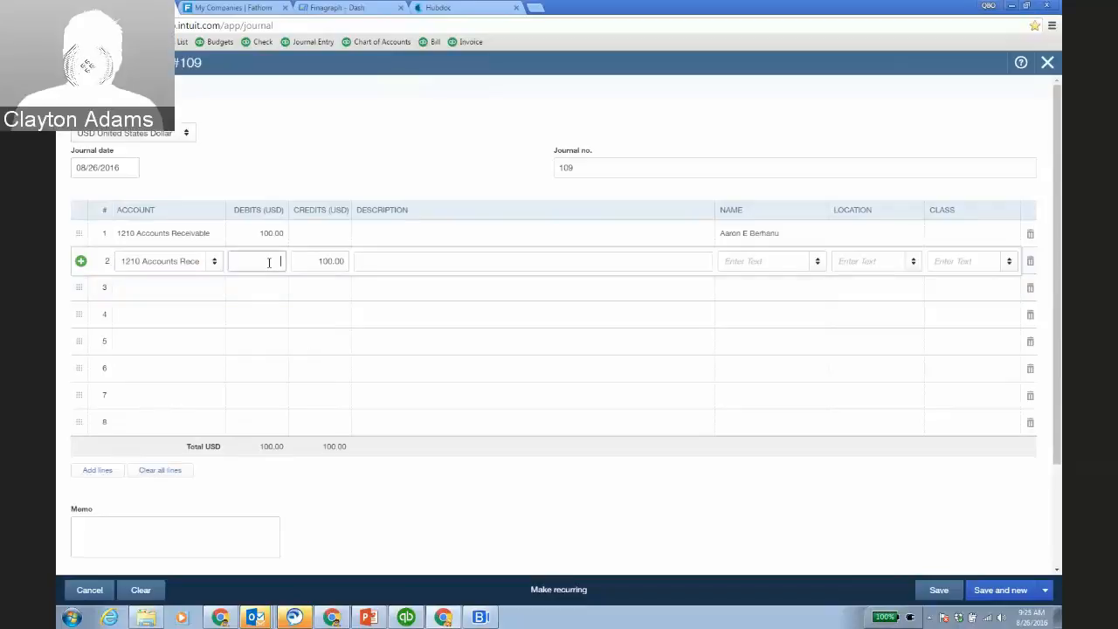
{"action": "type", "text": "200"}
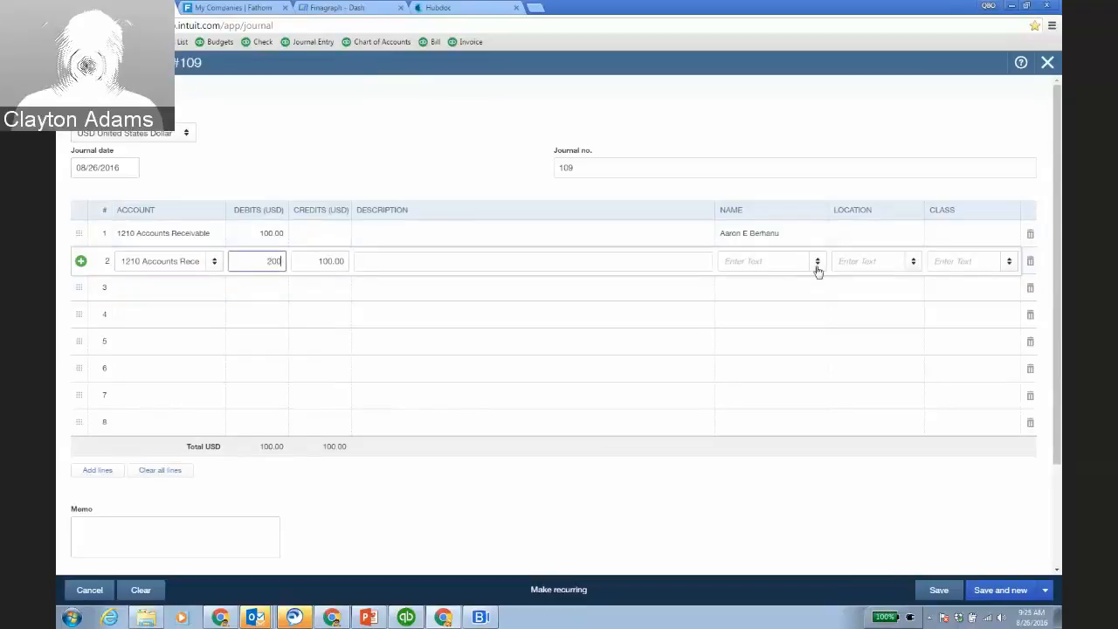
{"action": "left_click", "coordinate": [818, 268]}
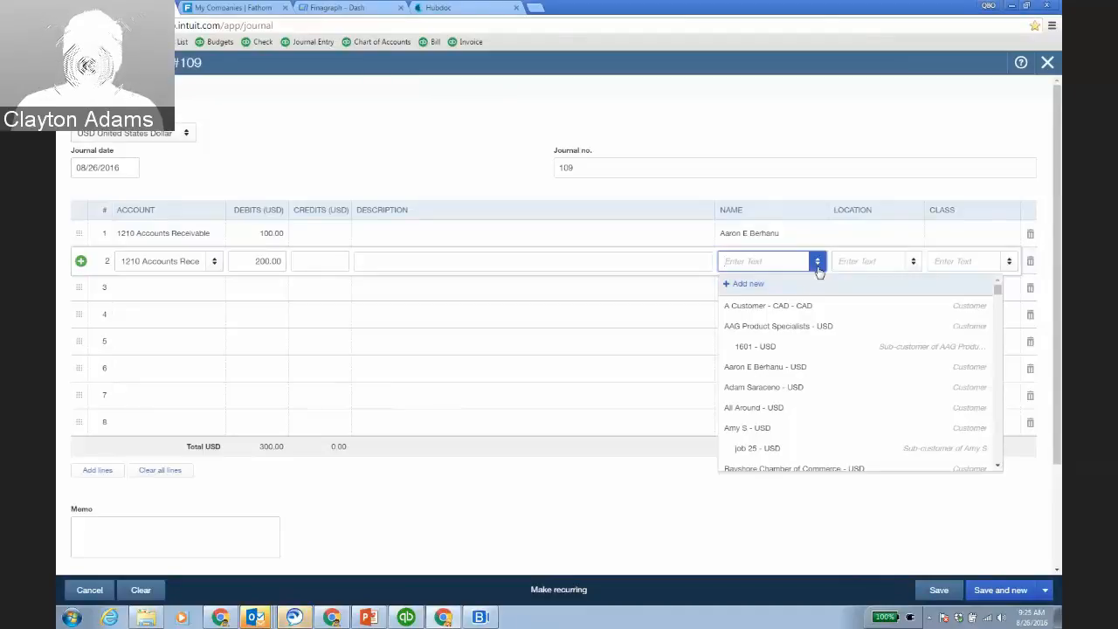
{"action": "left_click", "coordinate": [802, 404]}
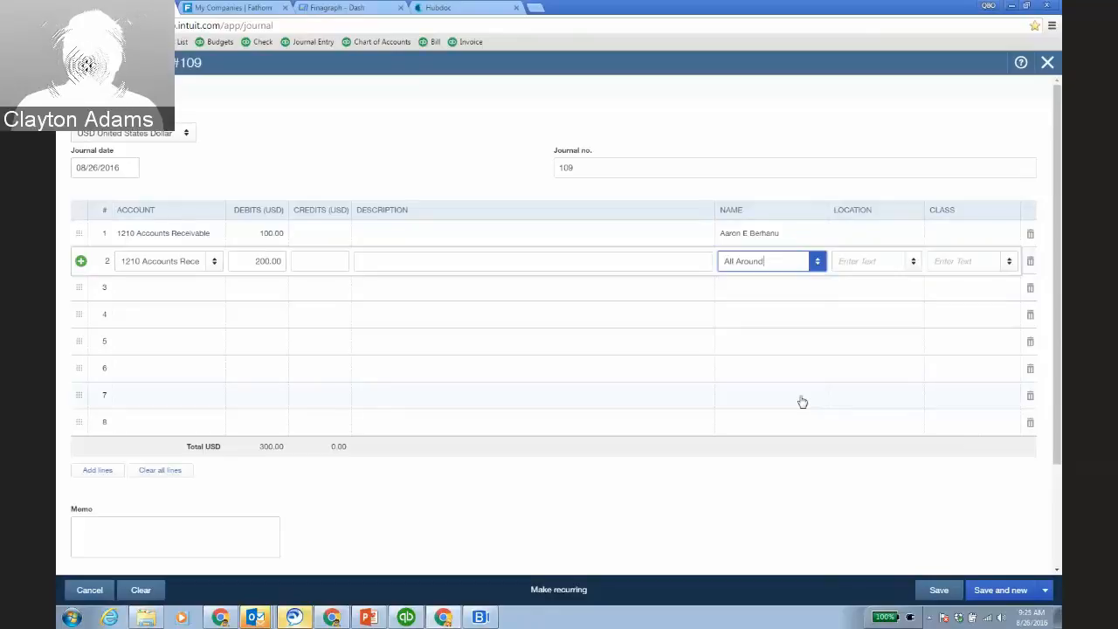
Set line 3's account to 4010 Labor Revenue to balance the 300.00 credit.
{"action": "left_click", "coordinate": [218, 300]}
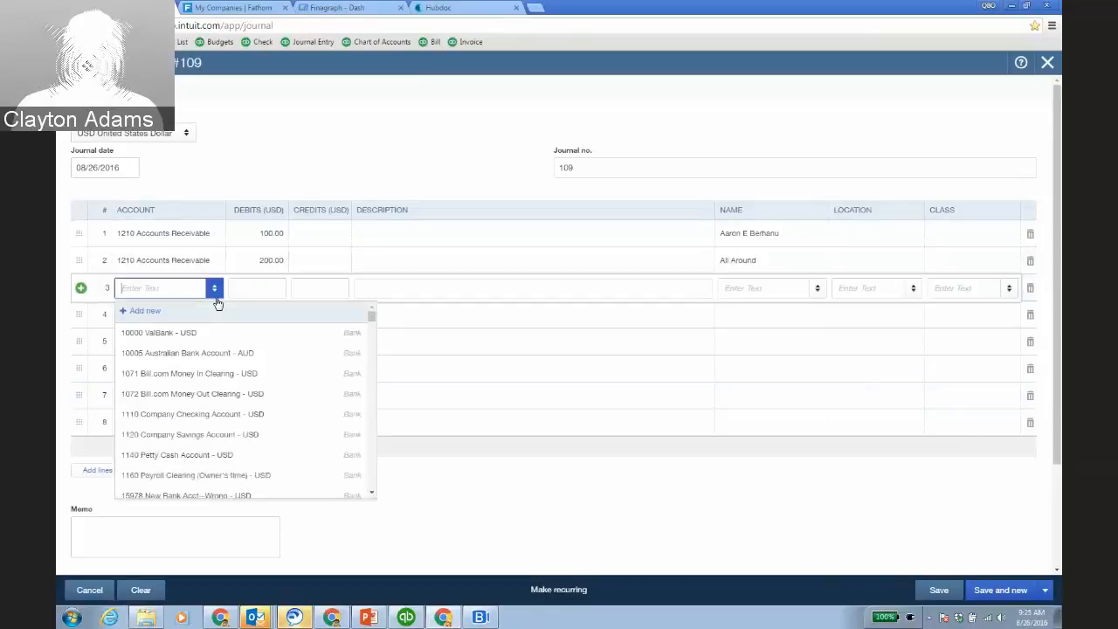
{"action": "scroll", "coordinate": [216, 395], "scroll_direction": "down", "scroll_amount": 10}
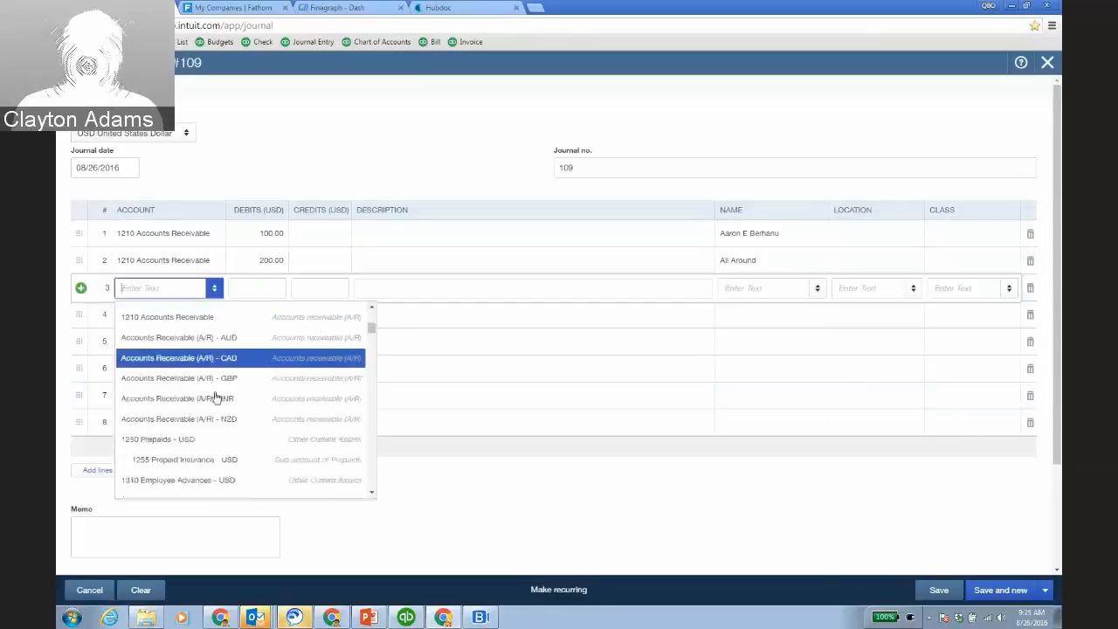
{"action": "scroll", "coordinate": [216, 396], "scroll_direction": "down", "scroll_amount": 10}
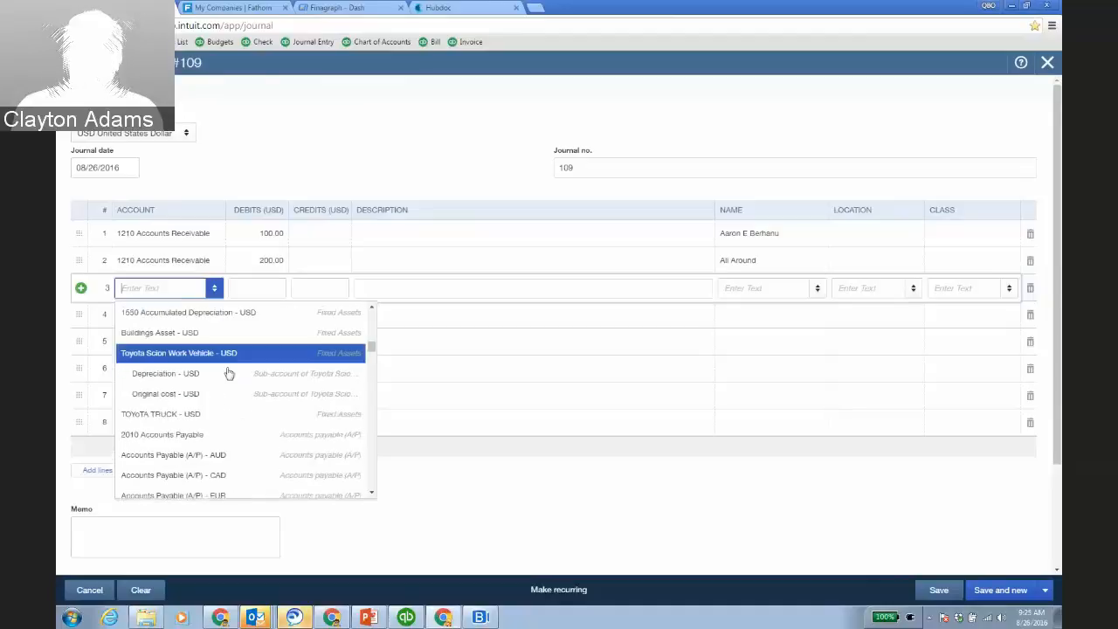
{"action": "scroll", "coordinate": [228, 375], "scroll_direction": "down", "scroll_amount": 8}
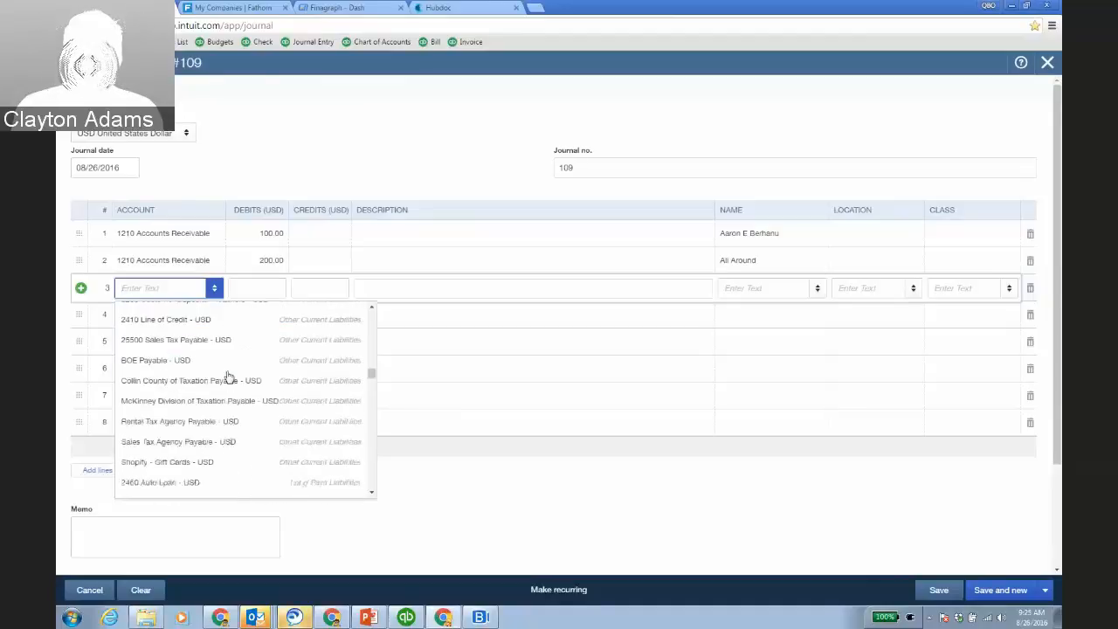
{"action": "scroll", "coordinate": [226, 377], "scroll_direction": "down", "scroll_amount": 4}
{"action": "scroll", "coordinate": [225, 380], "scroll_direction": "up", "scroll_amount": 2}
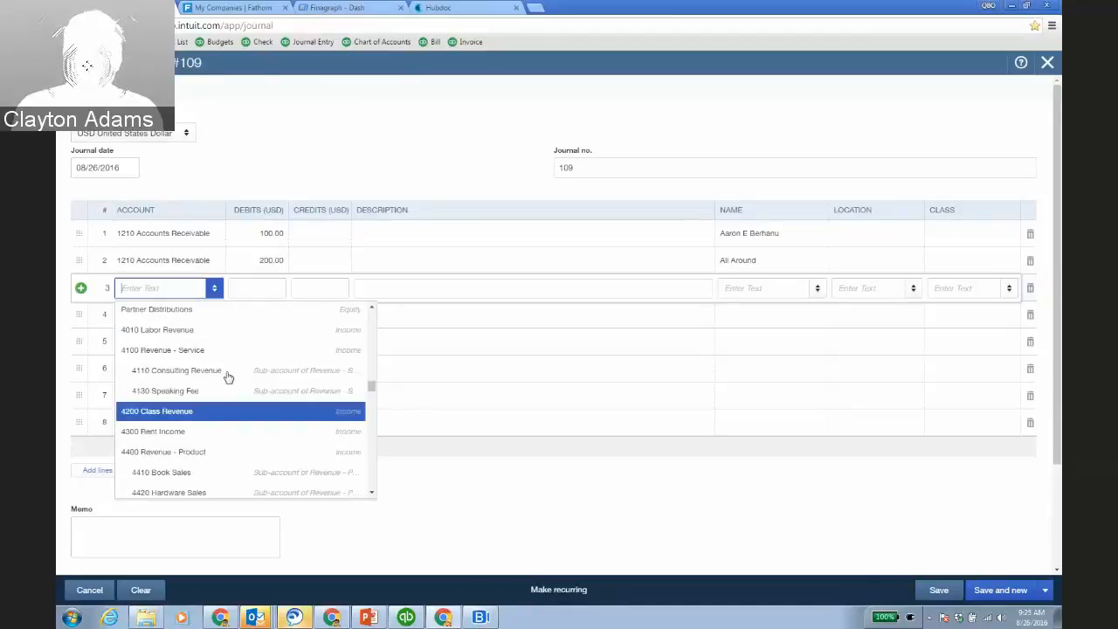
{"action": "left_click", "coordinate": [198, 350]}
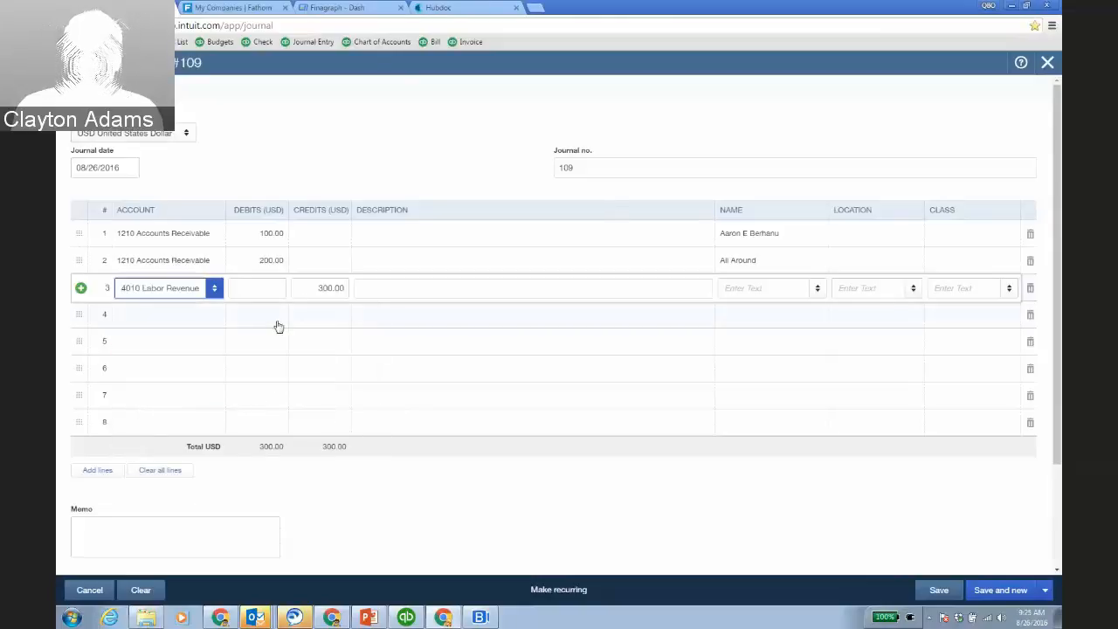
Save and close journal entry 109, then switch the company to Katie's Company, LLC.
{"action": "left_click", "coordinate": [947, 596]}
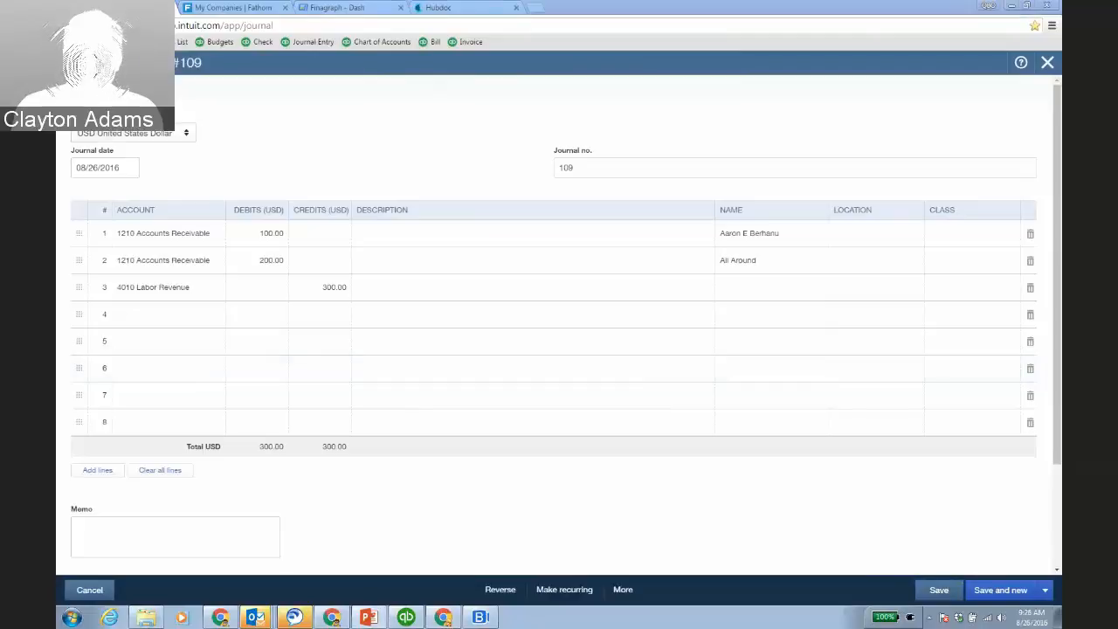
{"action": "left_click", "coordinate": [1050, 68]}
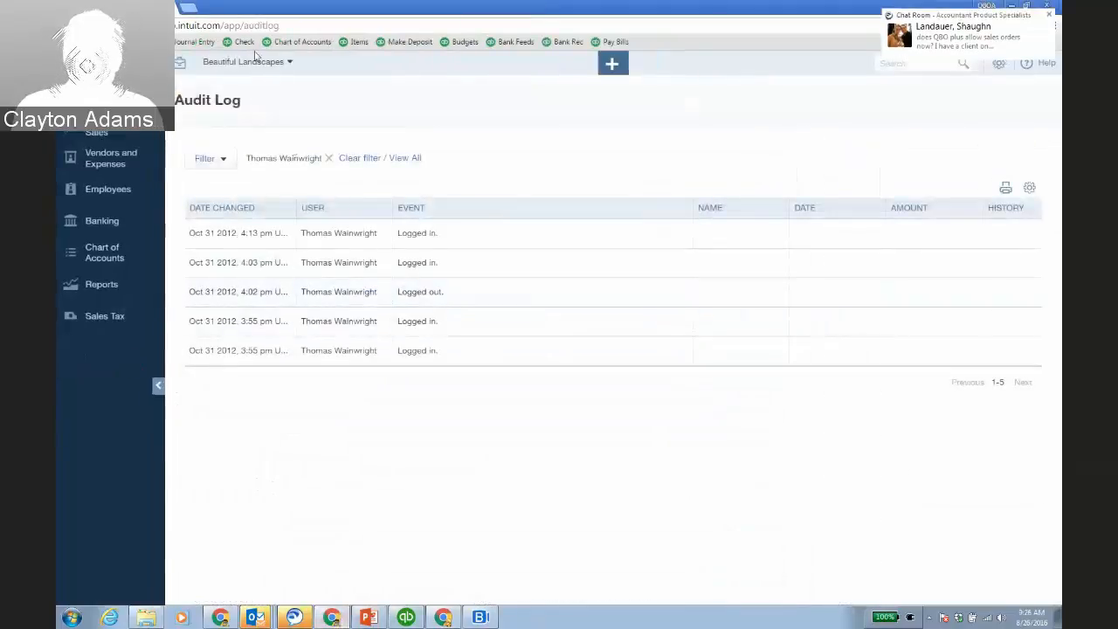
{"action": "left_click", "coordinate": [249, 61]}
{"action": "left_click", "coordinate": [229, 185]}
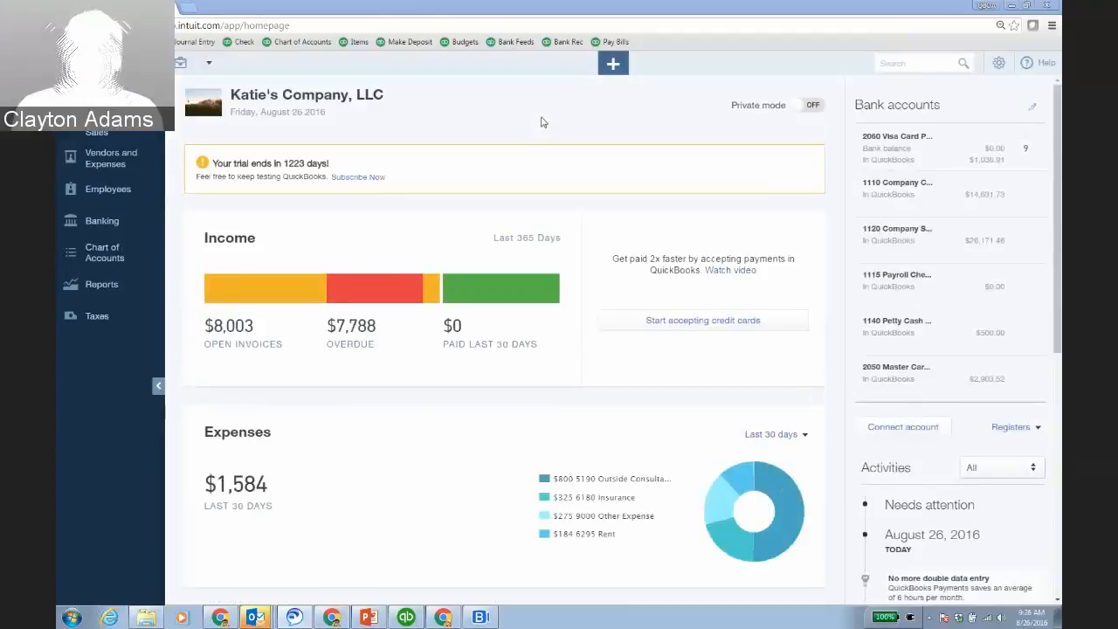
Open the 08/25/2016 $200.00 Baeck Accounting bill from the recent transactions list.
{"action": "left_click", "coordinate": [608, 66]}
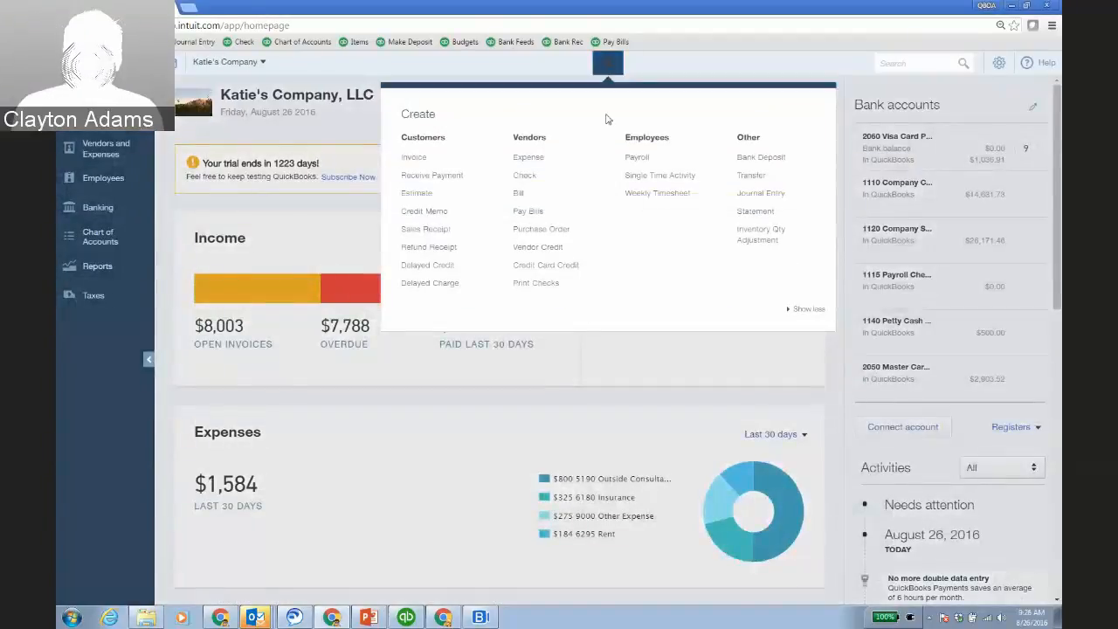
{"action": "left_click", "coordinate": [910, 63]}
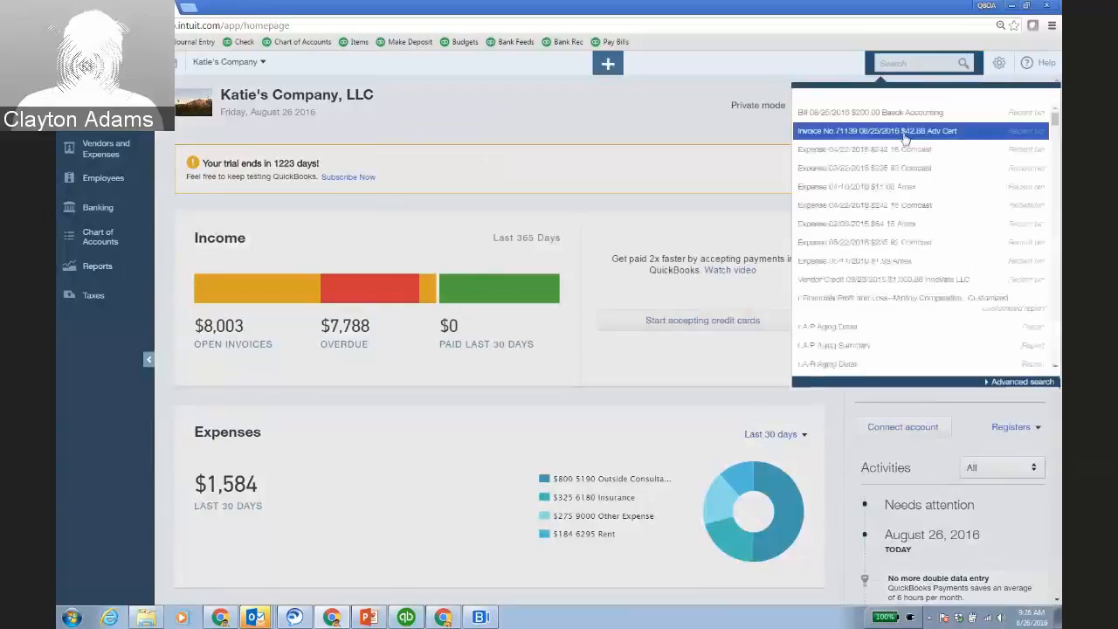
{"action": "left_click", "coordinate": [861, 114]}
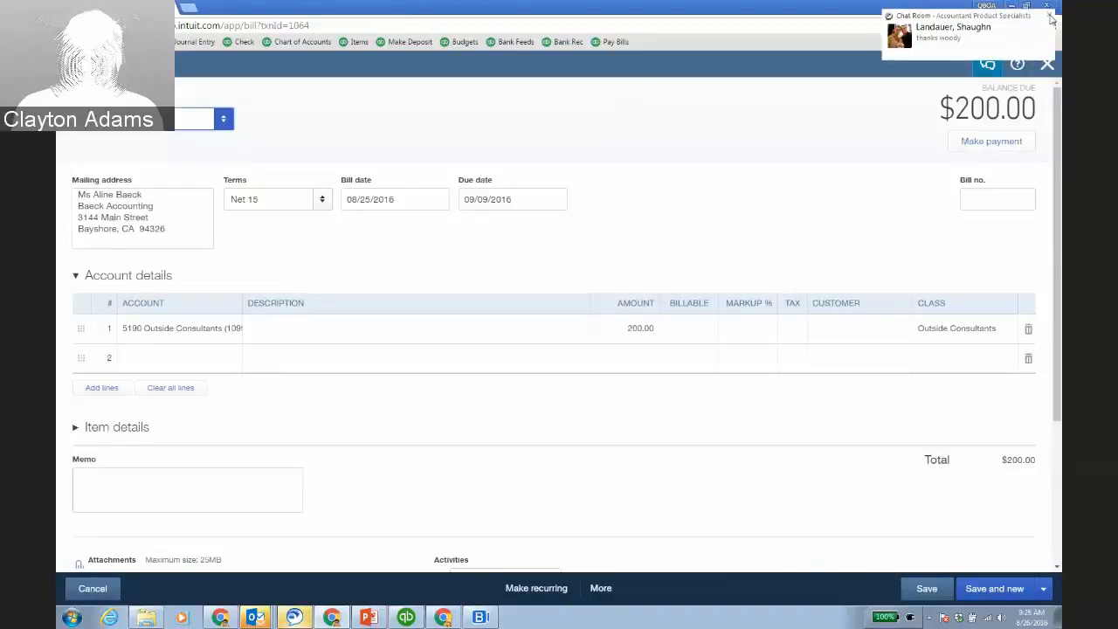
Post a bill activity message to a user asking 'did you recently hire a 1099 vendor for something?'.
{"action": "left_click", "coordinate": [829, 115]}
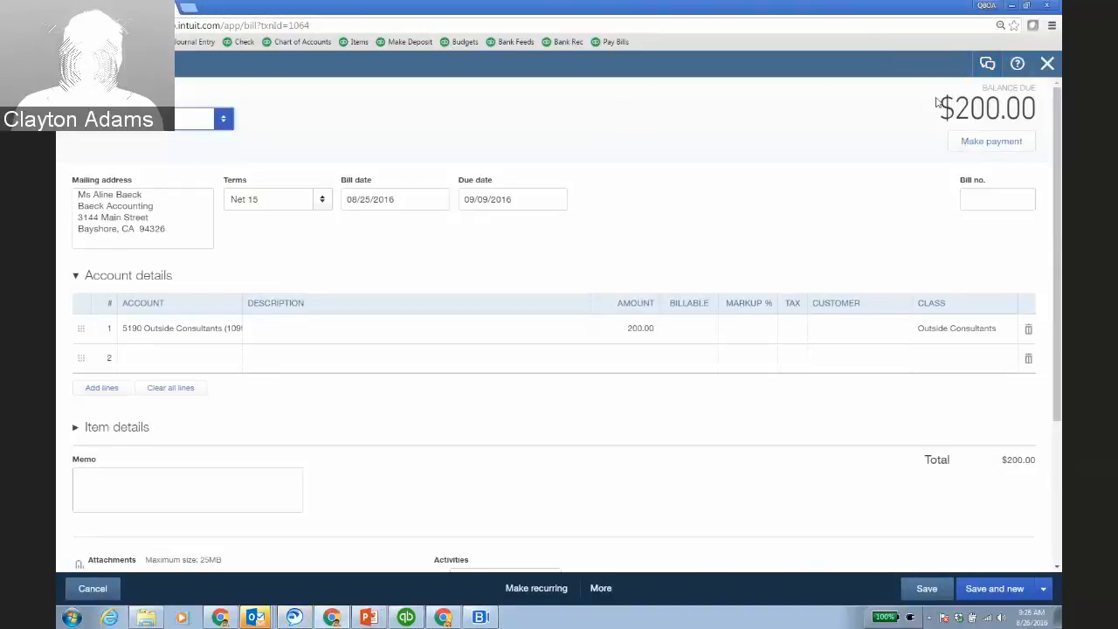
{"action": "scroll", "coordinate": [987, 69], "scroll_direction": "down", "scroll_amount": 3}
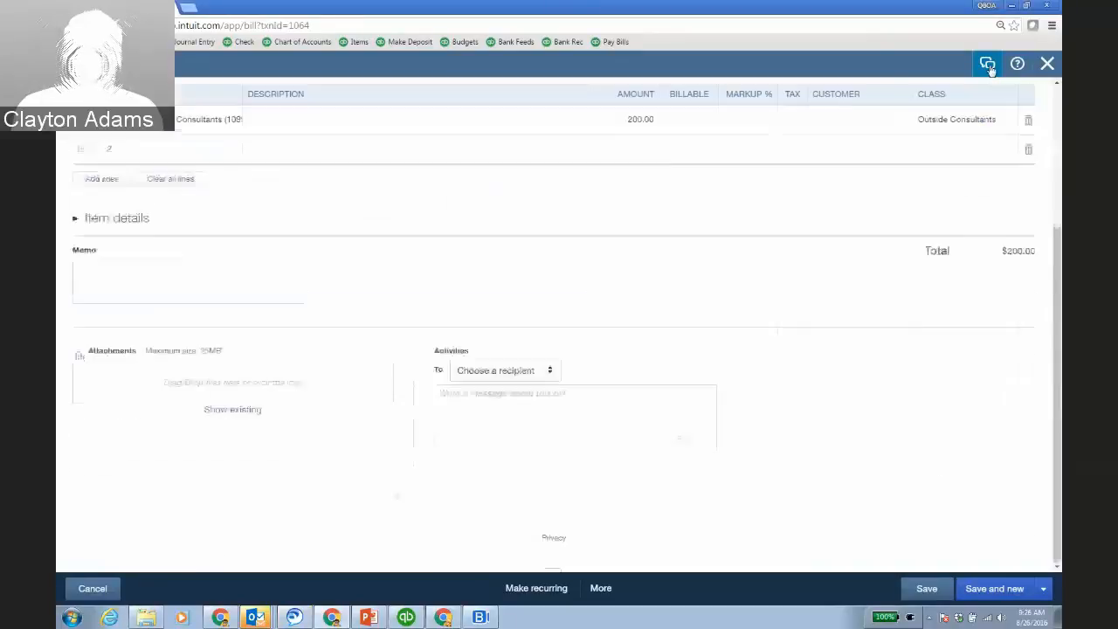
{"action": "left_click", "coordinate": [551, 373]}
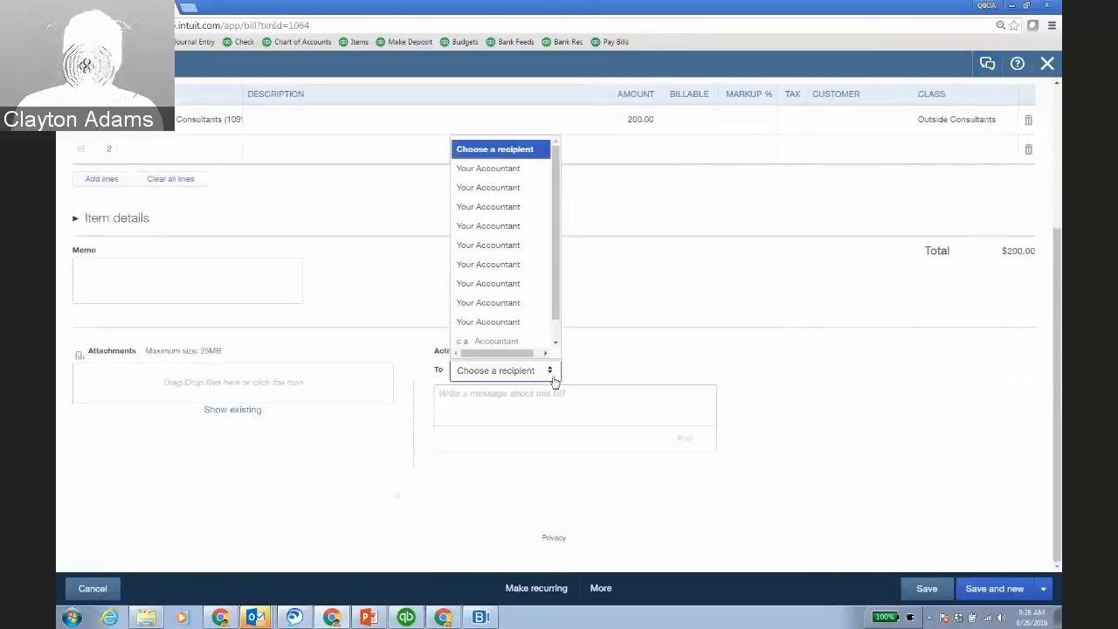
{"action": "left_click_drag", "start_coordinate": [556, 310], "coordinate": [559, 334]}
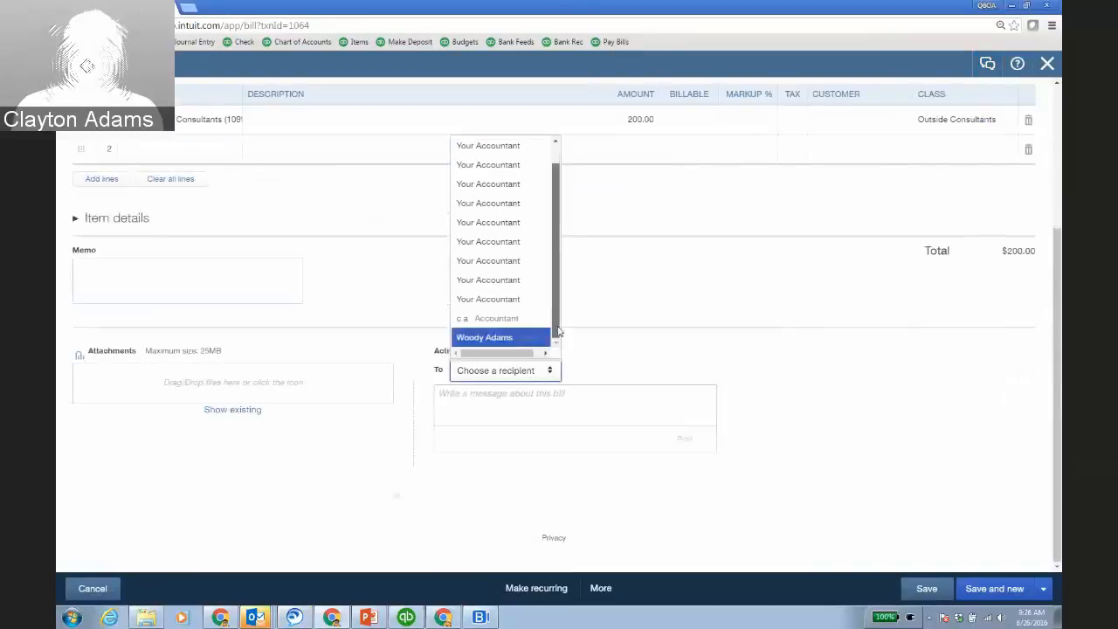
{"action": "left_click", "coordinate": [498, 337]}
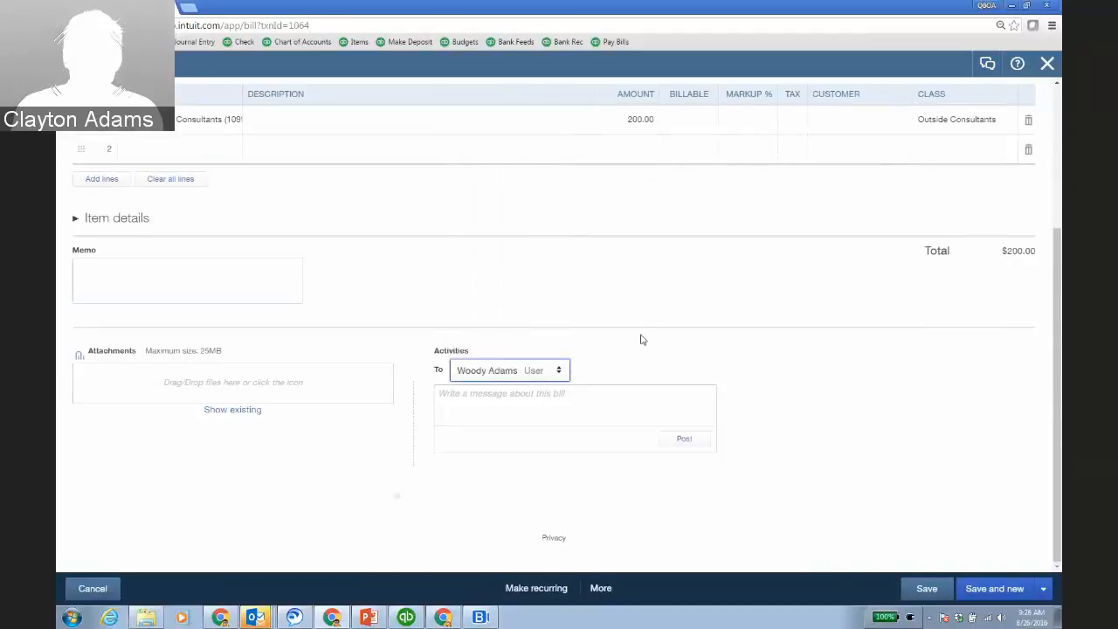
{"action": "left_click", "coordinate": [594, 407]}
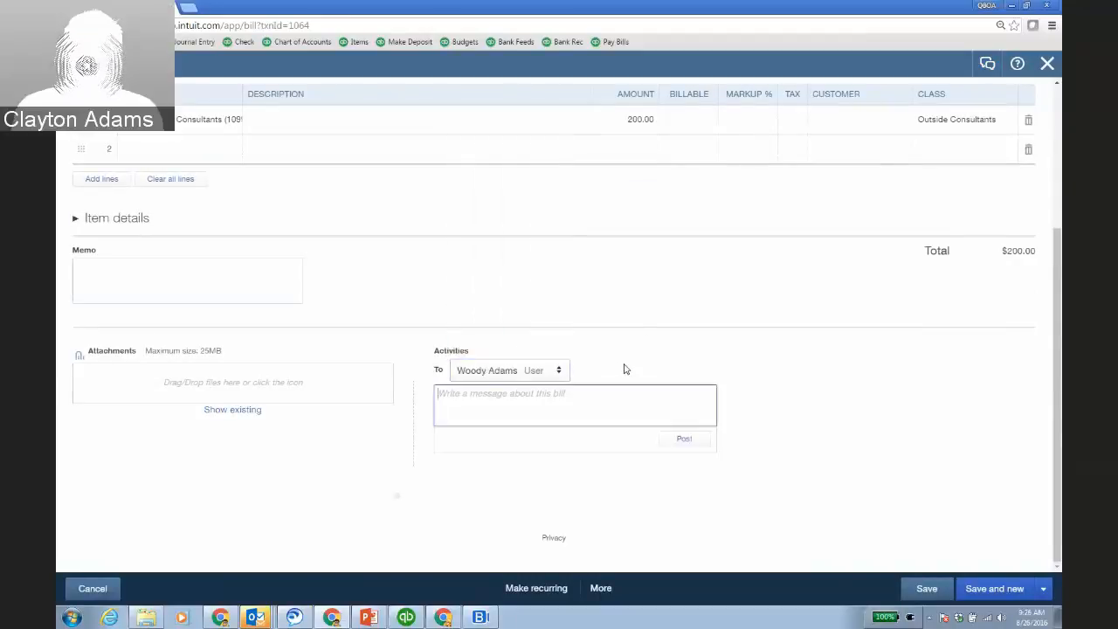
{"action": "type", "text": "but you"}
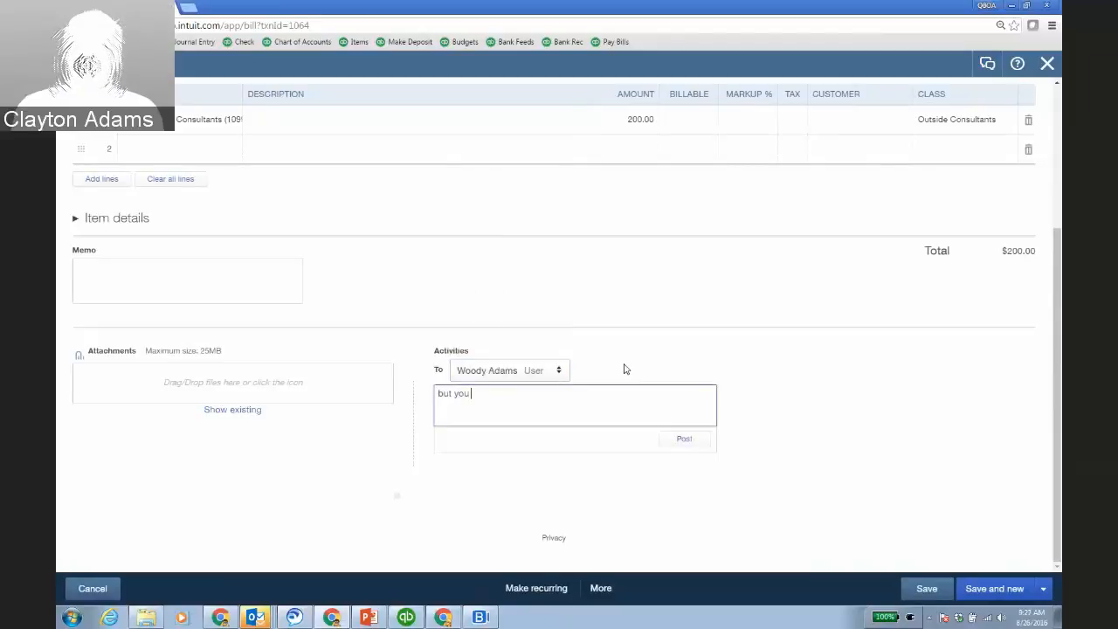
{"action": "type", "text": " dont have any s"}
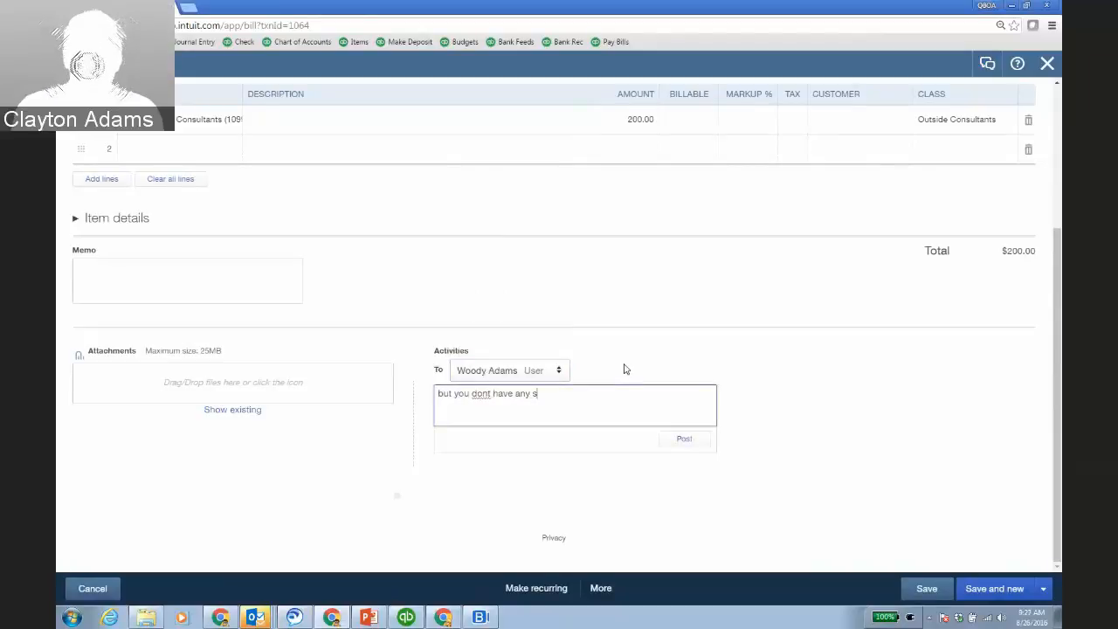
{"action": "type", "text": "ubcs? did "}
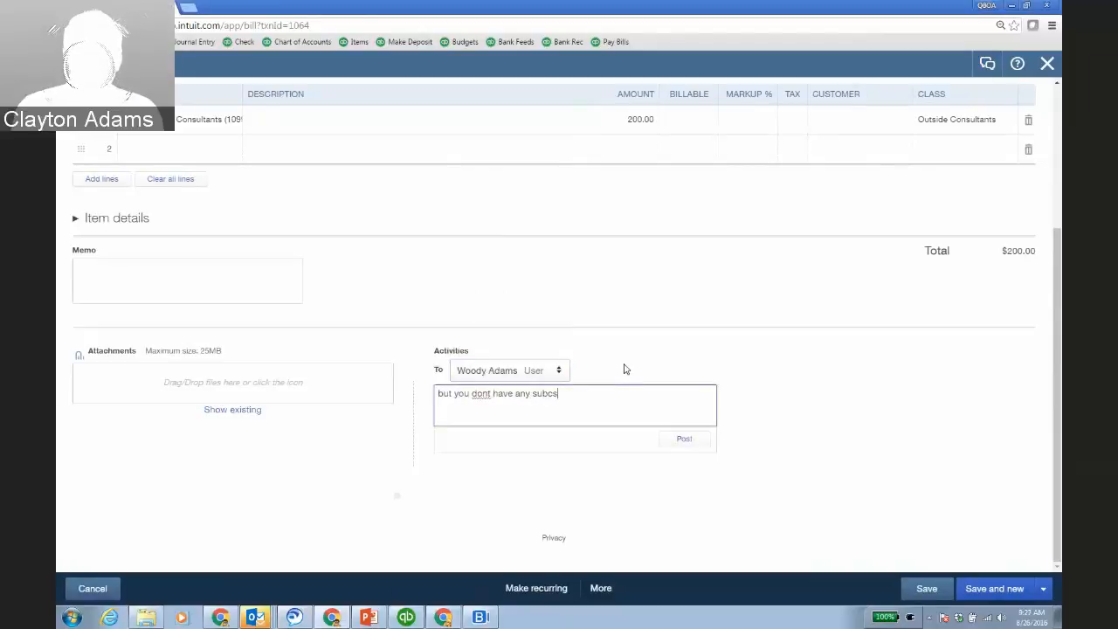
{"action": "type", "text": "you"}
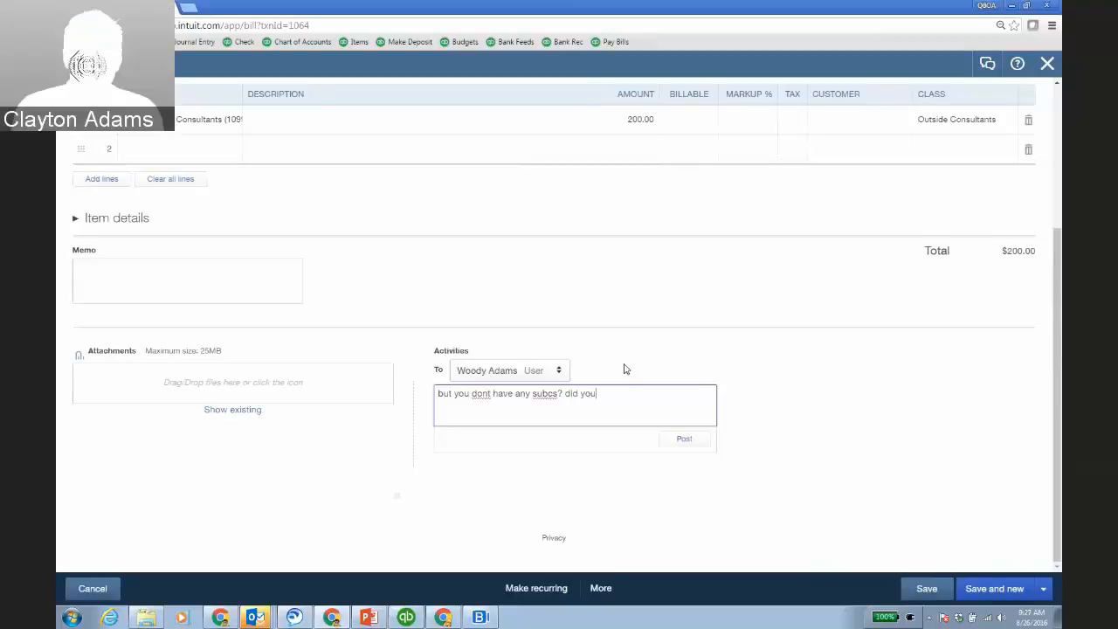
{"action": "type", "text": " recently hire a "}
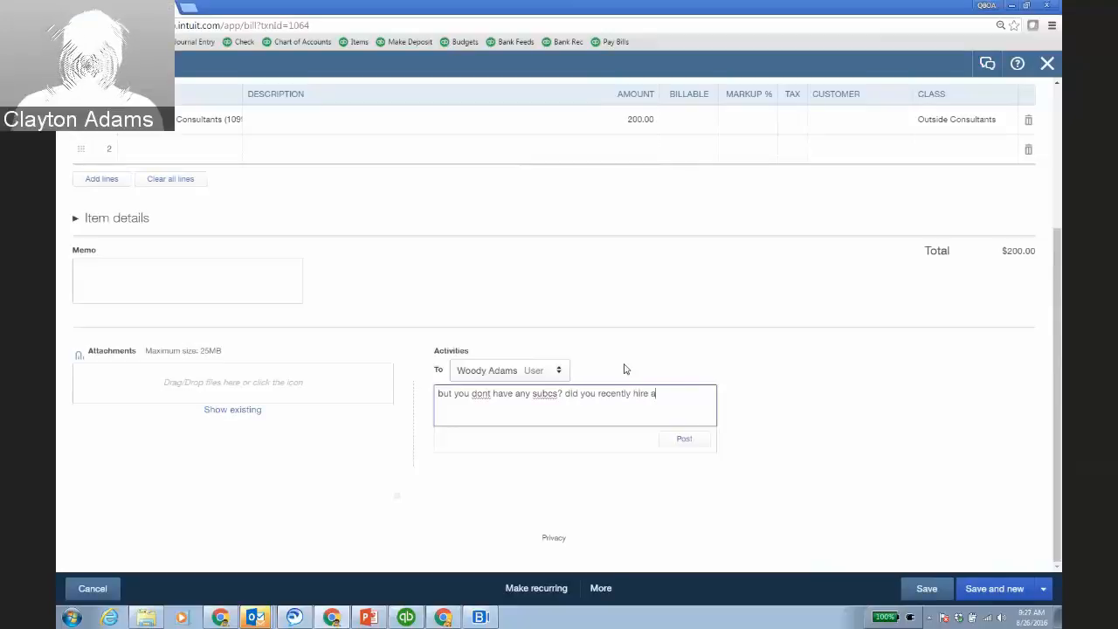
{"action": "type", "text": "109"}
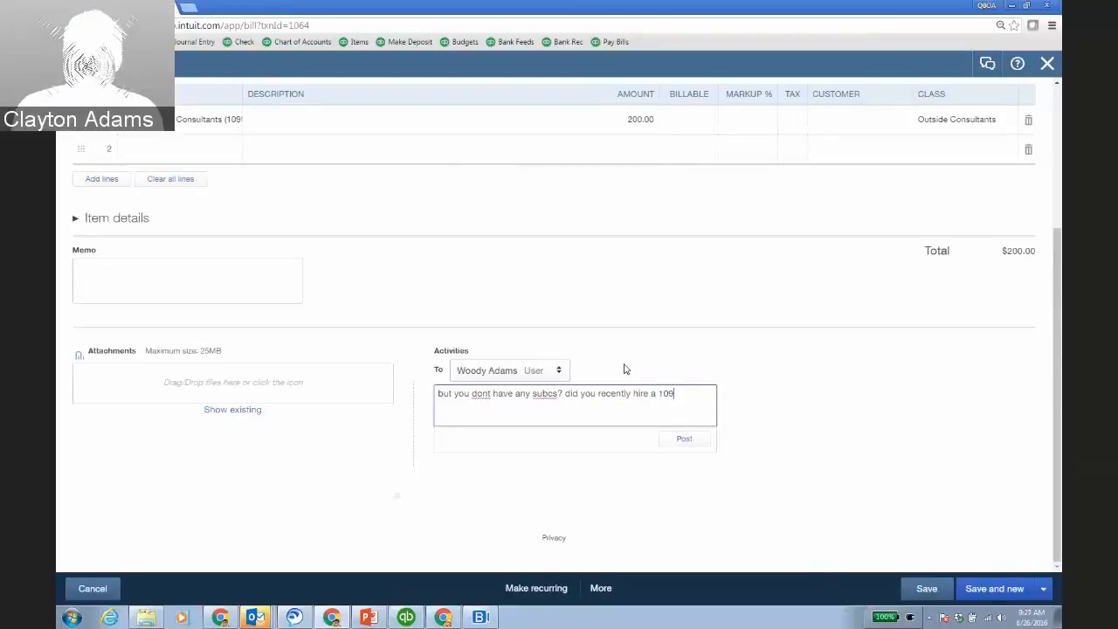
{"action": "type", "text": "9 vendor for so"}
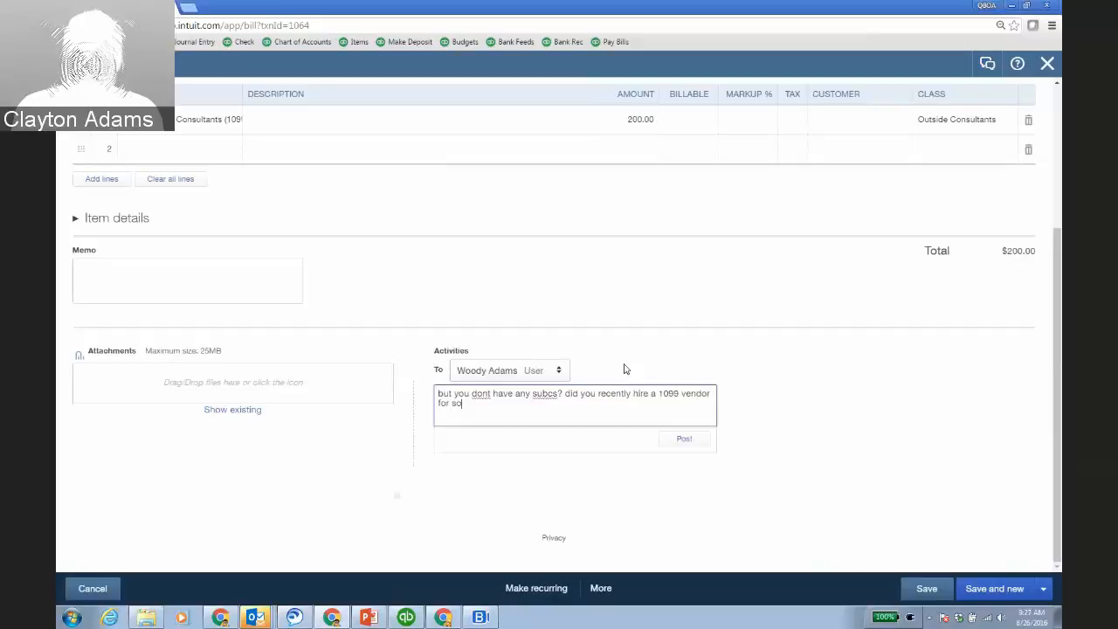
{"action": "type", "text": "mething? You dont have the $ fot that."}
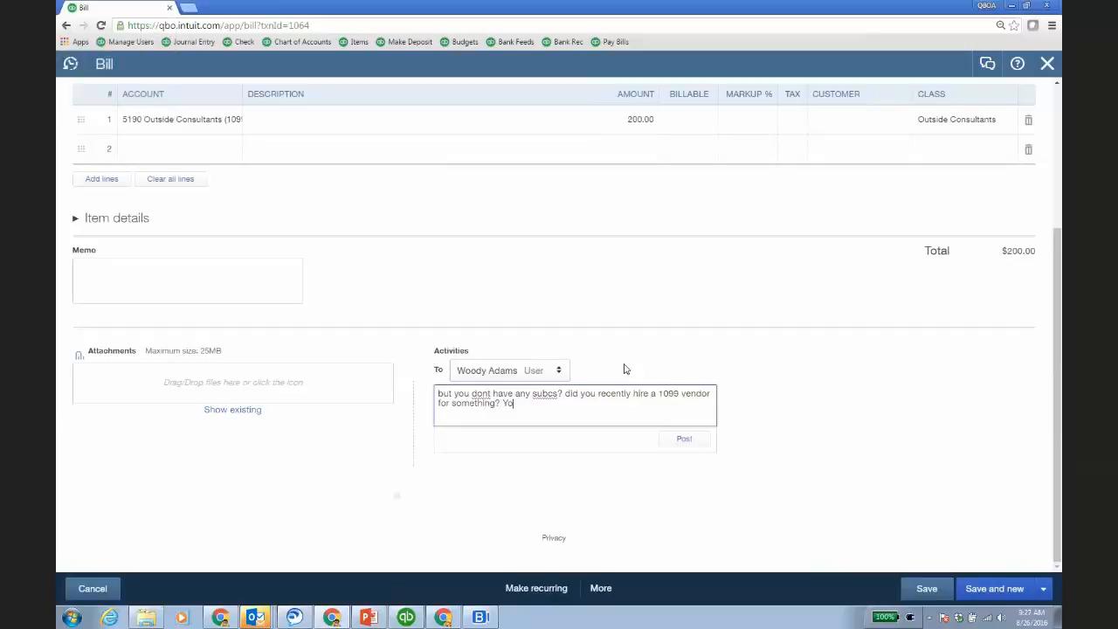
{"action": "key", "text": "Tab"}
{"action": "key", "text": "Return"}
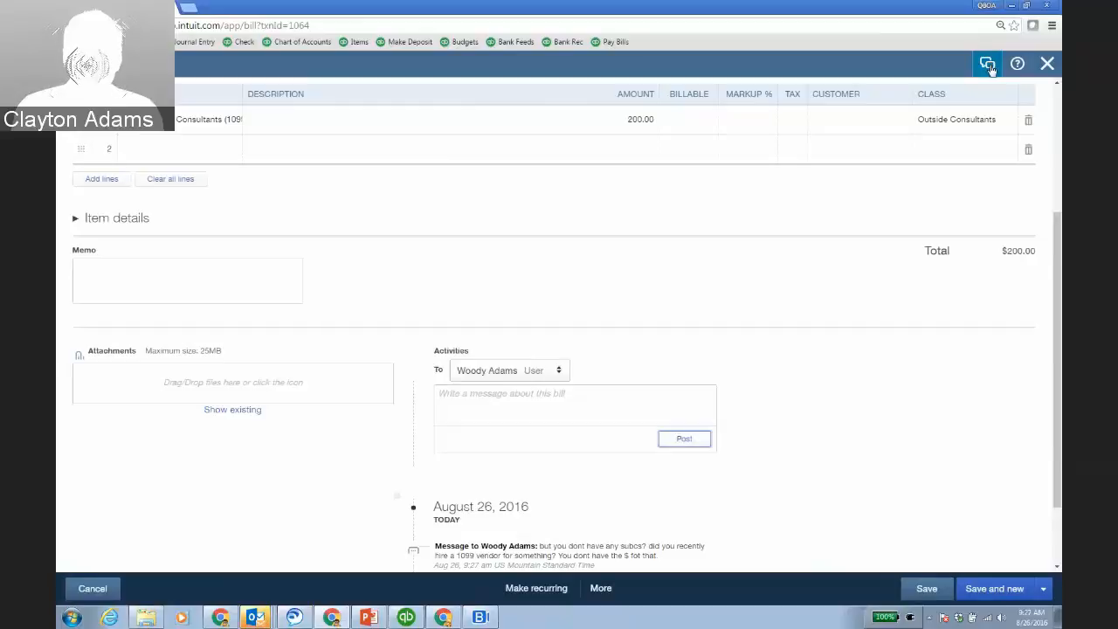
Review the bill's 5190 Outside Consultants charge and Net 15 terms, then cancel without saving.
{"action": "scroll", "coordinate": [747, 462], "scroll_direction": "down", "scroll_amount": 2}
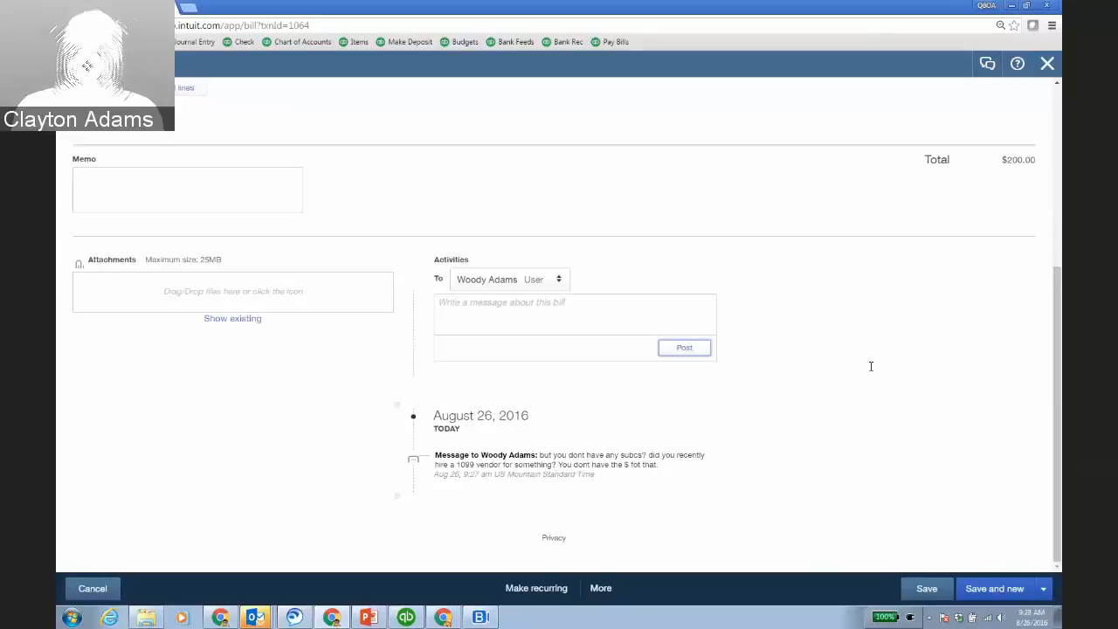
{"action": "scroll", "coordinate": [869, 370], "scroll_direction": "up", "scroll_amount": 3}
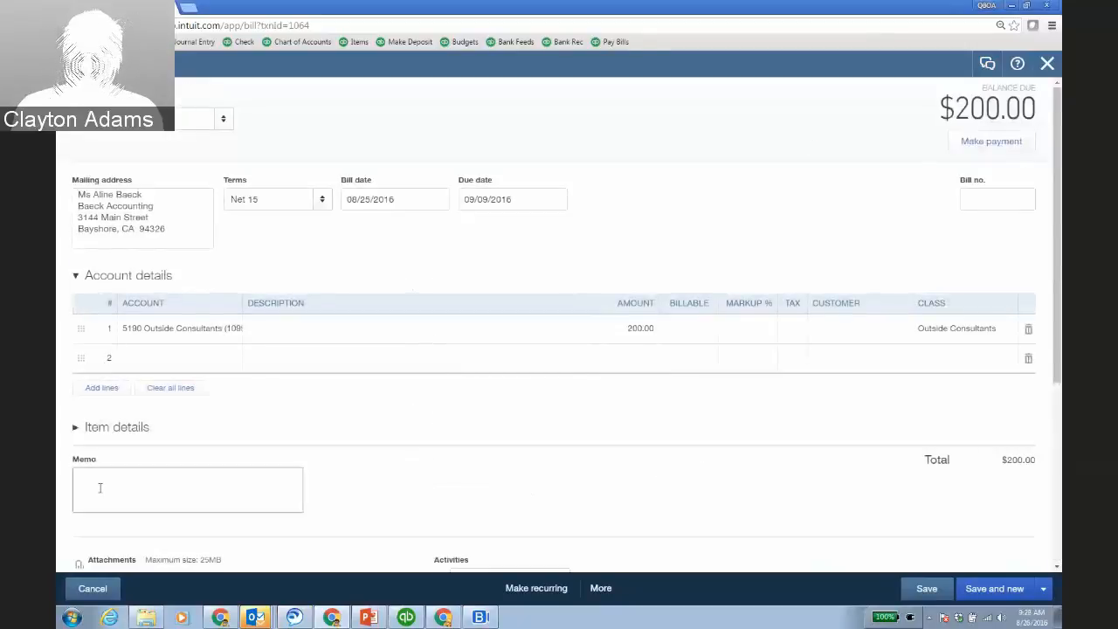
{"action": "left_click", "coordinate": [79, 589]}
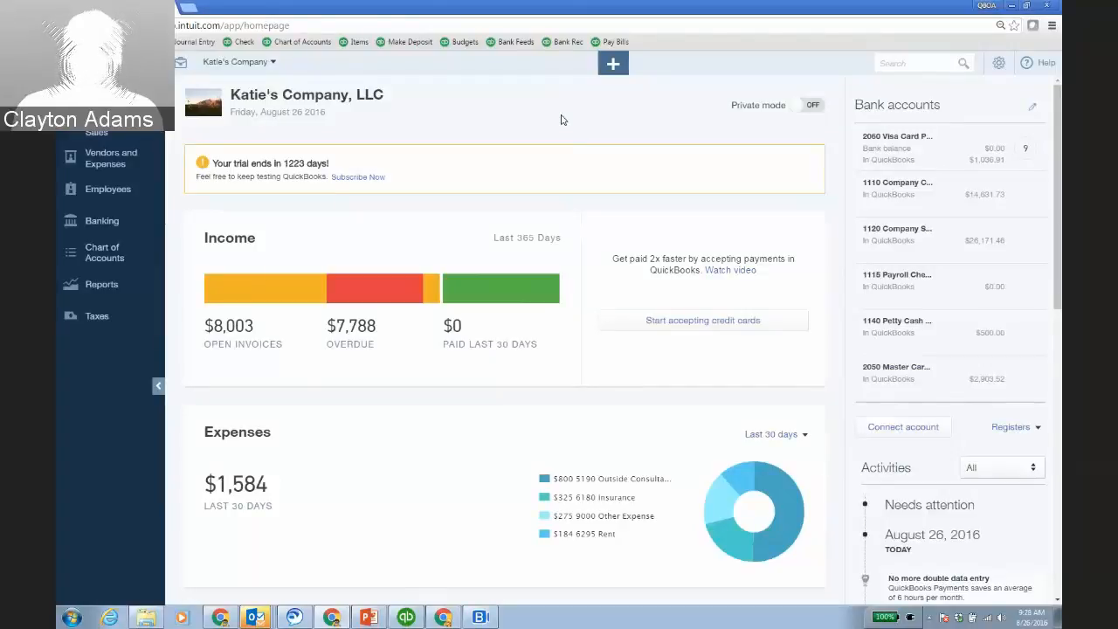
View the My Apps list for Cloud Collaboration, LLC, then go to Finagraph's businesses dashboard.
{"action": "left_click", "coordinate": [443, 617]}
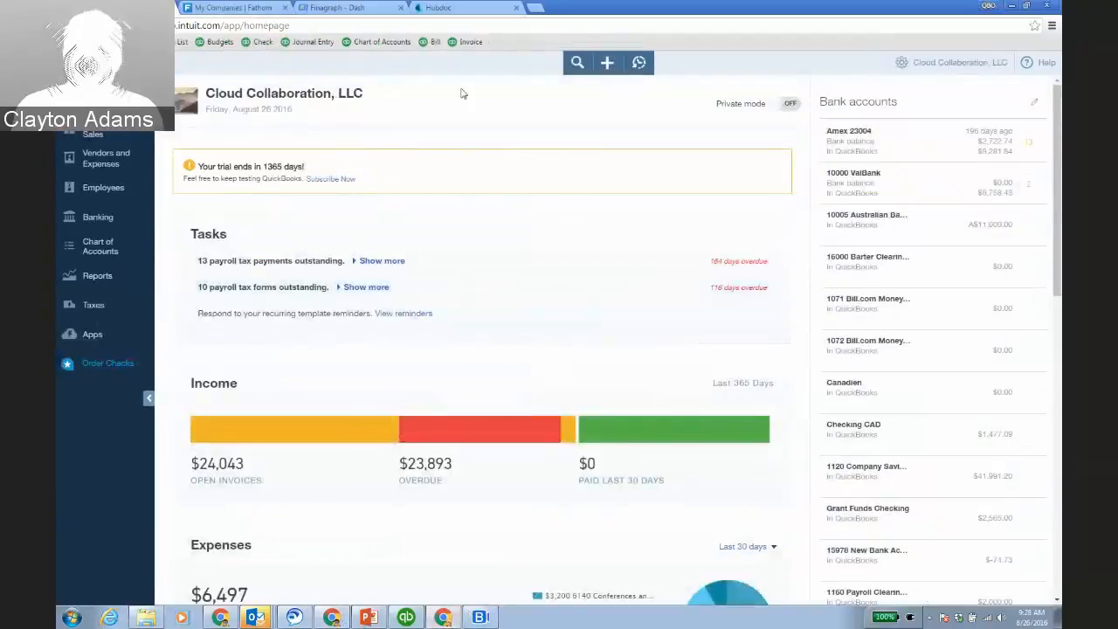
{"action": "left_click", "coordinate": [129, 324]}
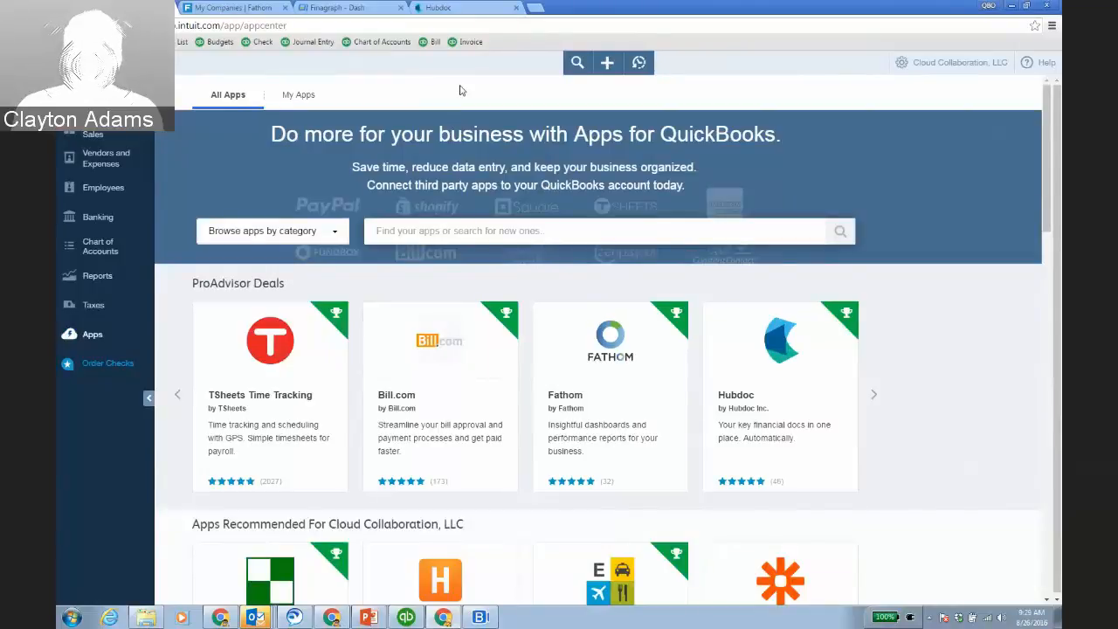
{"action": "left_click", "coordinate": [298, 94]}
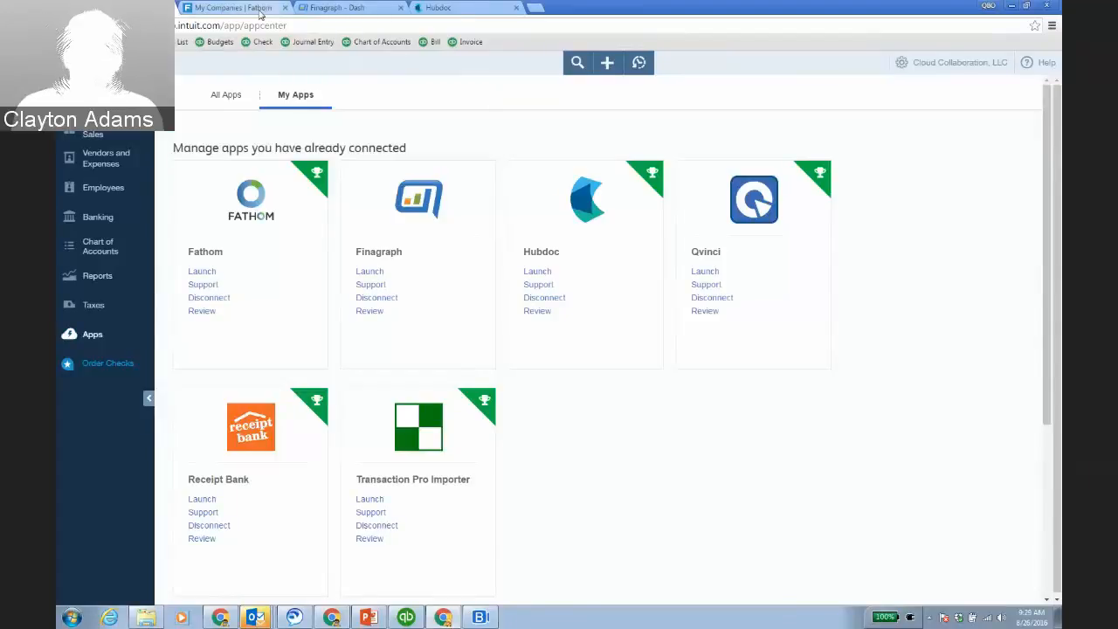
{"action": "left_click", "coordinate": [319, 10]}
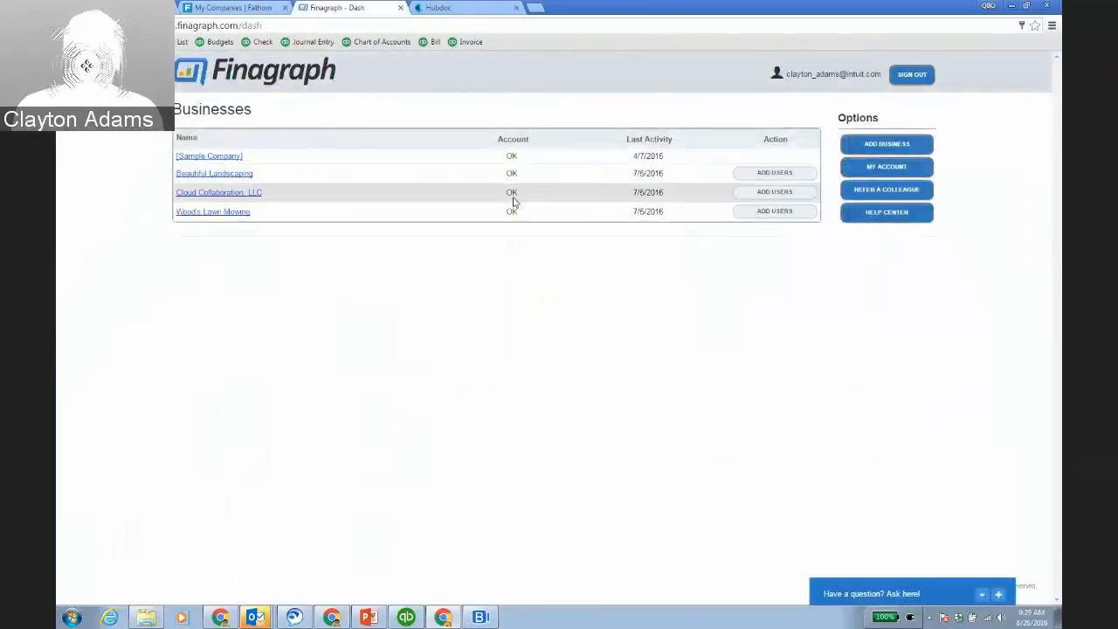
Review Cloud Collaboration, LLC's Finagraph dashboard and Current Ratio details, then go to Fathom's companies list.
{"action": "left_click", "coordinate": [240, 193]}
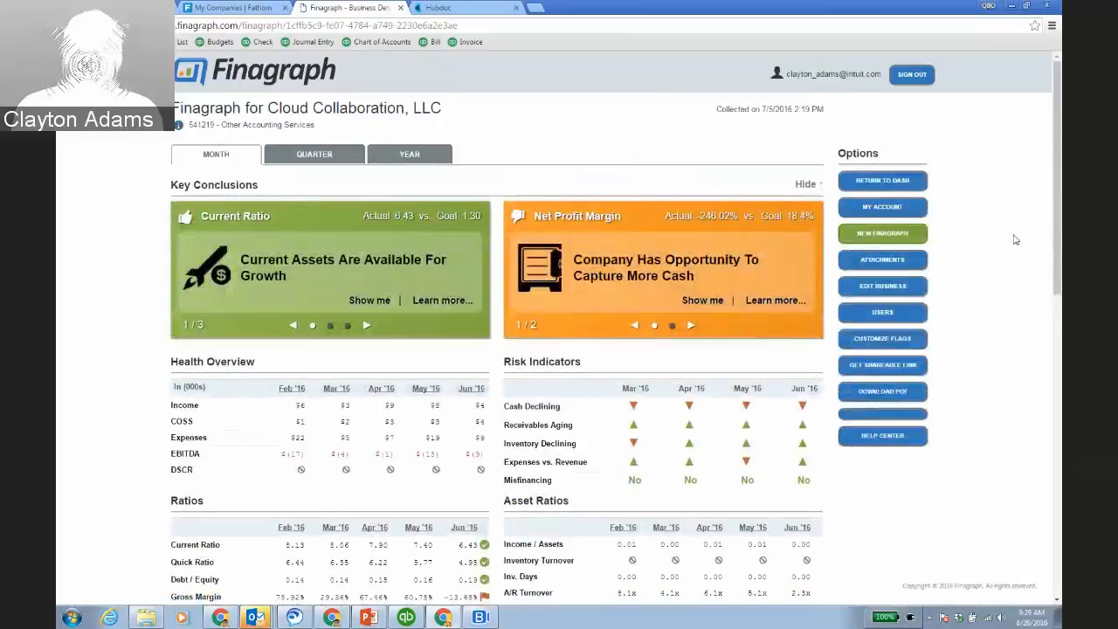
{"action": "scroll", "coordinate": [1009, 253], "scroll_direction": "down", "scroll_amount": 1}
{"action": "scroll", "coordinate": [1008, 252], "scroll_direction": "down", "scroll_amount": 1}
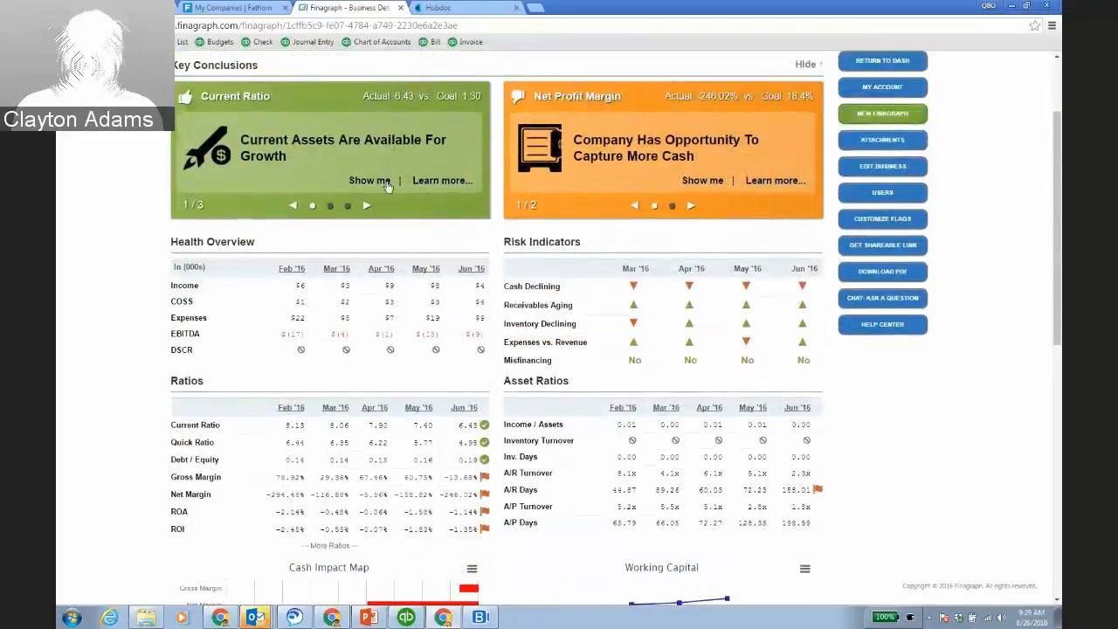
{"action": "left_click", "coordinate": [385, 181]}
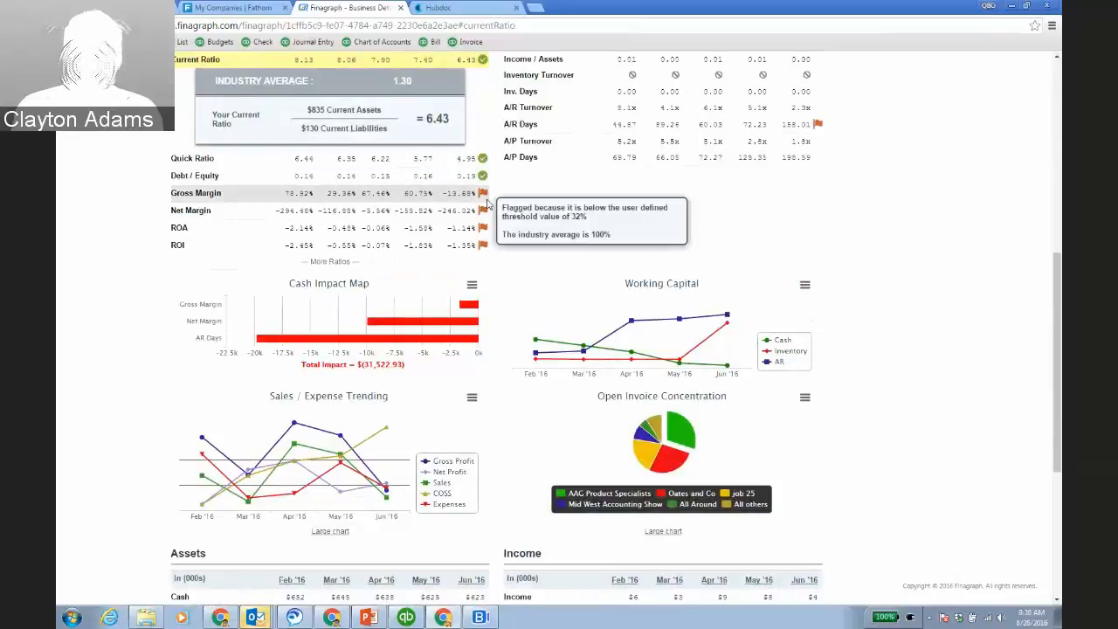
{"action": "mouse_move", "coordinate": [485, 197]}
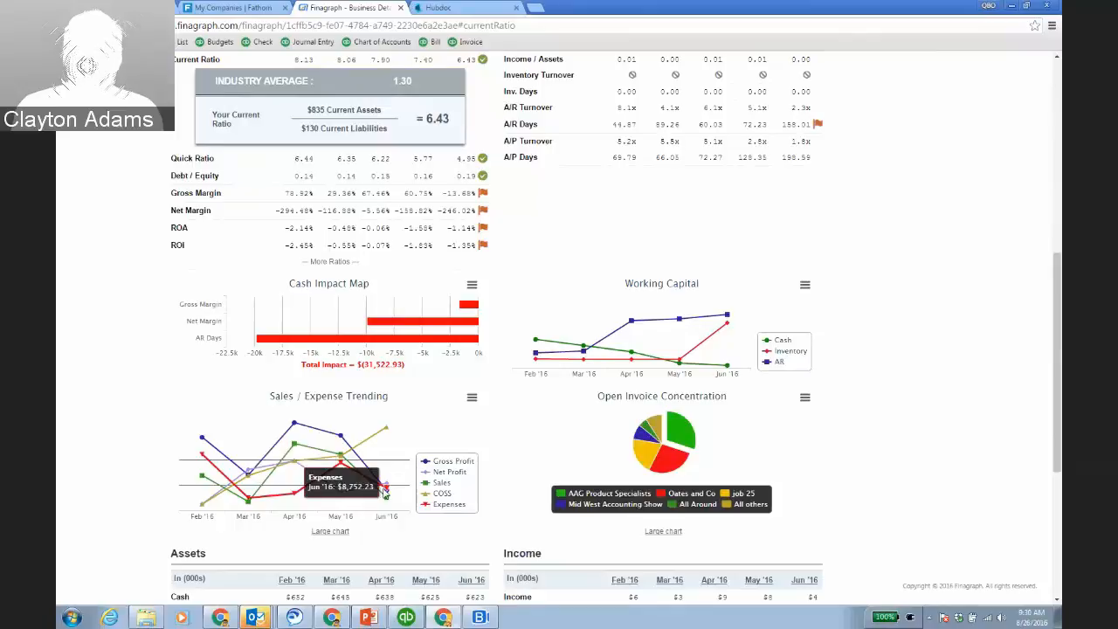
{"action": "scroll", "coordinate": [940, 379], "scroll_direction": "down", "scroll_amount": 3}
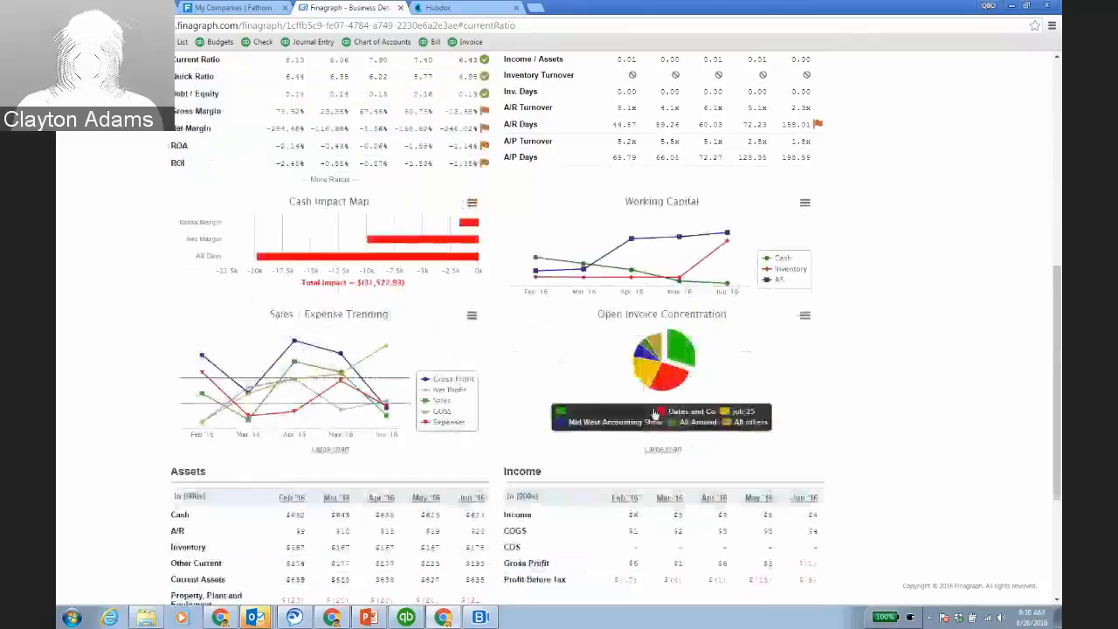
{"action": "scroll", "coordinate": [915, 382], "scroll_direction": "up", "scroll_amount": 7}
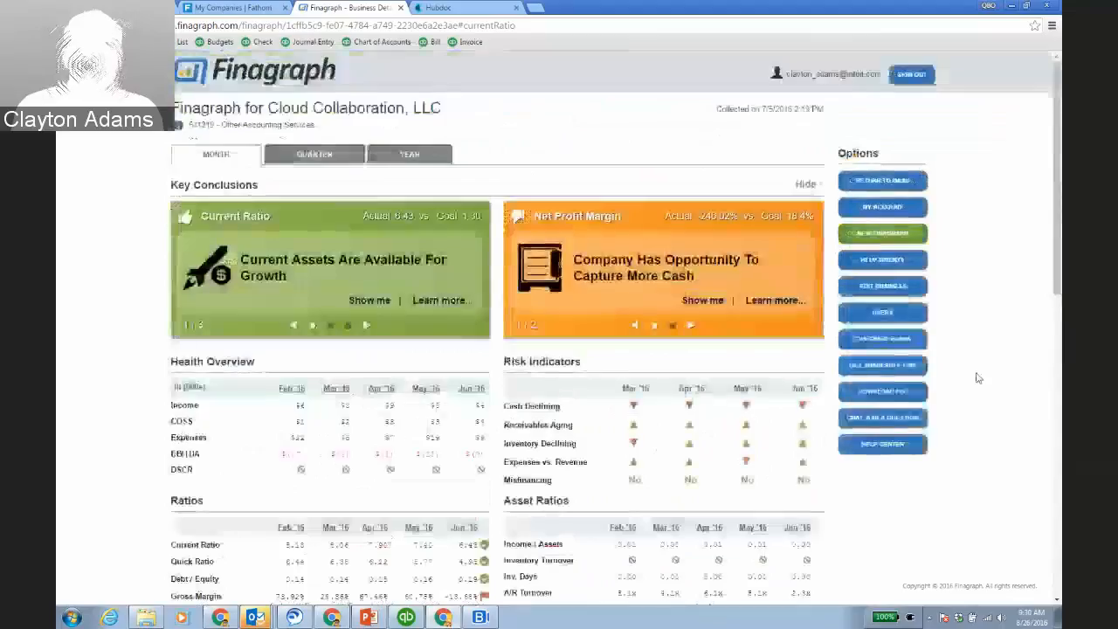
{"action": "left_click", "coordinate": [240, 12]}
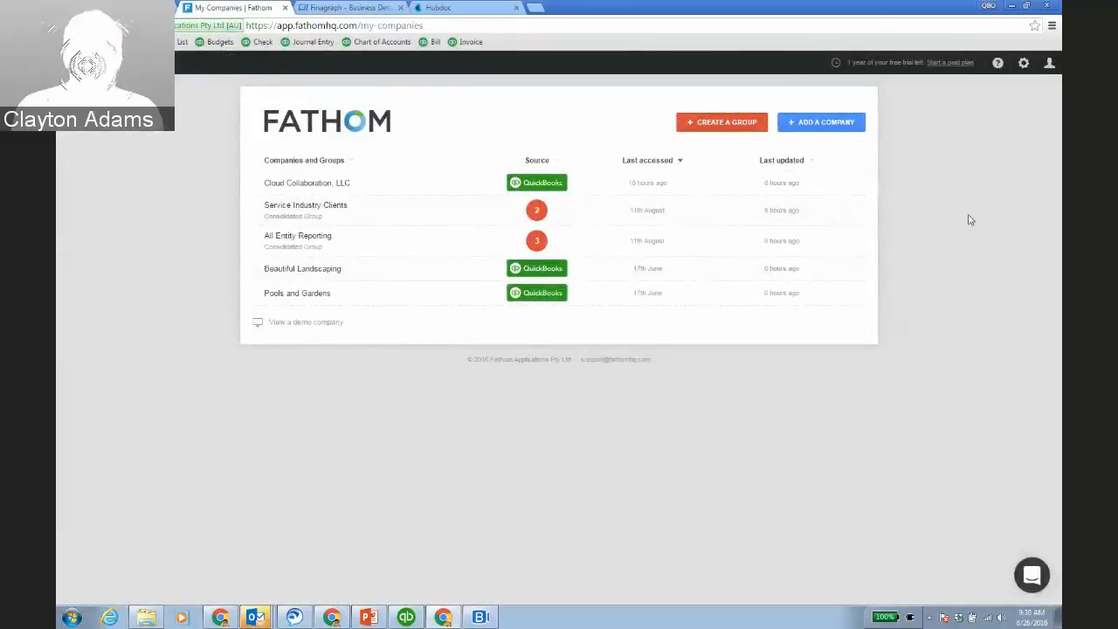
Load Fathom's KPIs analysis for Cloud Collaboration, LLC, then return to QuickBooks connected apps.
{"action": "mouse_move", "coordinate": [582, 192]}
{"action": "left_click", "coordinate": [781, 185]}
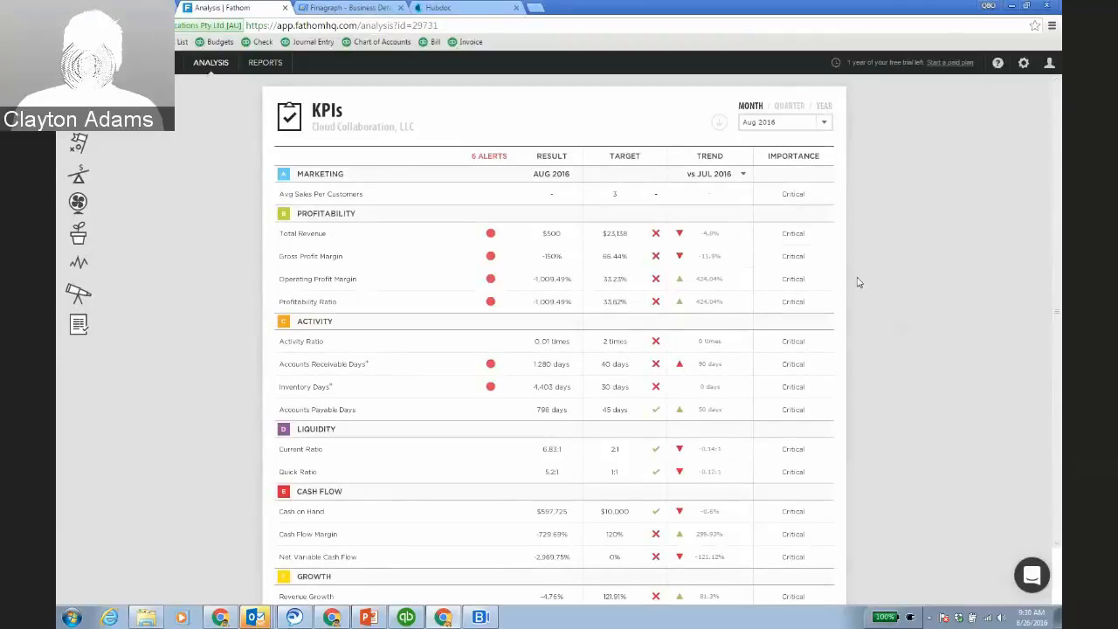
{"action": "left_click", "coordinate": [122, 8]}
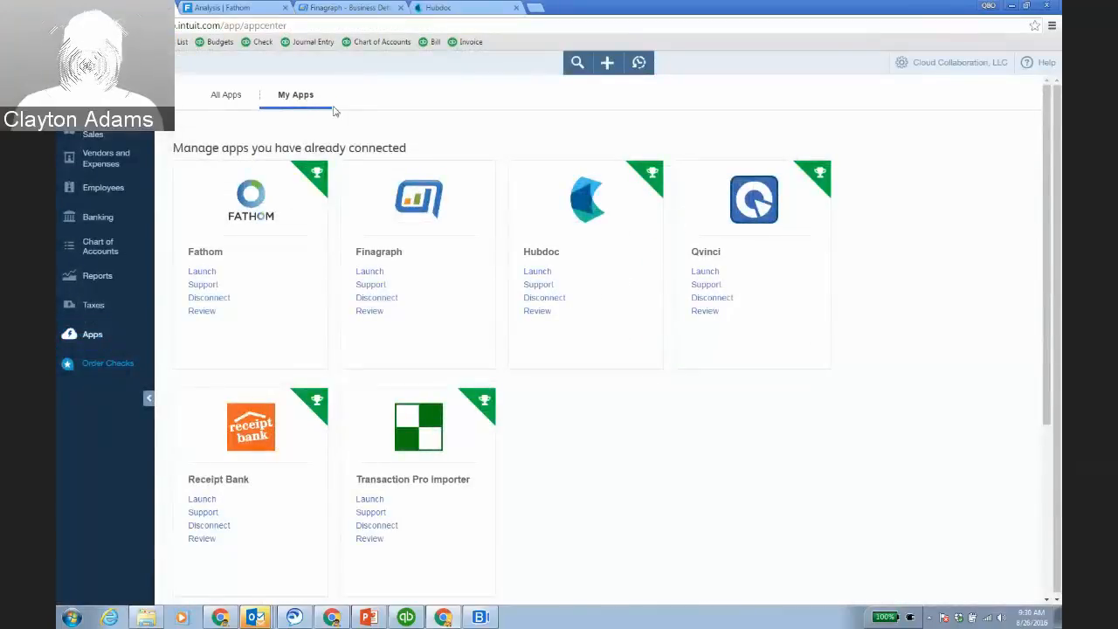
Show the All Apps marketplace, then bring the Blue Jeans window to the front.
{"action": "left_click", "coordinate": [232, 97]}
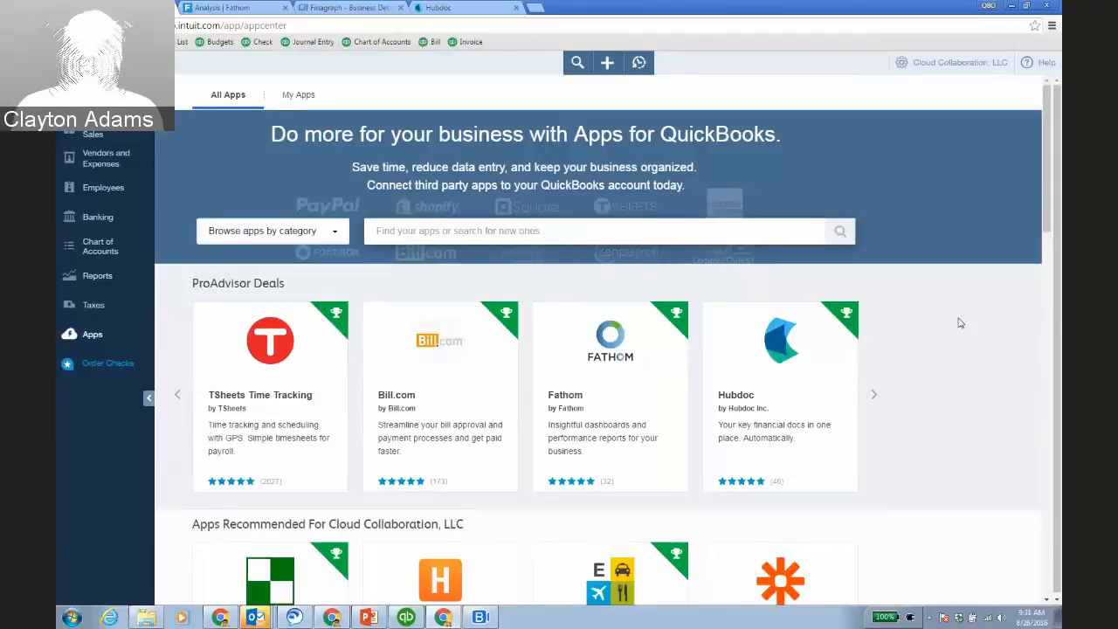
{"action": "left_click", "coordinate": [480, 616]}
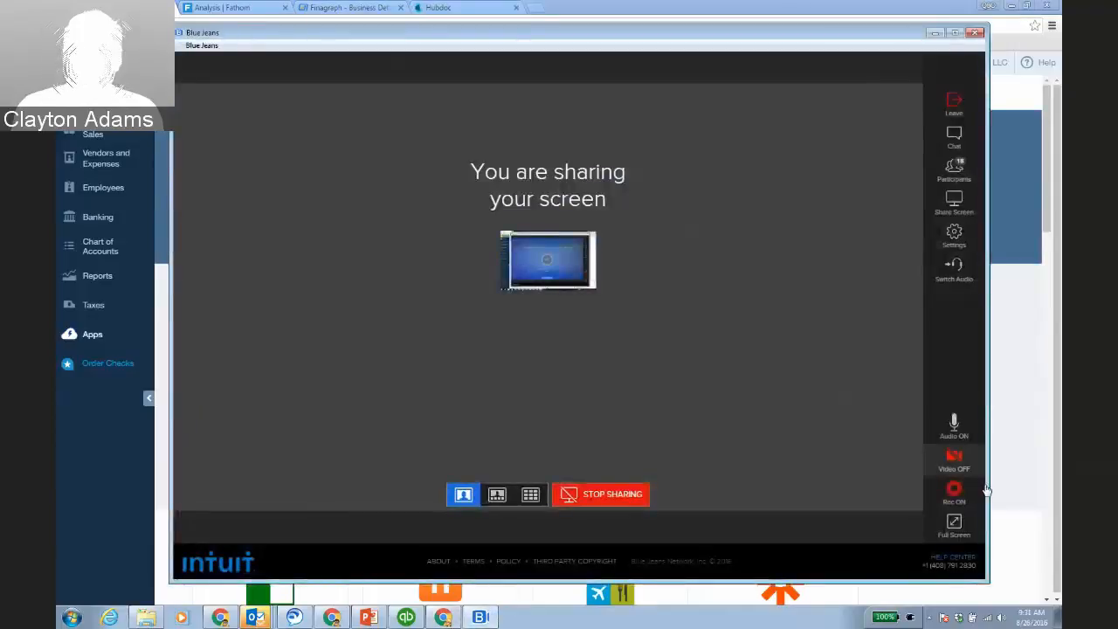